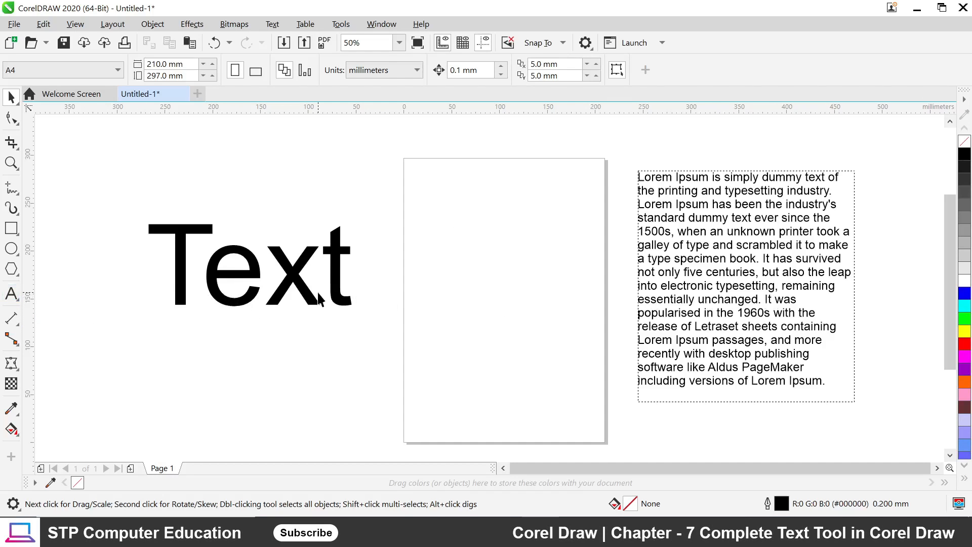
left_click(298, 279)
left_click(776, 276)
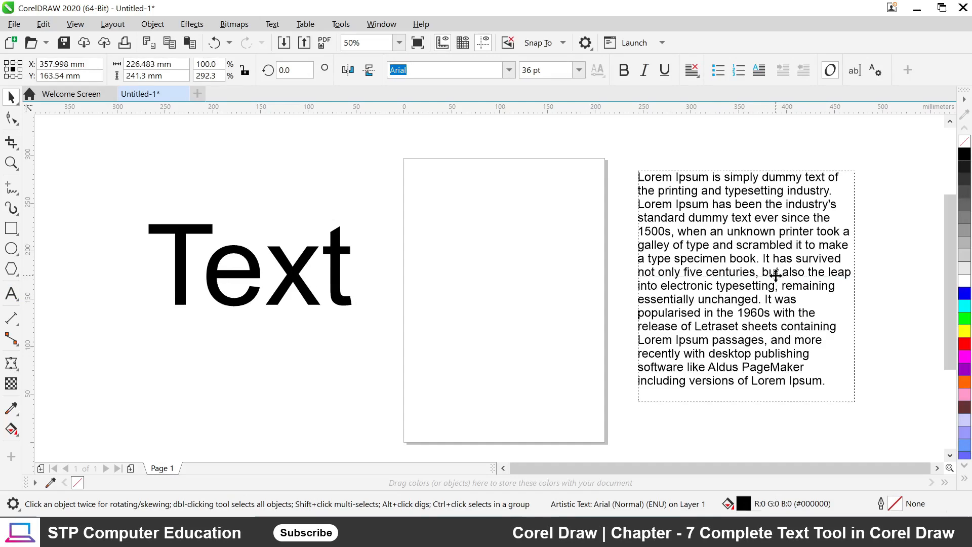
left_click(452, 285)
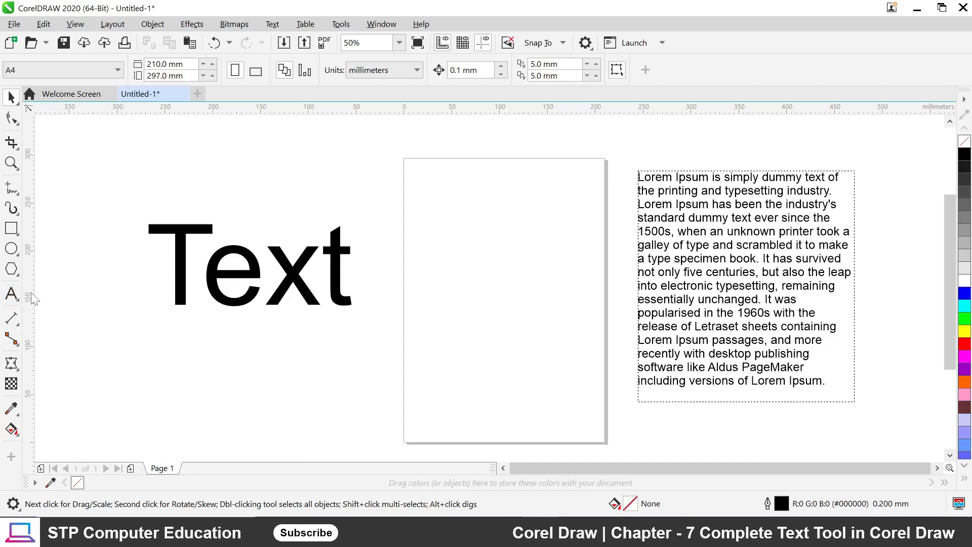
Add the artistic text "ddfdfsdf" near the page's upper left corner with the Text tool
left_click(12, 295)
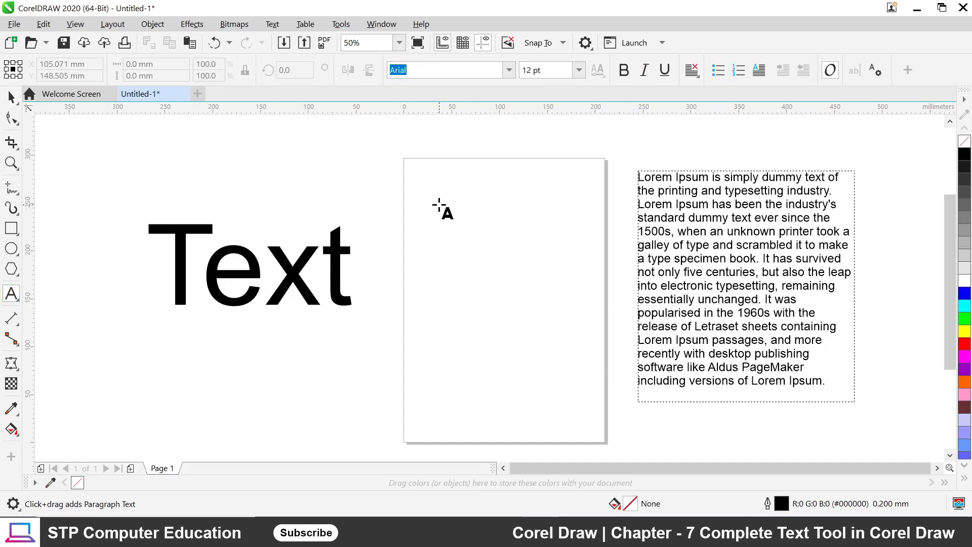
left_click(438, 204)
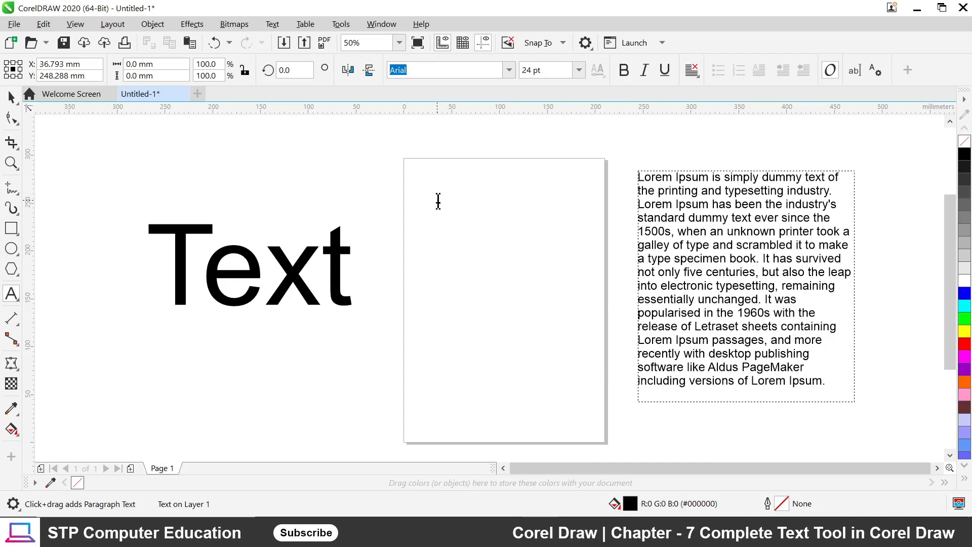
scroll(439, 201, "up", 5)
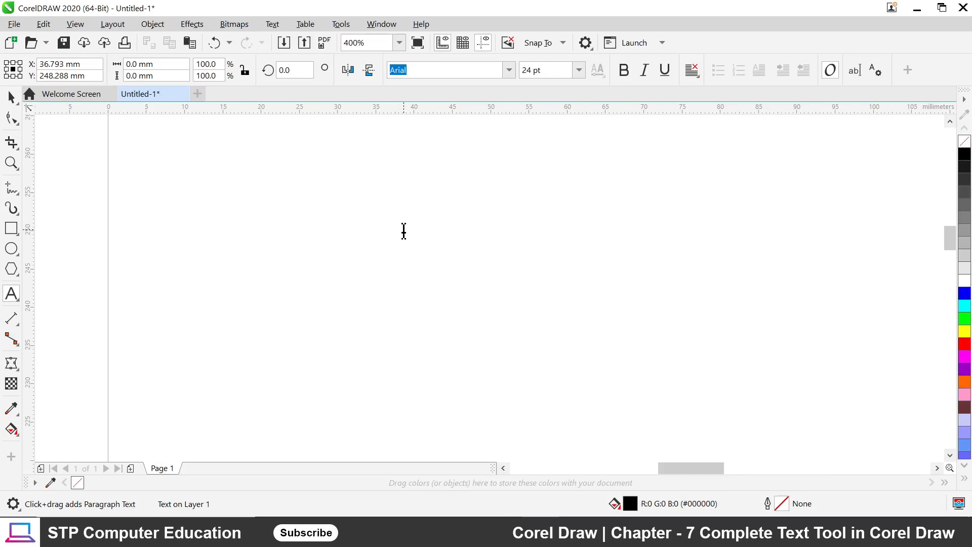
type("ddfdfsdf")
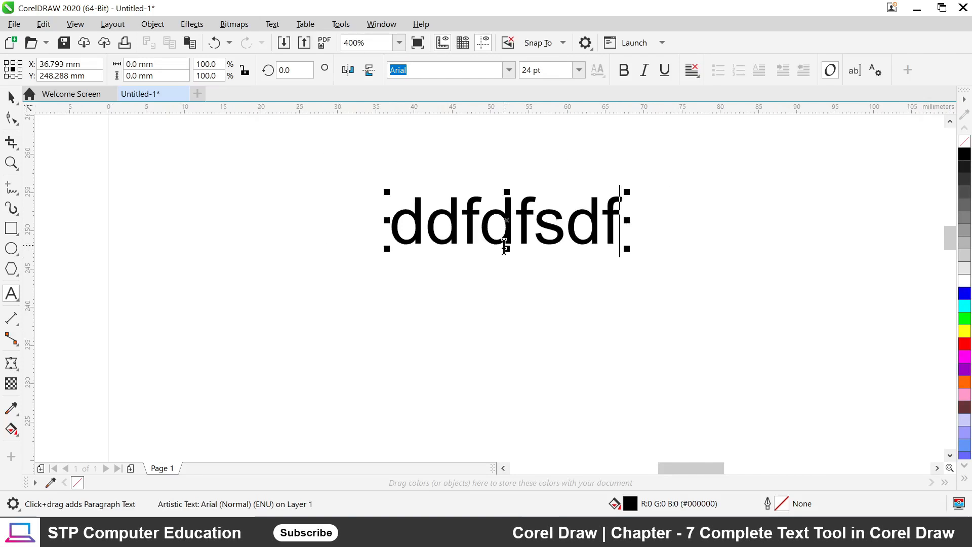
scroll(505, 247, "down", 5)
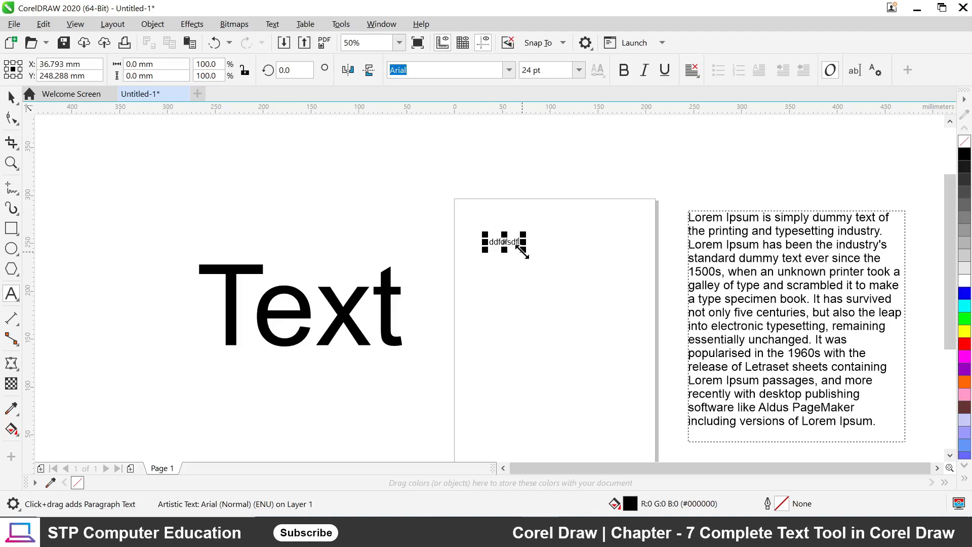
Enlarge the "ddfdfsdf" text to about 148 mm wide and move it off the page, above the large word "Text"
left_click_drag(522, 251, 636, 310)
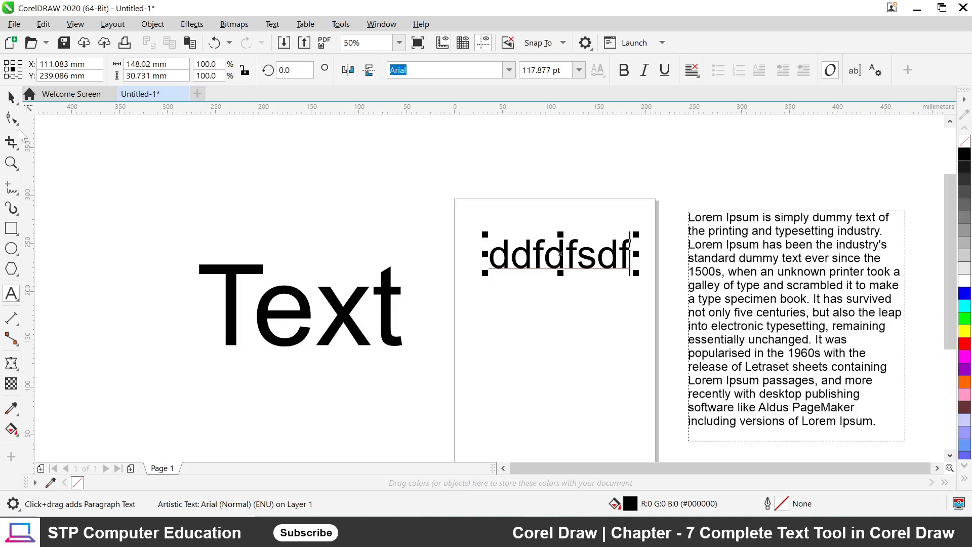
left_click(11, 96)
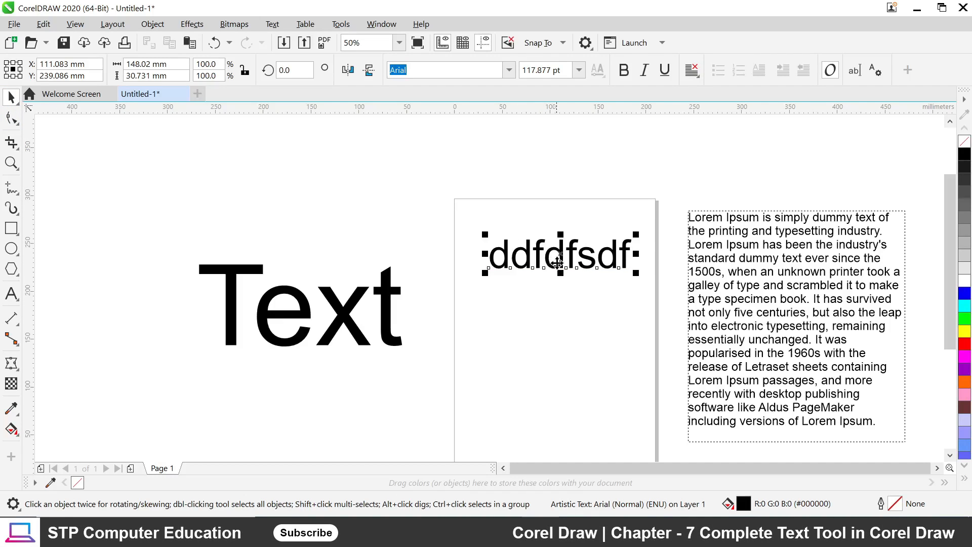
left_click_drag(556, 261, 271, 222)
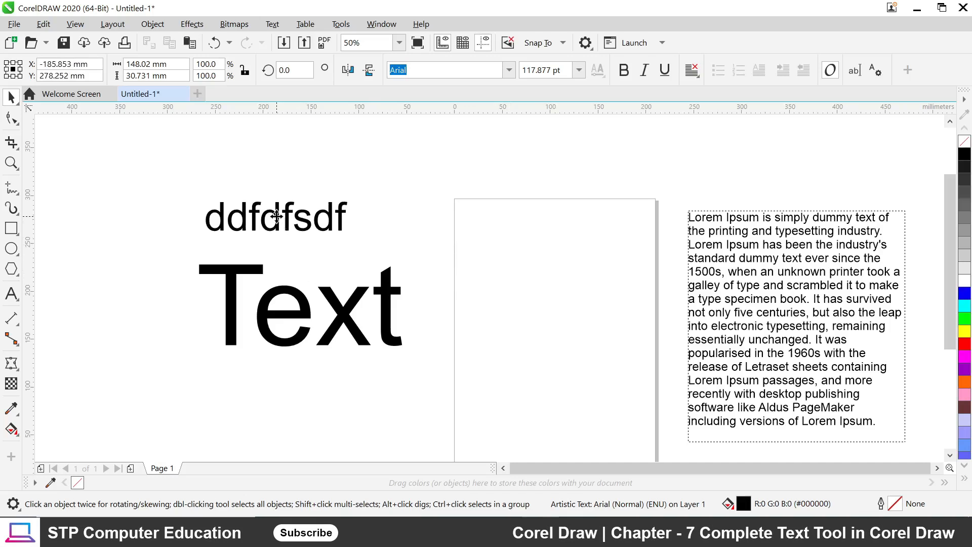
Add a second artistic text reading "dgfgdfgdfgd" near the top of the page
left_click(11, 295)
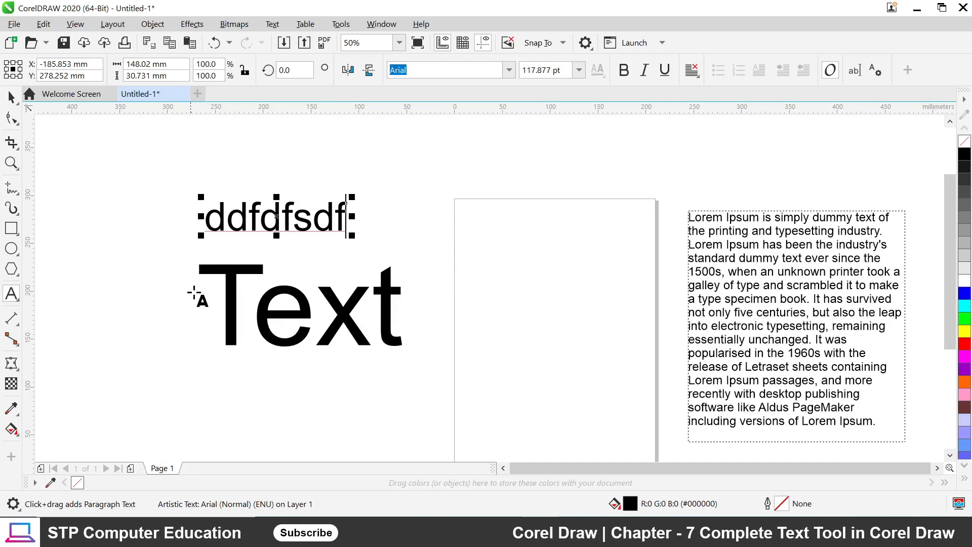
left_click(487, 232)
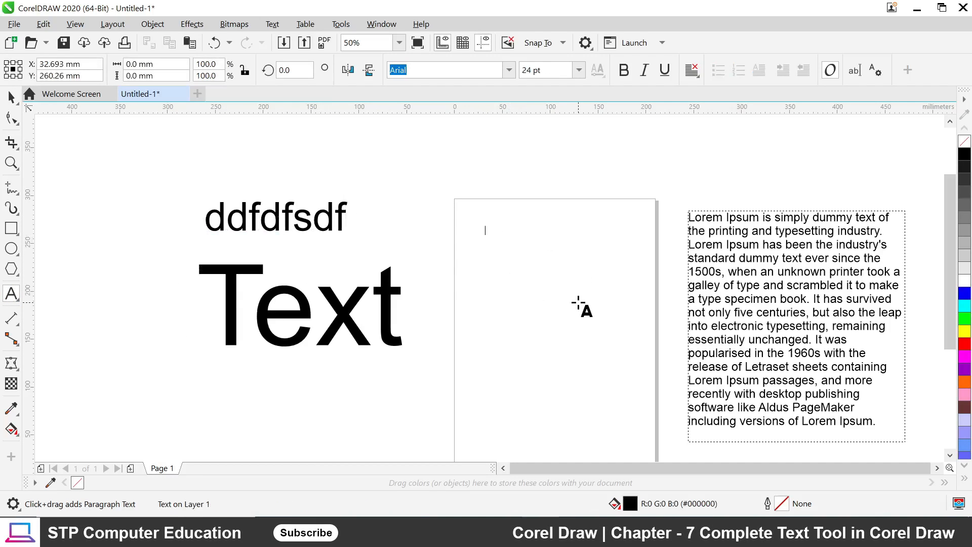
type("dgfgdfgdfgd")
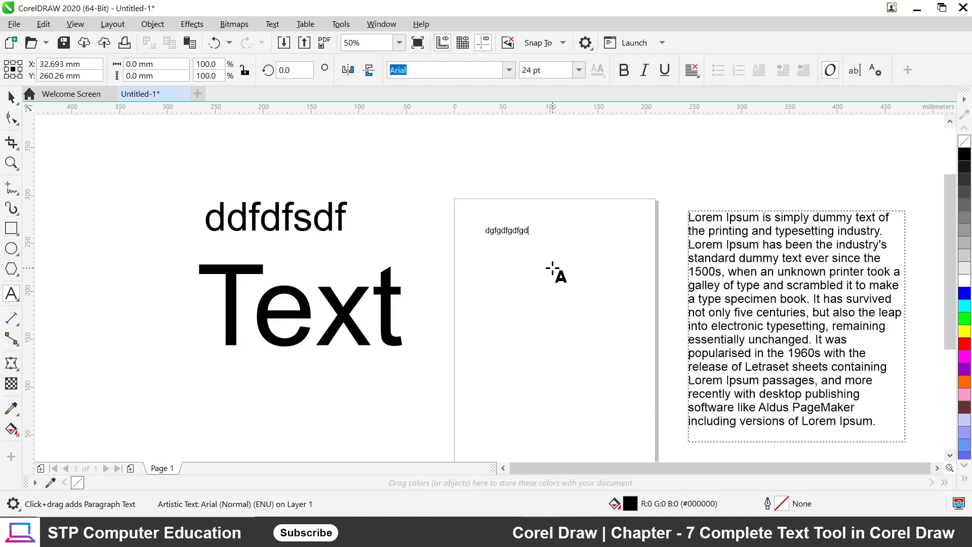
left_click(507, 238)
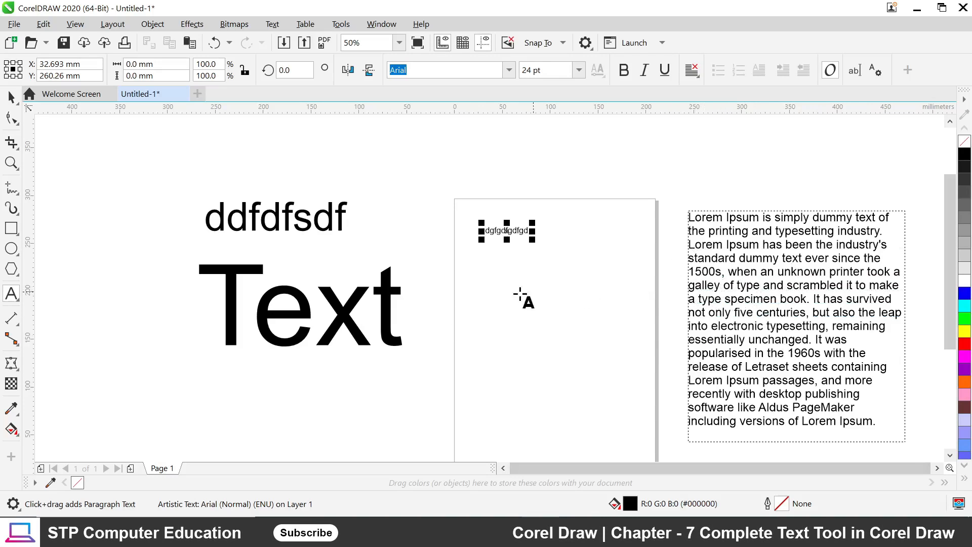
Draw a paragraph text frame about 180 by 89 mm on the page and paste the Lorem Ipsum passage into it
left_click(476, 272)
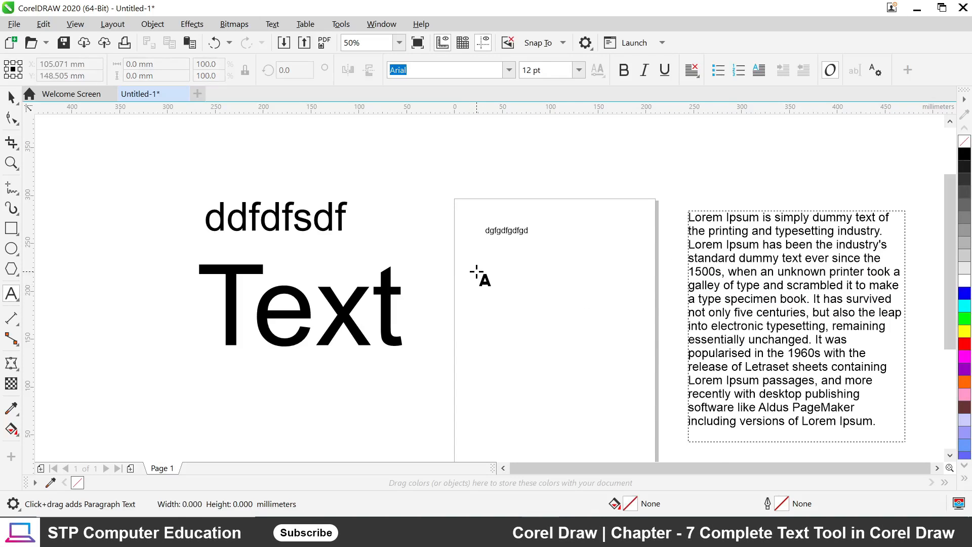
left_click_drag(476, 272, 649, 358)
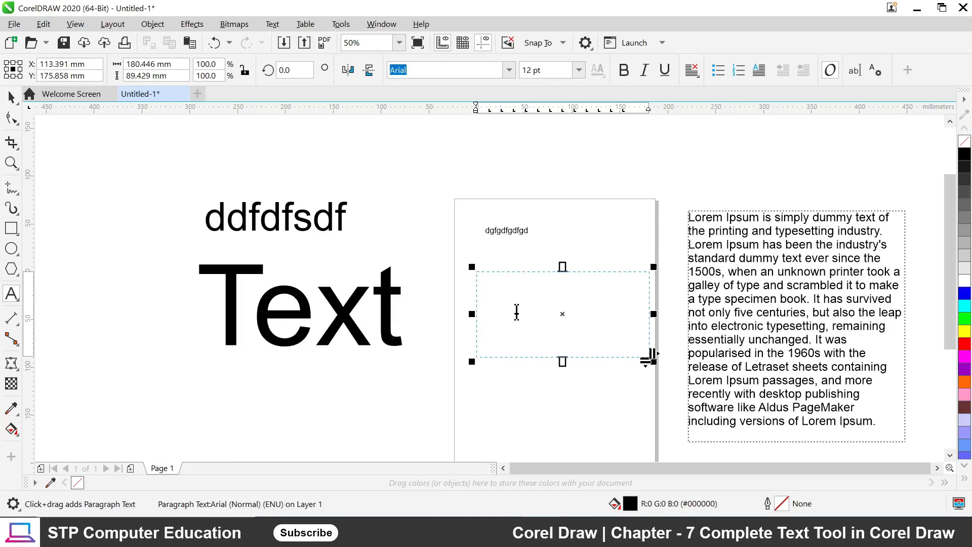
key("ctrl+v")
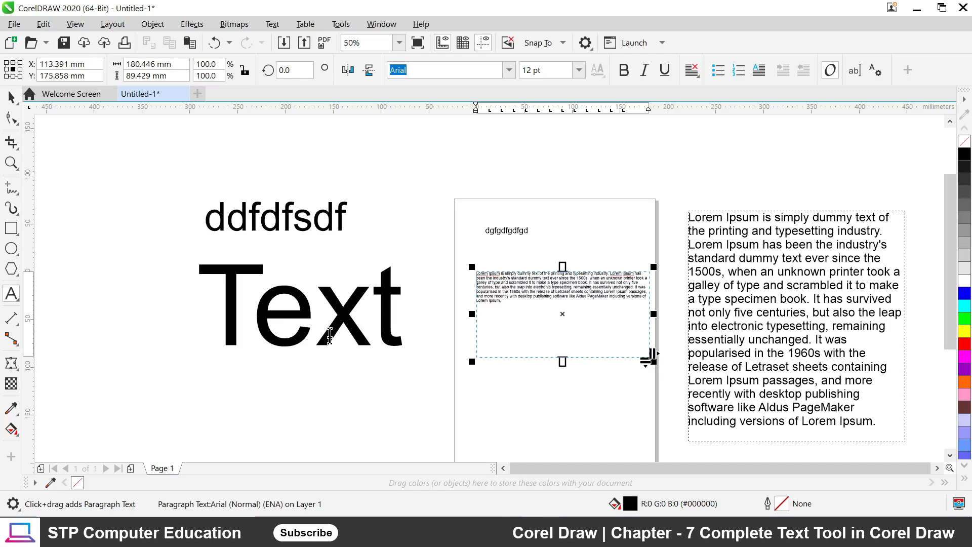
Delete the two short artistic text samples and both Lorem Ipsum paragraph frames
left_click(11, 97)
left_click(280, 231)
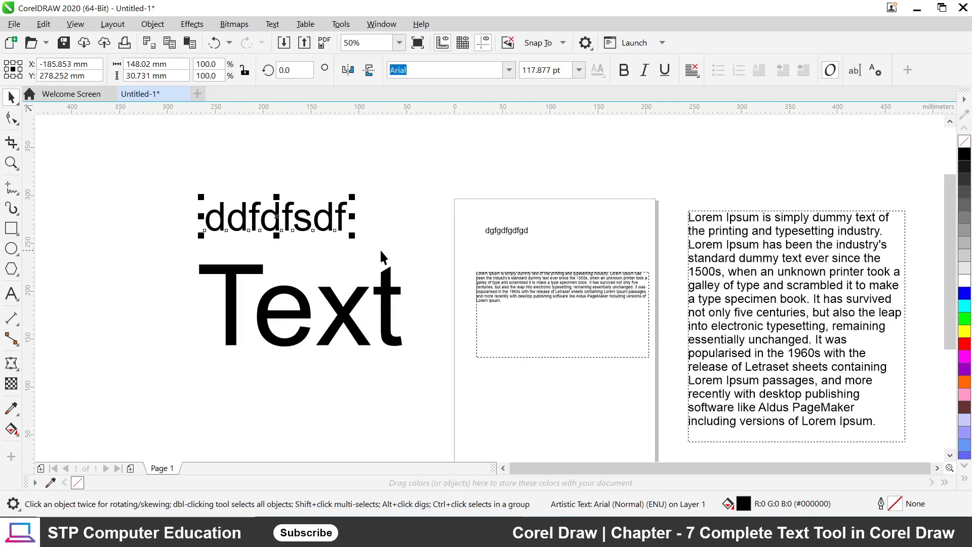
key("Delete")
left_click(531, 287)
key("Delete")
left_click(500, 232)
key("Delete")
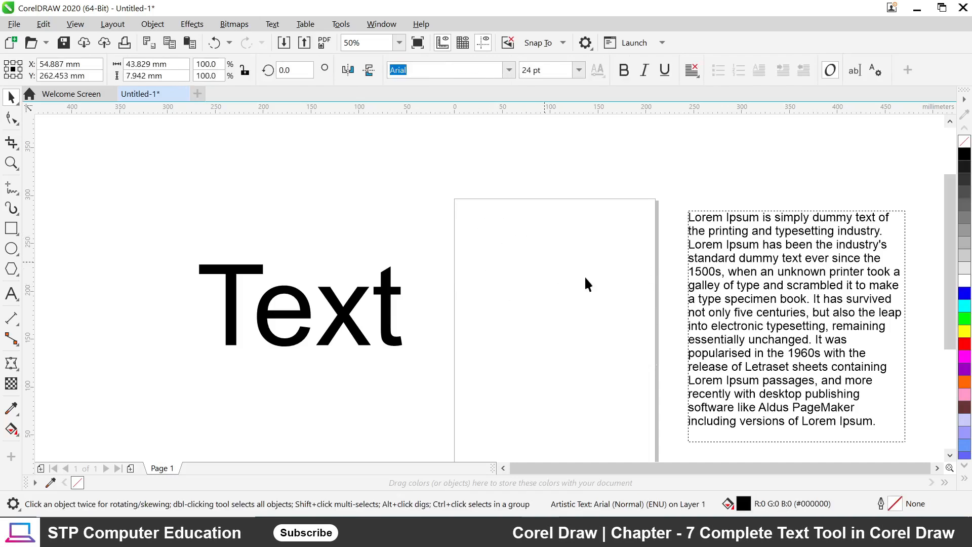
left_click(903, 439)
key("Delete")
Move the word "Text" onto the page, shrink it to about 157 mm wide and centre it roughly between the page edges
left_click_drag(352, 321, 593, 292)
scroll(412, 183, "down", 1)
scroll(450, 186, "up", 1)
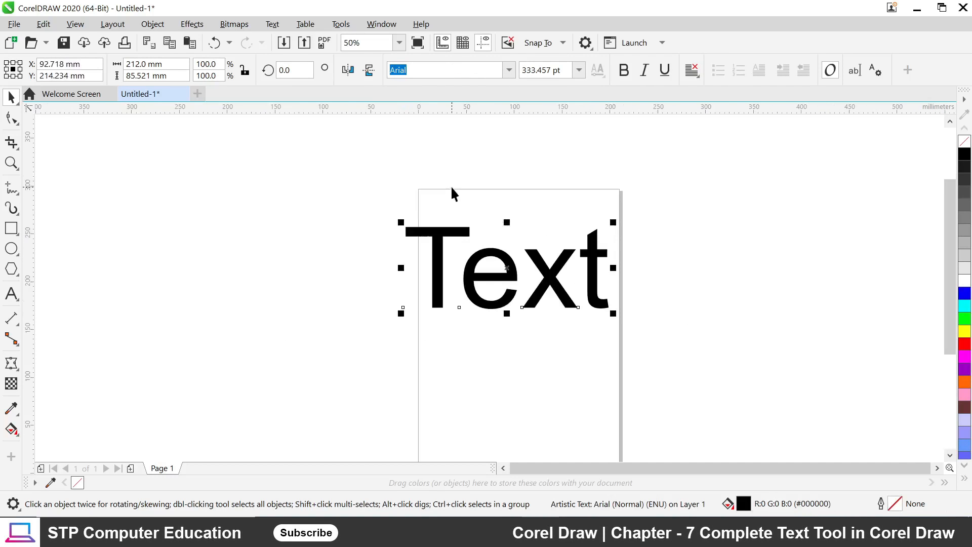
left_click_drag(618, 227, 561, 249)
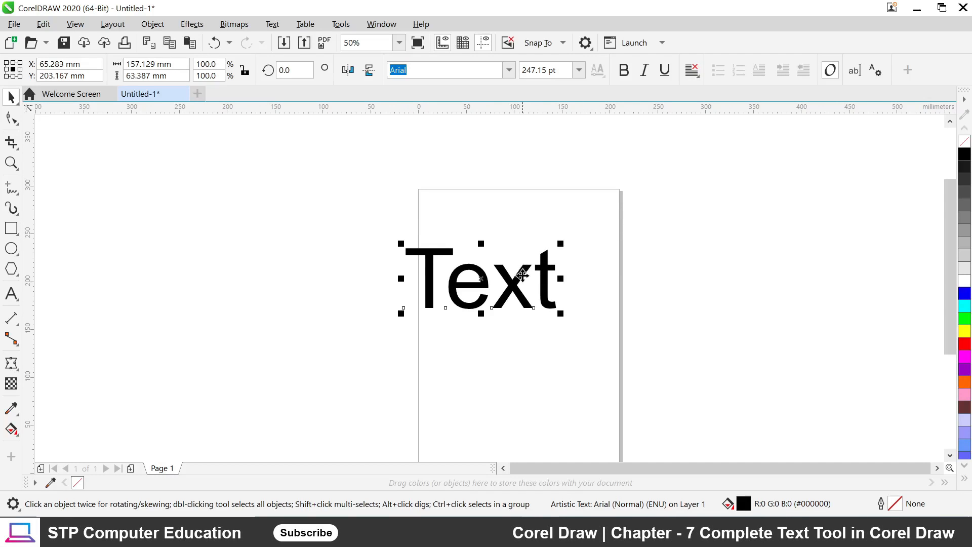
left_click_drag(509, 284, 539, 268)
scroll(582, 260, "up", 1)
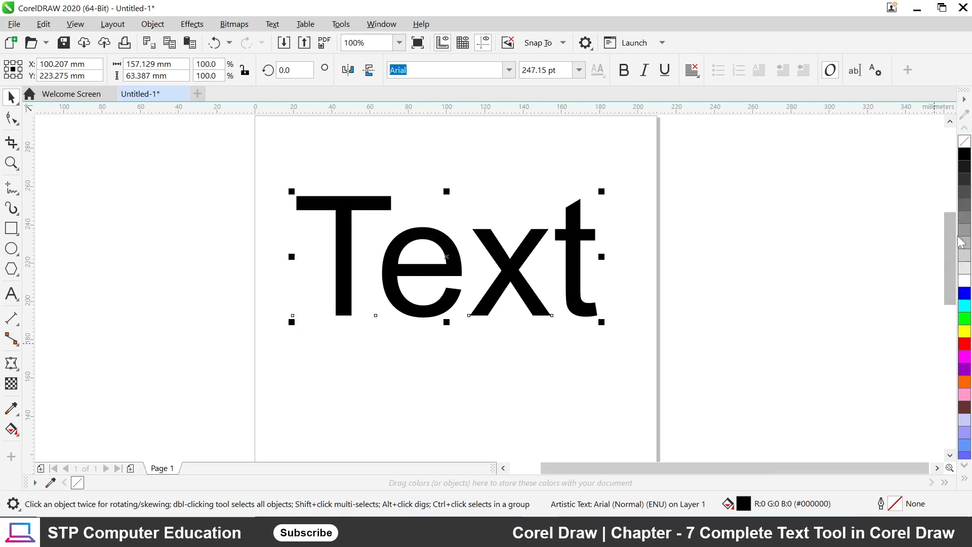
Fill the word "Text" with blue, replace the fill with red, and give the letters a blue outline
left_click(965, 293)
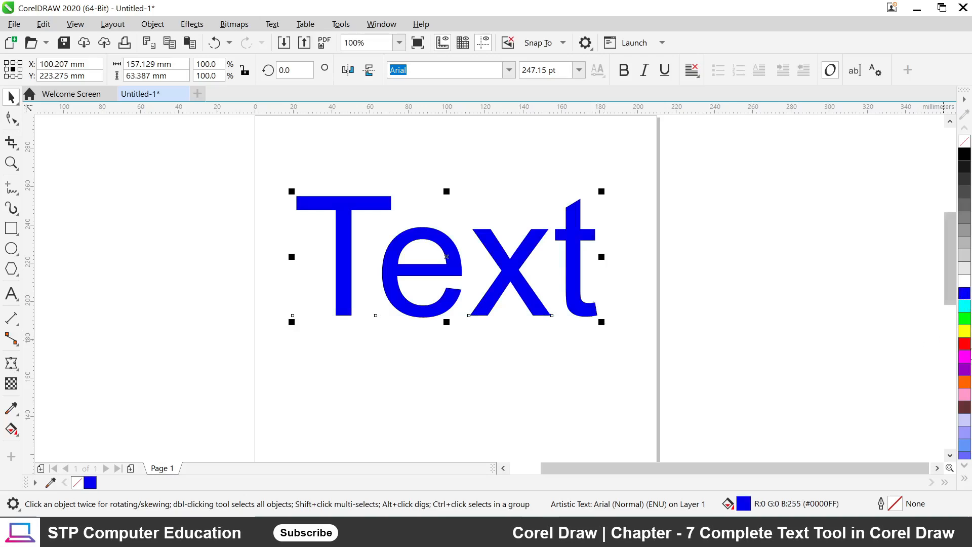
left_click(967, 345)
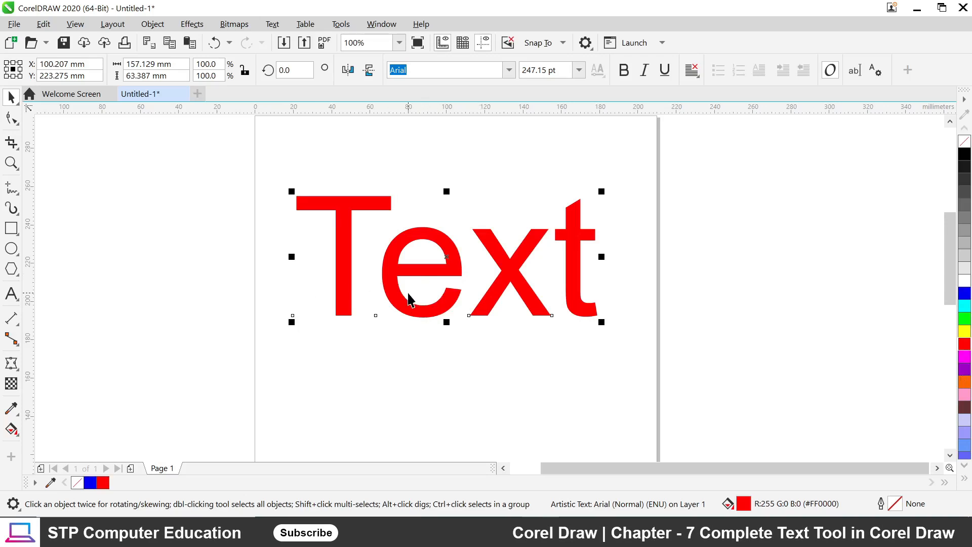
right_click(965, 293)
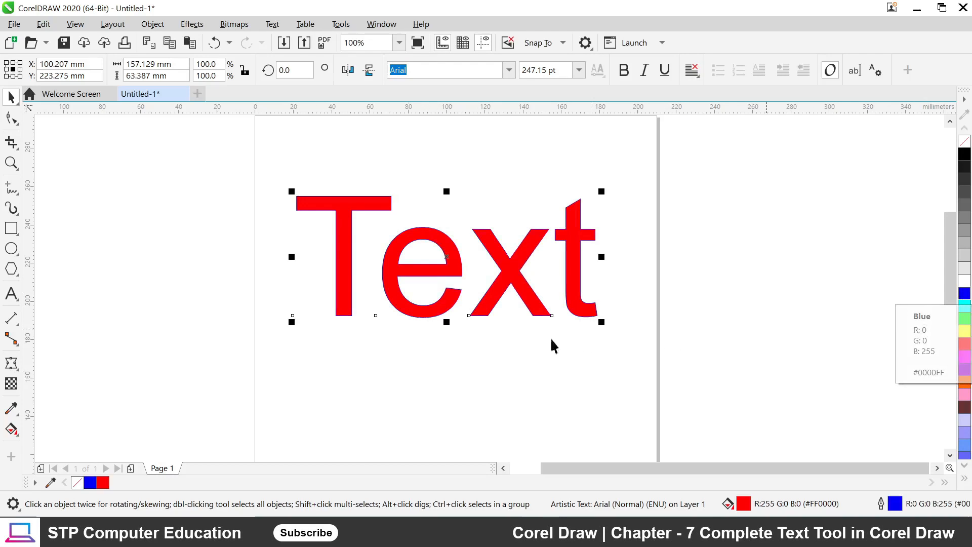
scroll(553, 346, "up", 9)
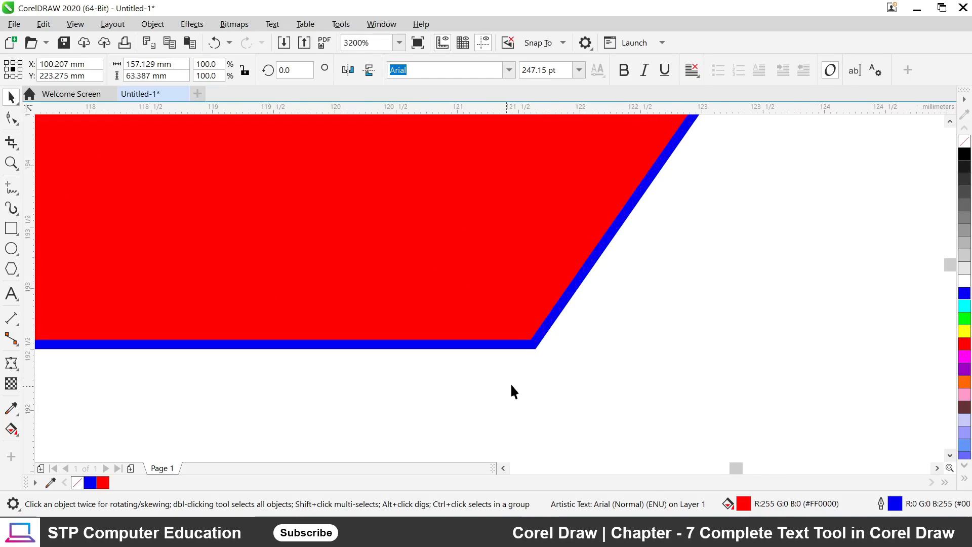
scroll(526, 350, "up", 1)
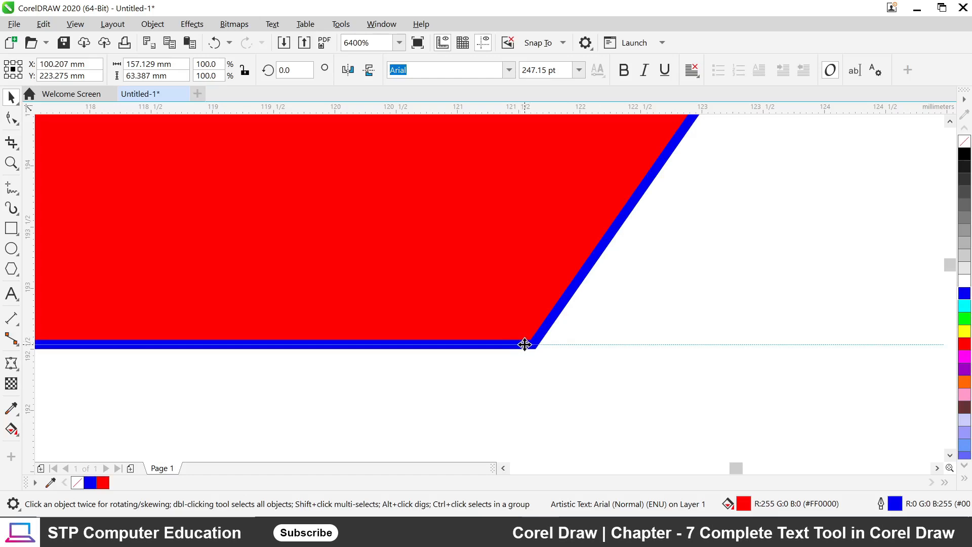
scroll(525, 344, "down", 1)
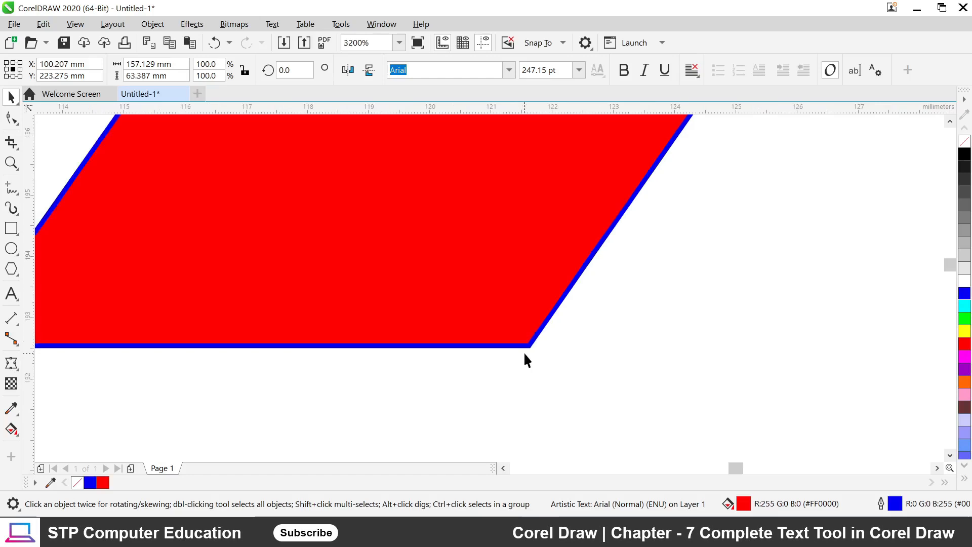
Change the outline colour of the word "Text" to green
right_click(964, 318)
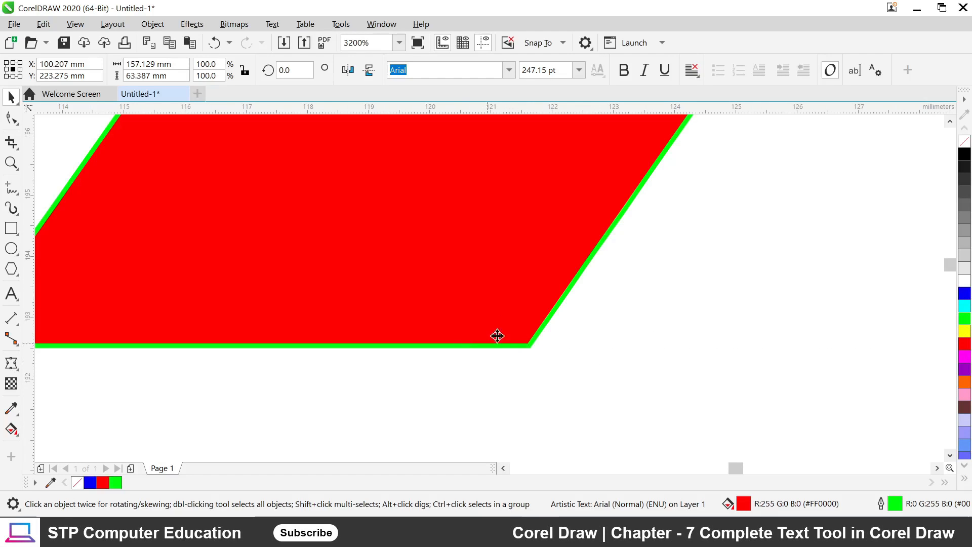
scroll(509, 347, "down", 4)
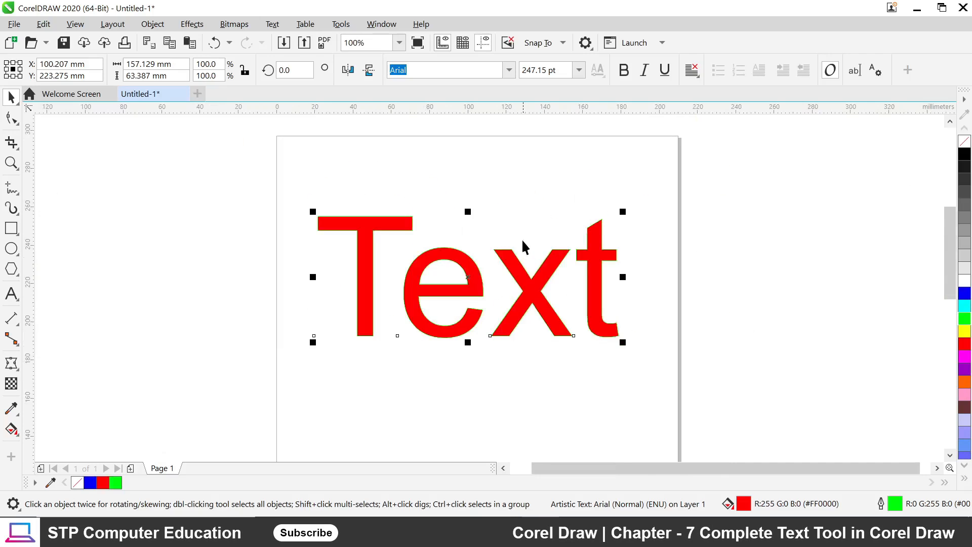
scroll(521, 253, "up", 1)
scroll(520, 260, "down", 2)
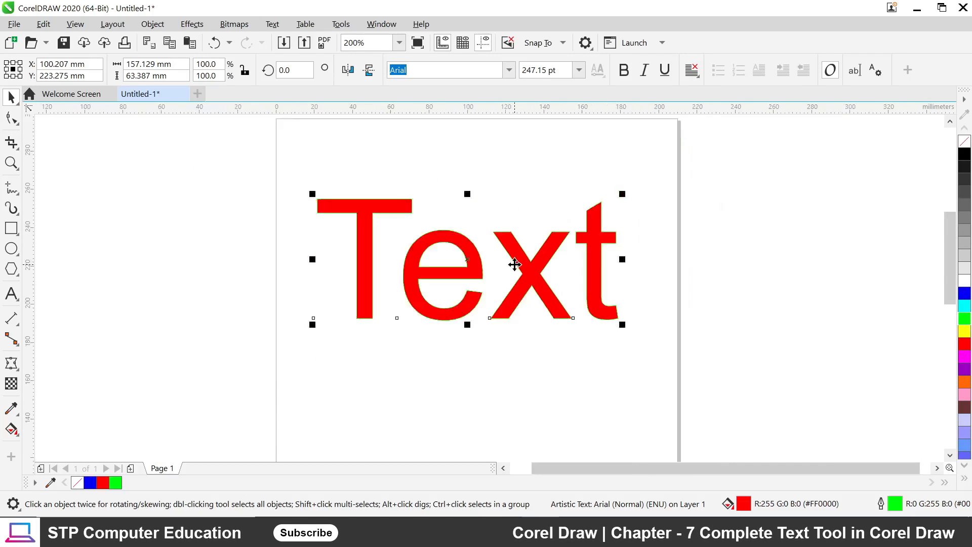
Change the font of the word "Text" to Britannic Bold
scroll(510, 250, "up", 2)
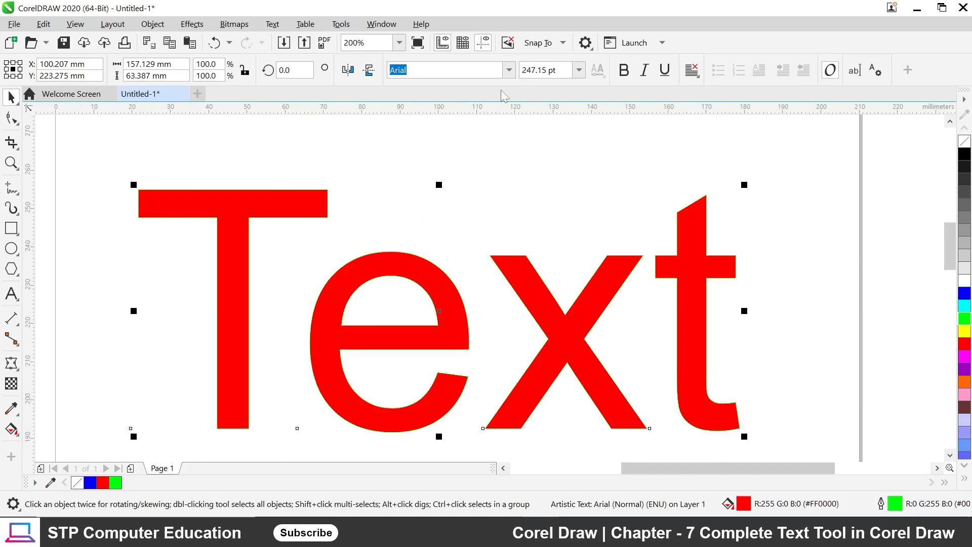
left_click(509, 70)
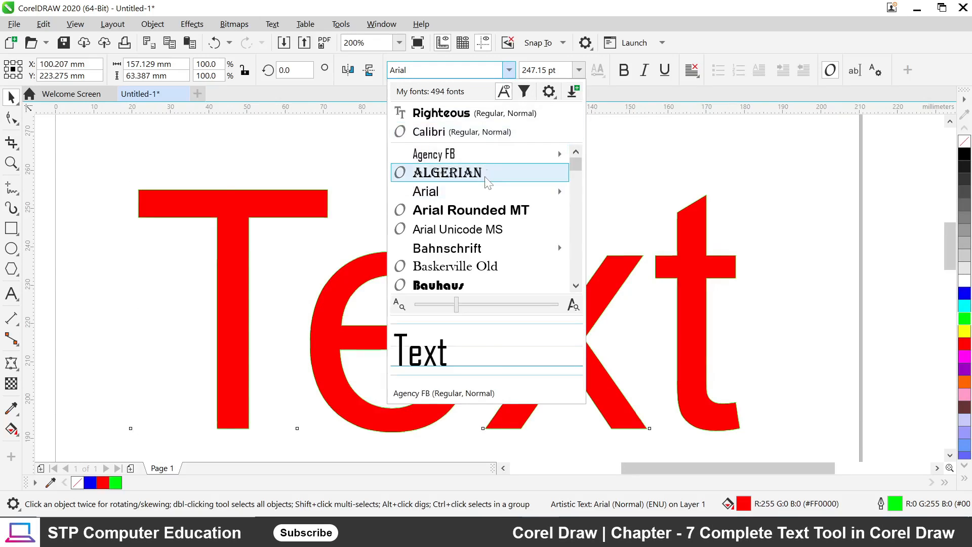
scroll(524, 253, "down", 1)
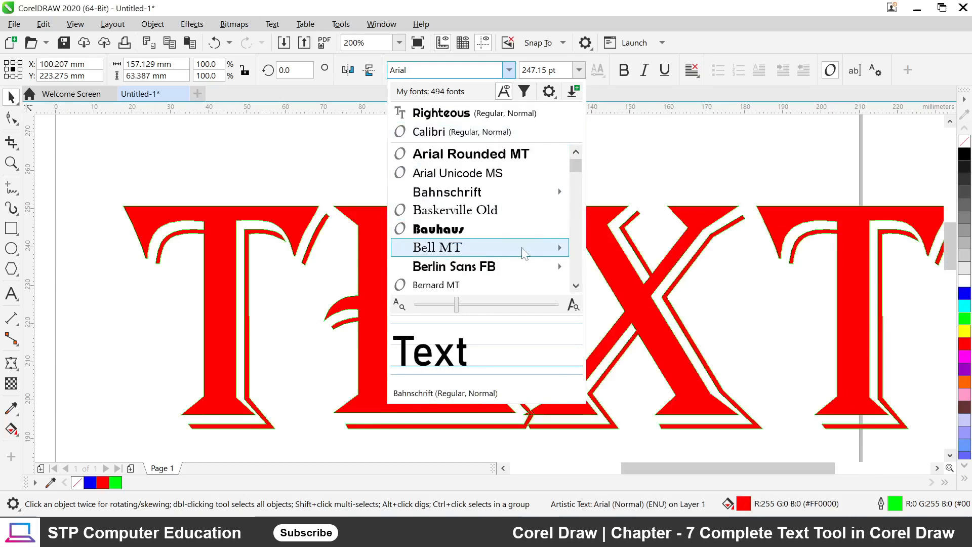
scroll(522, 238, "down", 3)
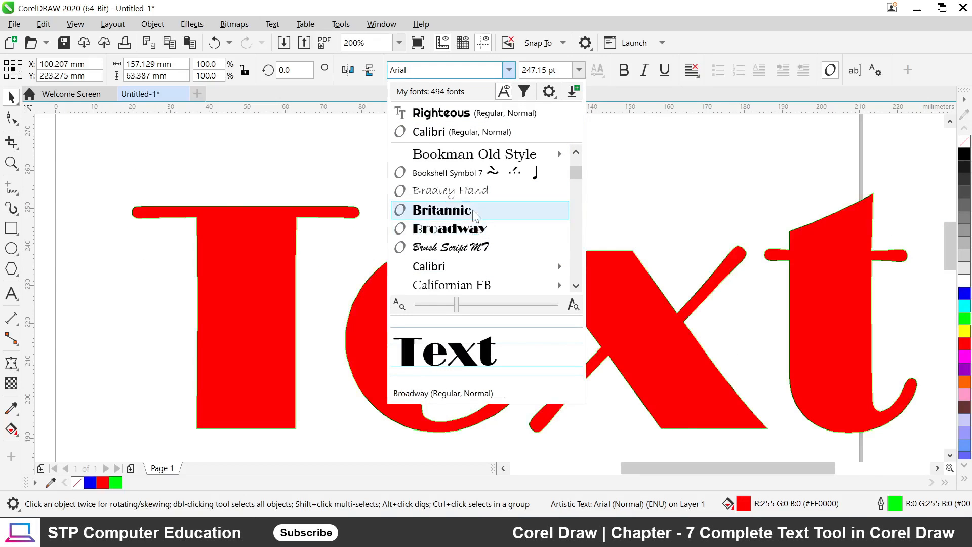
left_click(474, 210)
Change the font of the word "Text" to Cooper Black and shift the word about 14 mm down the page
scroll(478, 212, "down", 3)
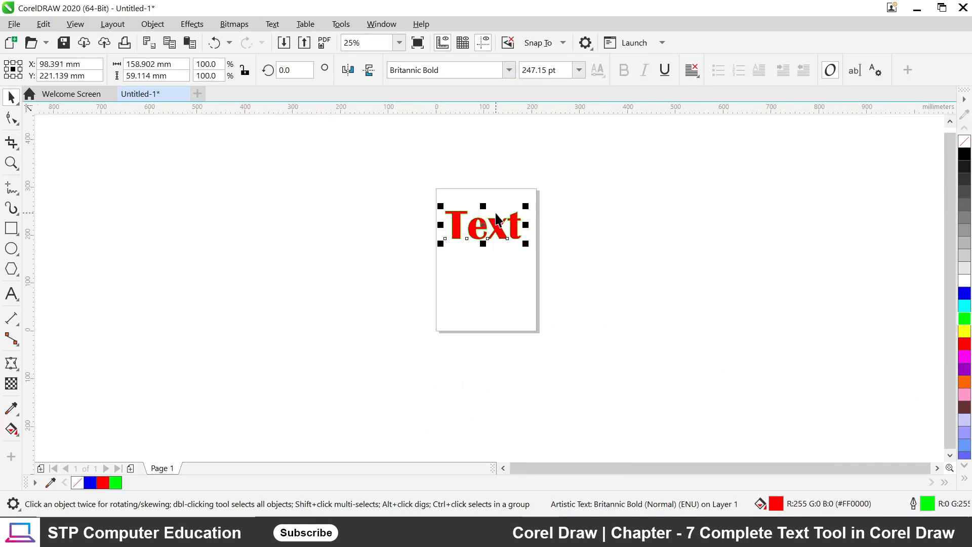
scroll(499, 220, "up", 2)
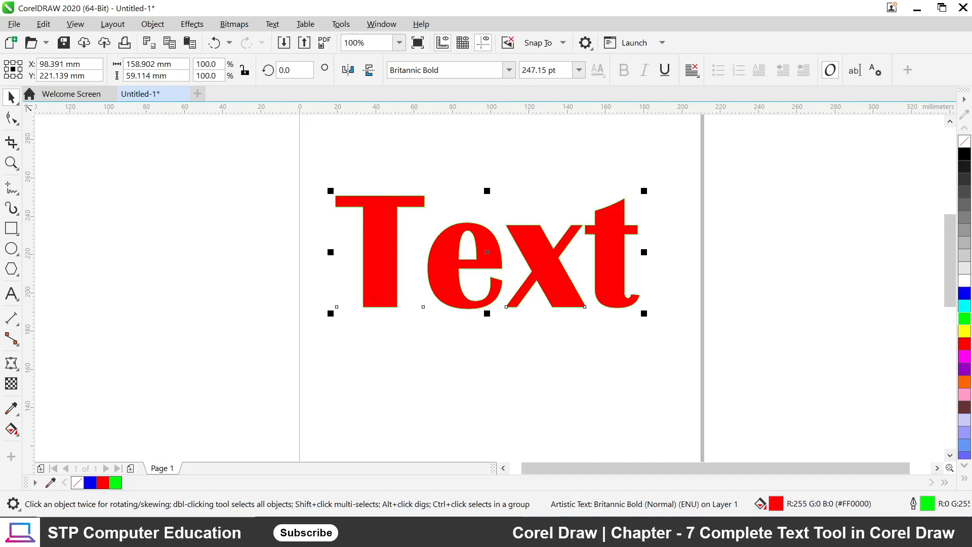
left_click(509, 70)
scroll(494, 258, "down", 2)
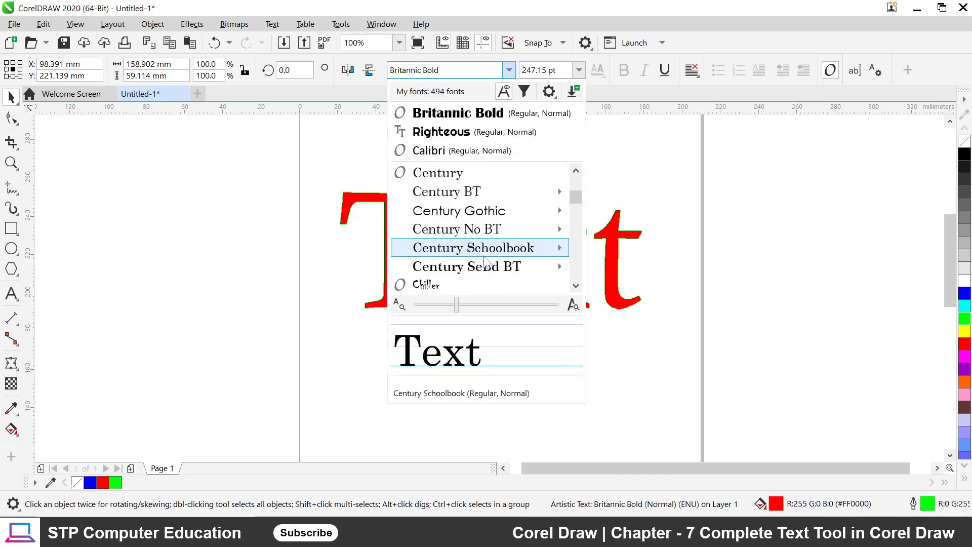
scroll(484, 260, "down", 3)
scroll(480, 229, "down", 1)
scroll(480, 229, "up", 1)
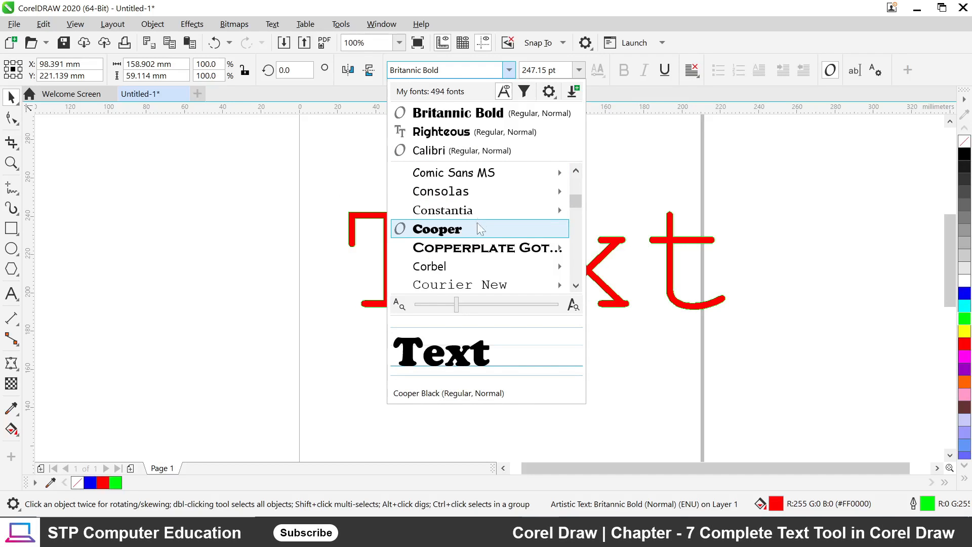
left_click(480, 228)
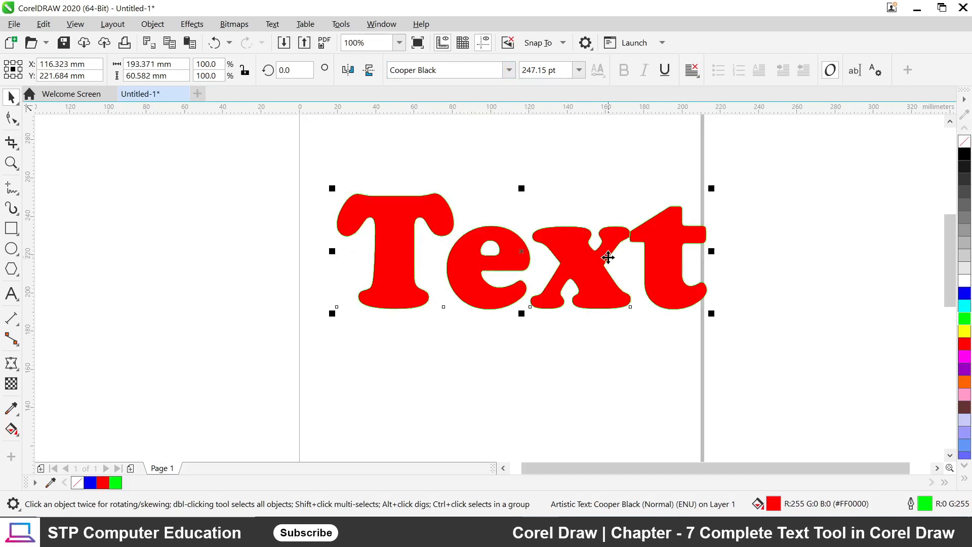
left_click_drag(570, 261, 554, 288)
Set the font size of the word "Text" to 150 pt, to 200 pt, and finally to 500 pt
left_click(579, 69)
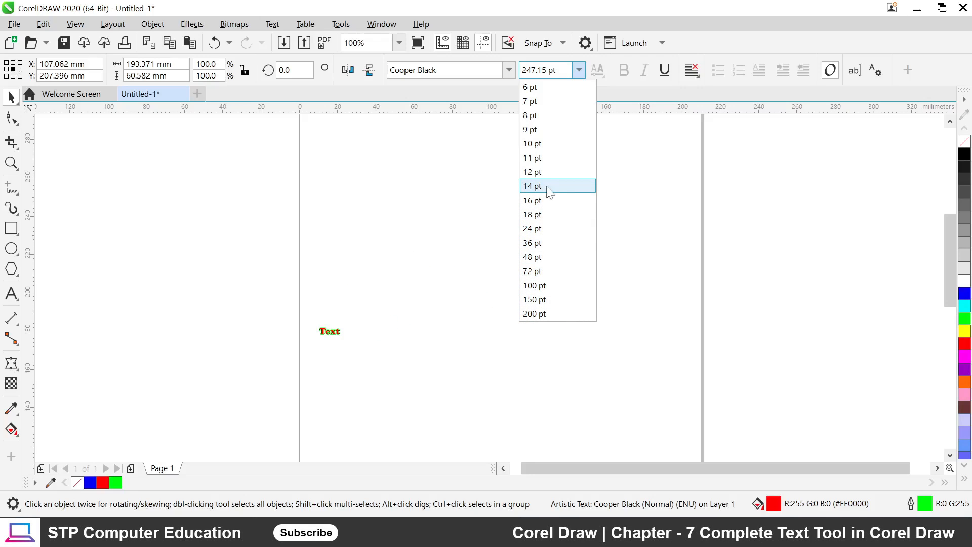
left_click(550, 304)
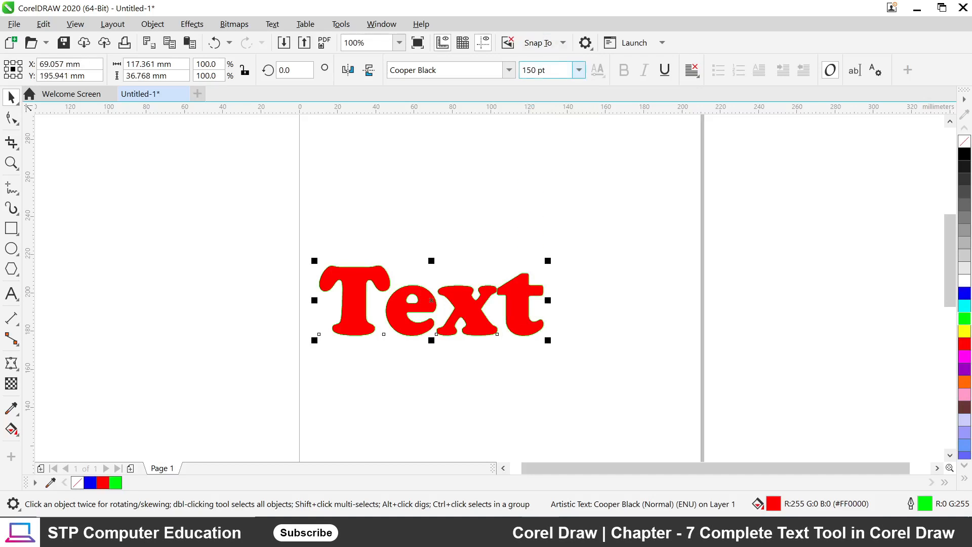
left_click(579, 70)
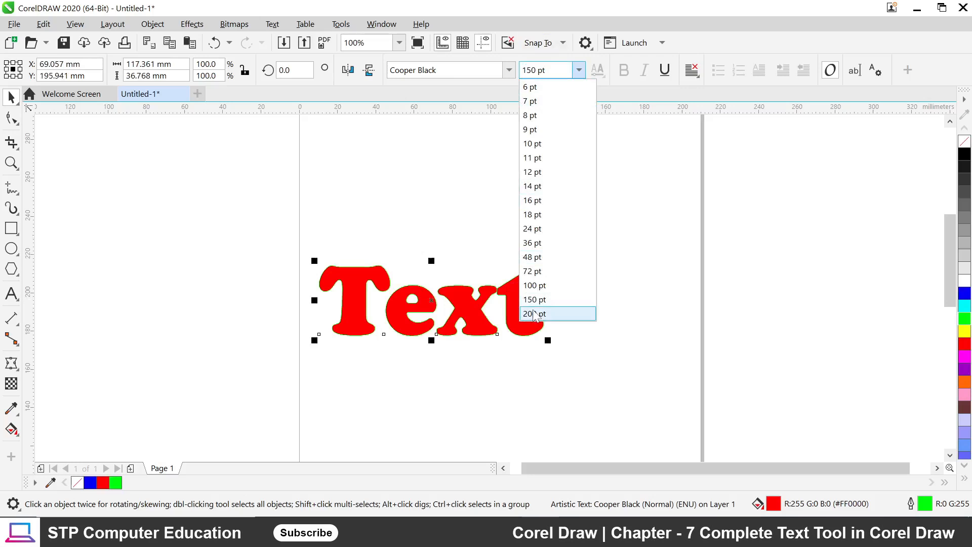
left_click(560, 319)
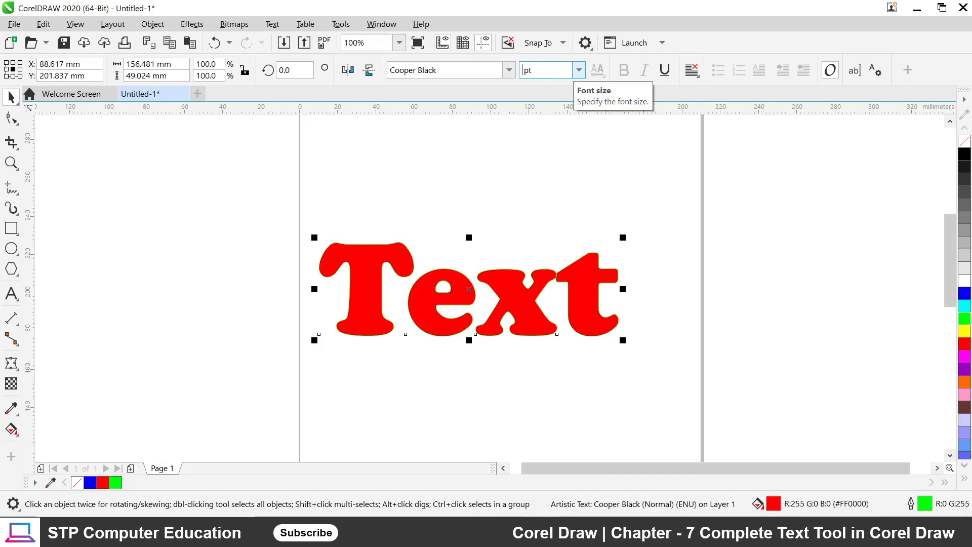
key("Return")
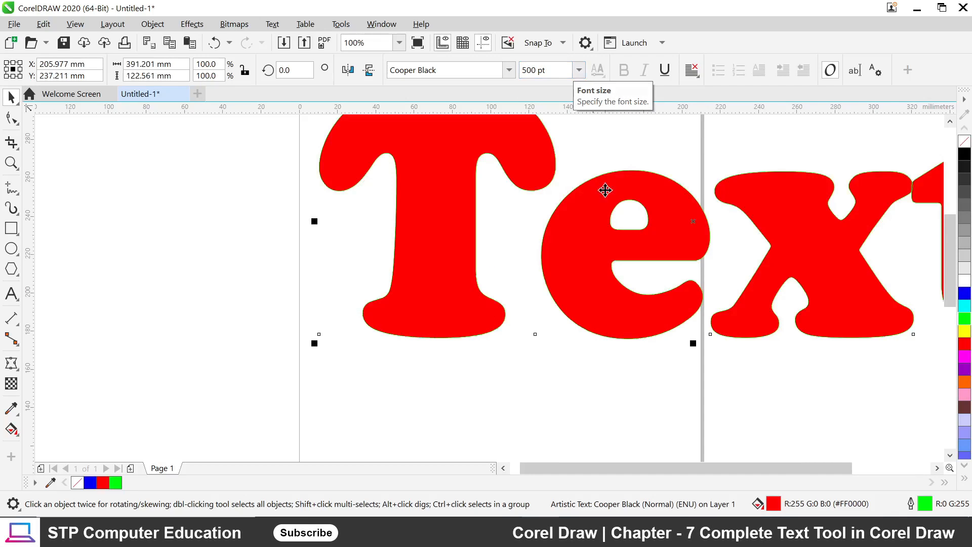
Scale the oversized word "Text" down proportionally to about 164 mm wide and place it between the page edges
left_click_drag(317, 300, 368, 305)
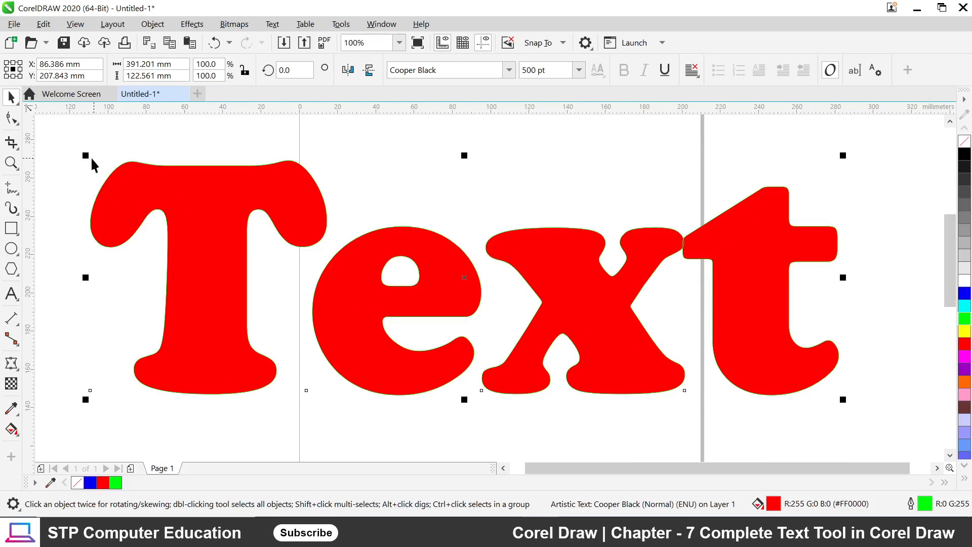
left_click_drag(84, 155, 301, 288)
left_click_drag(581, 330, 405, 317)
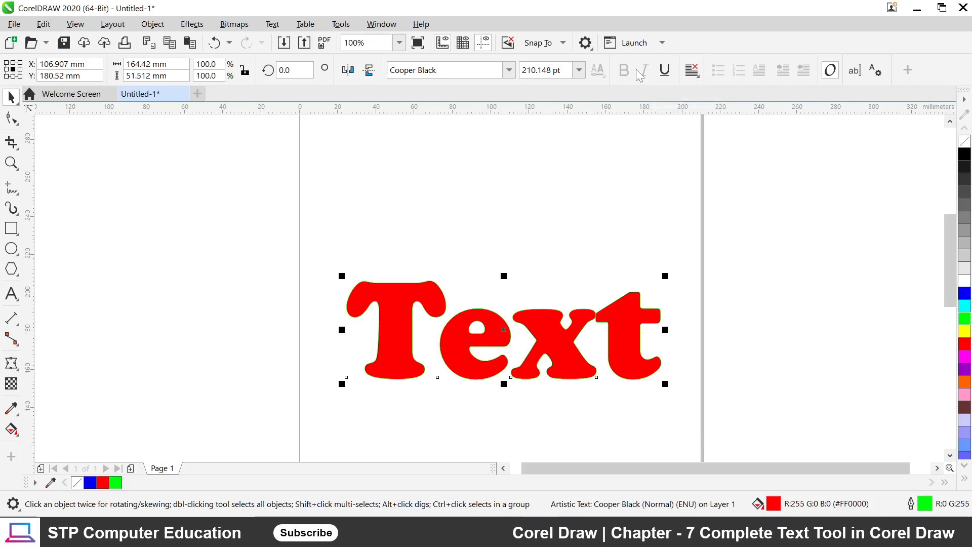
Set the word "Text" in Calibri and make it bold, italic and underlined
left_click(510, 74)
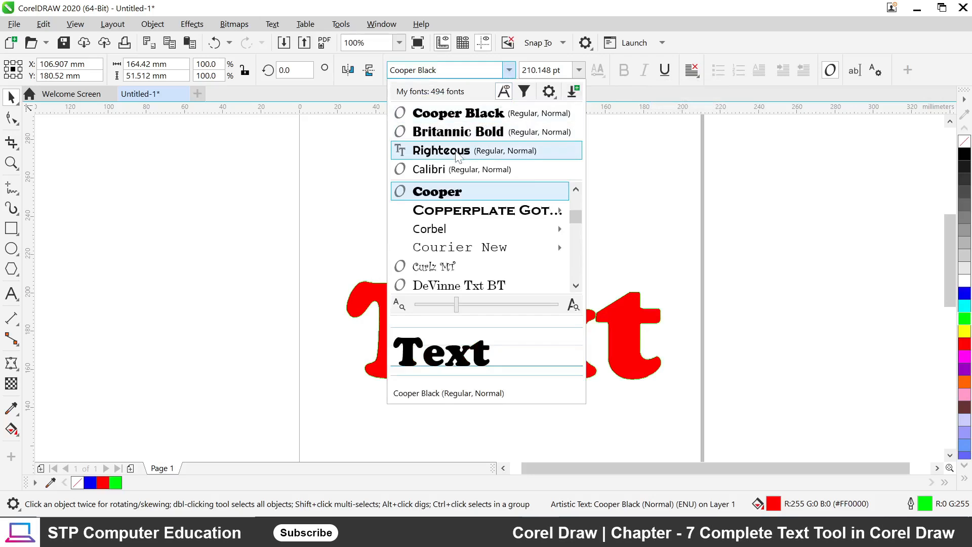
left_click(444, 171)
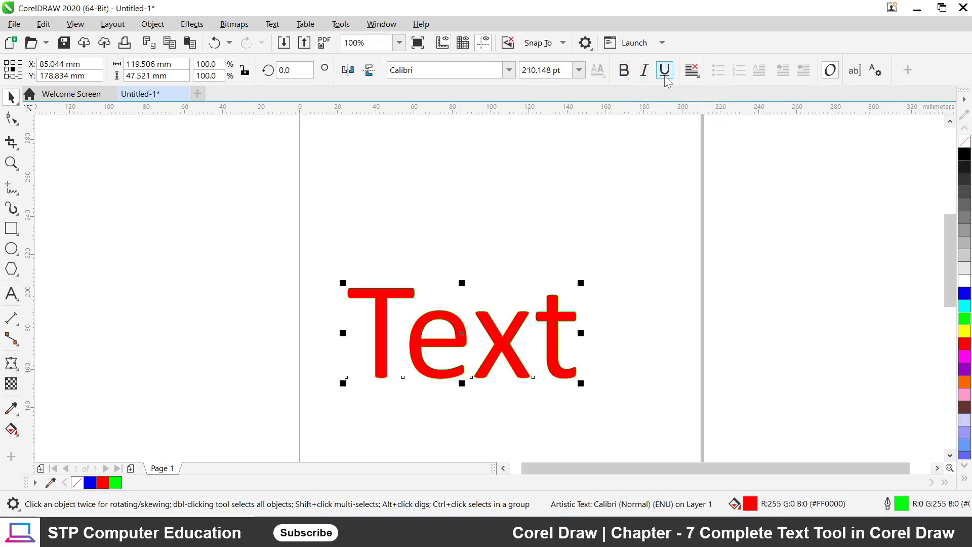
left_click(624, 76)
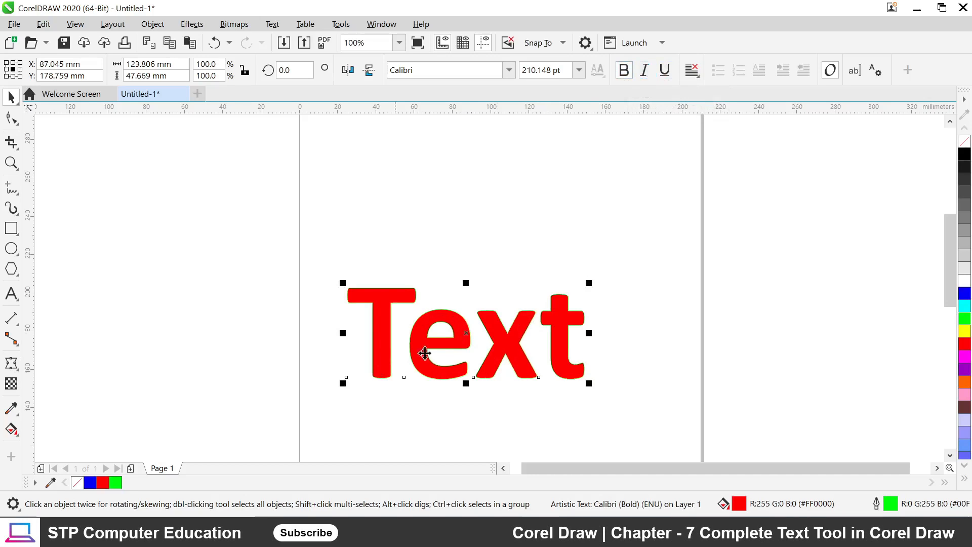
left_click(645, 73)
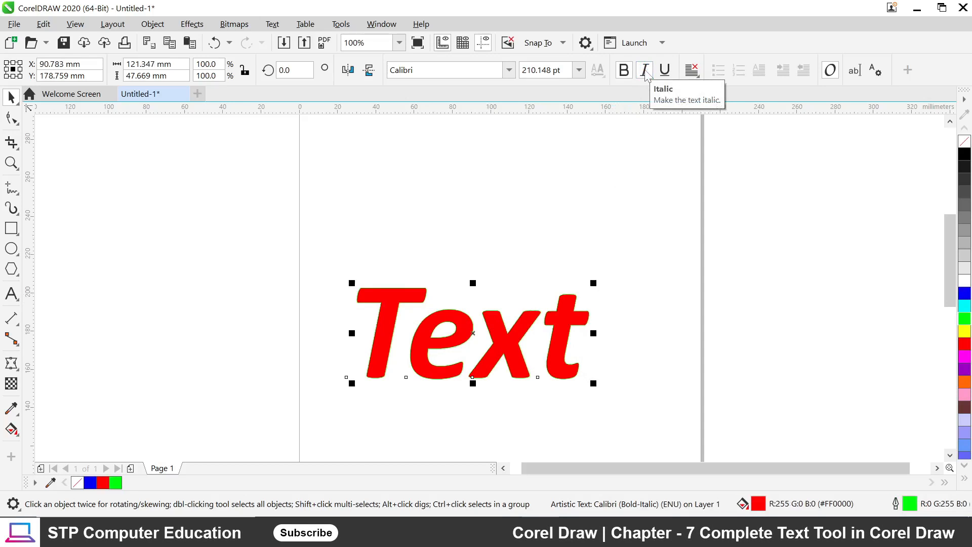
left_click(664, 70)
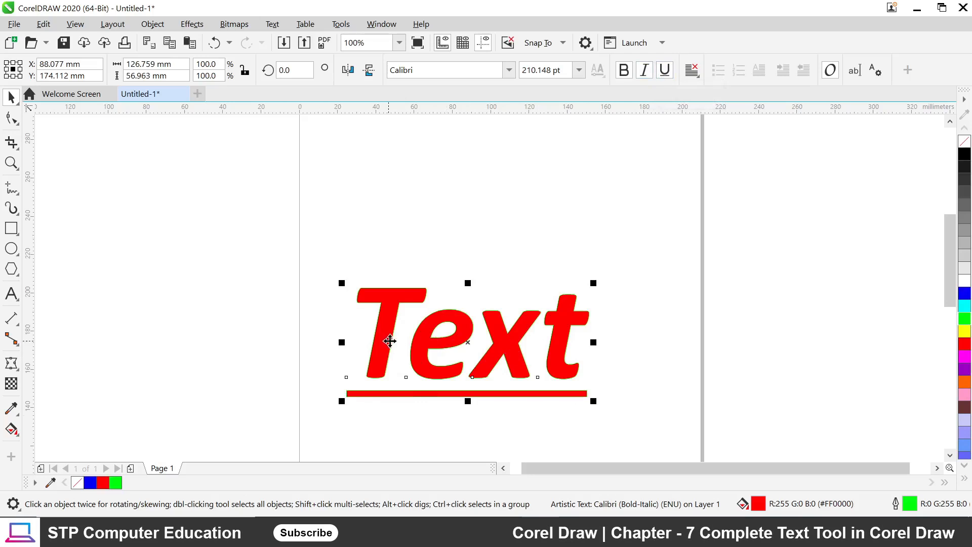
Try the Left, Full Justify and Right alignments on the word "Text" and leave it with no alignment
left_click(693, 70)
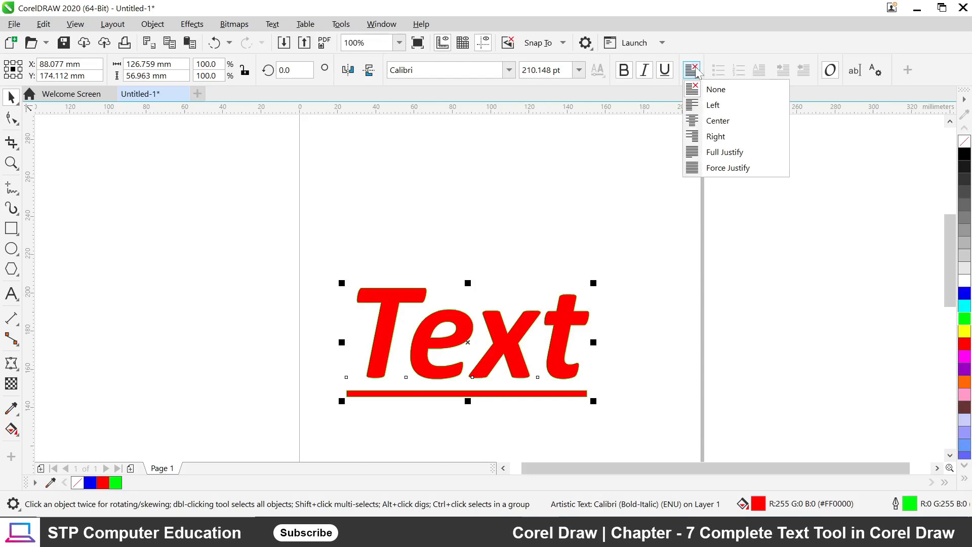
left_click(722, 104)
left_click(732, 152)
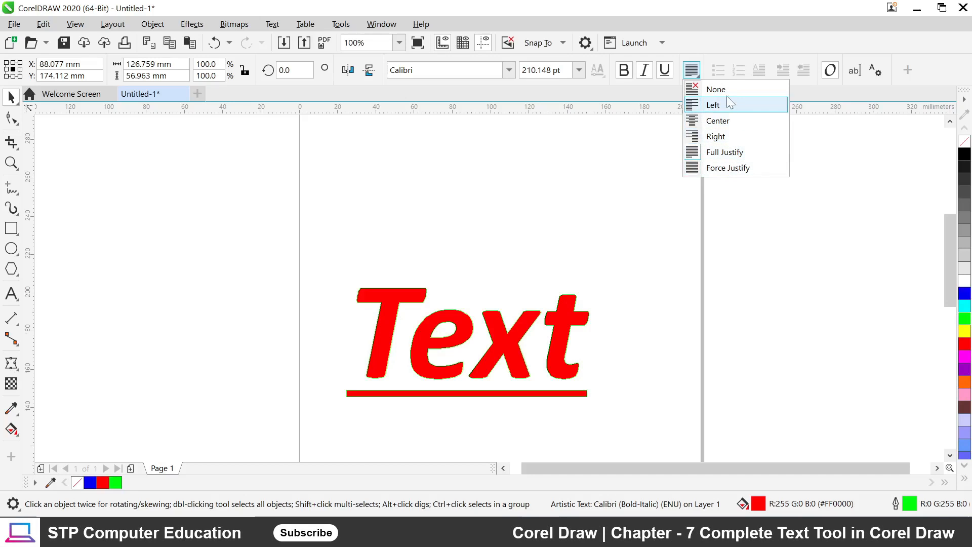
left_click(716, 136)
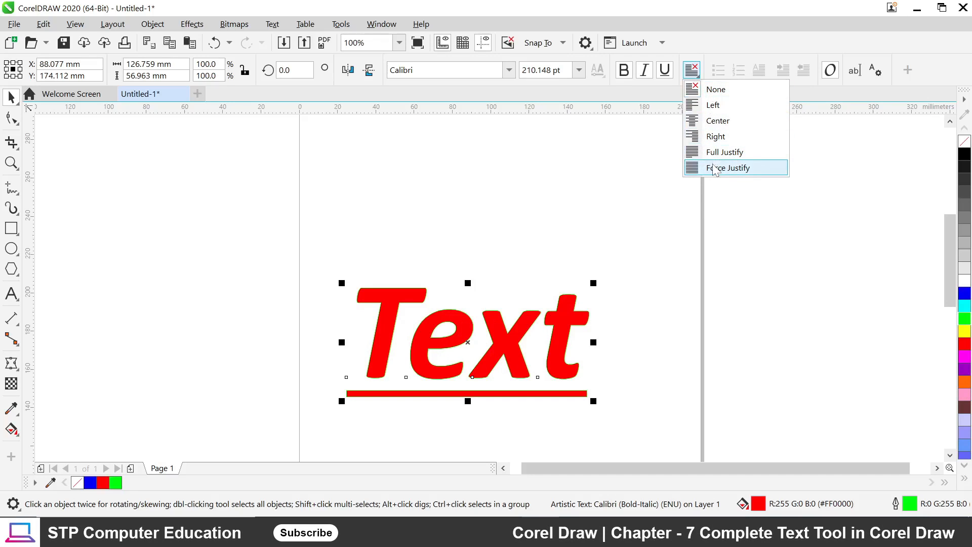
left_click(638, 165)
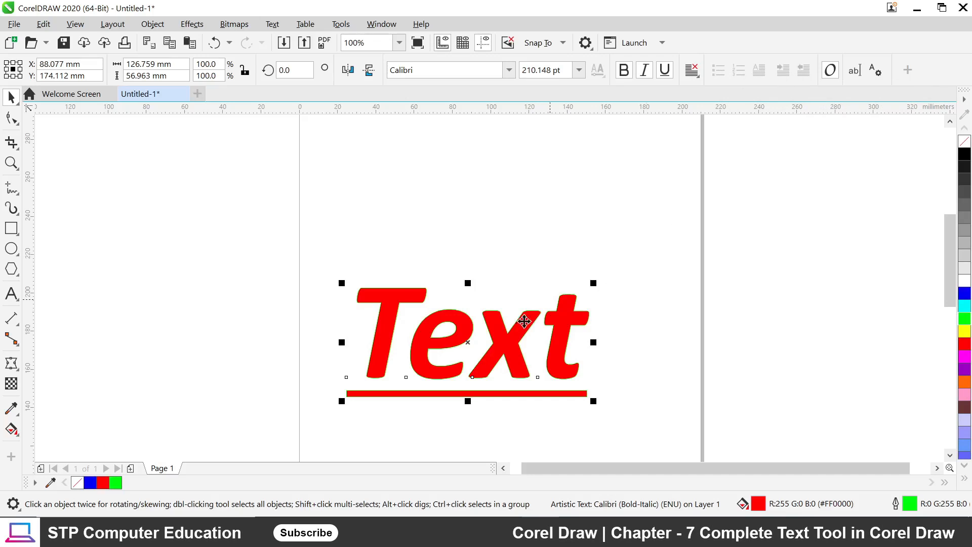
Move the word "Text" about 57 mm up the page and open its detailed character and paragraph properties
left_click_drag(465, 355, 452, 245)
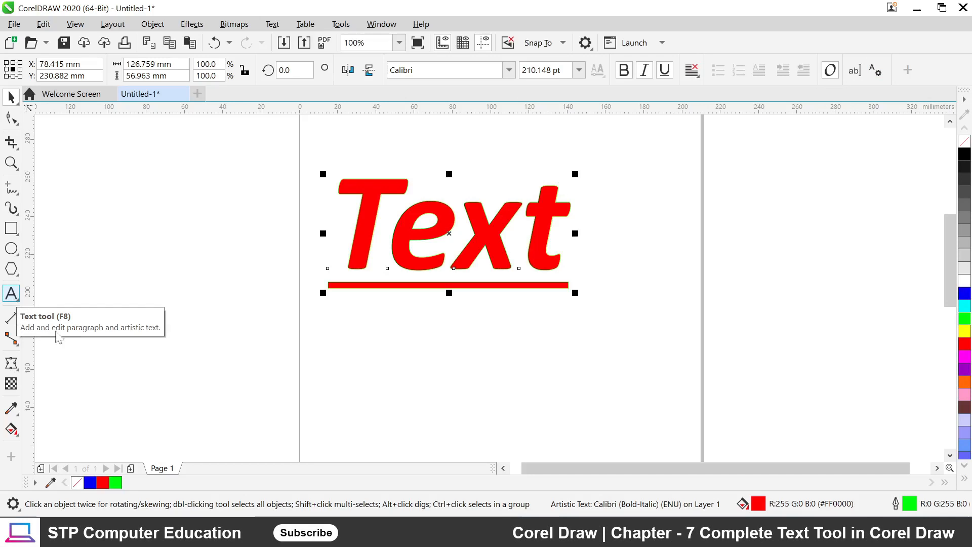
left_click(880, 81)
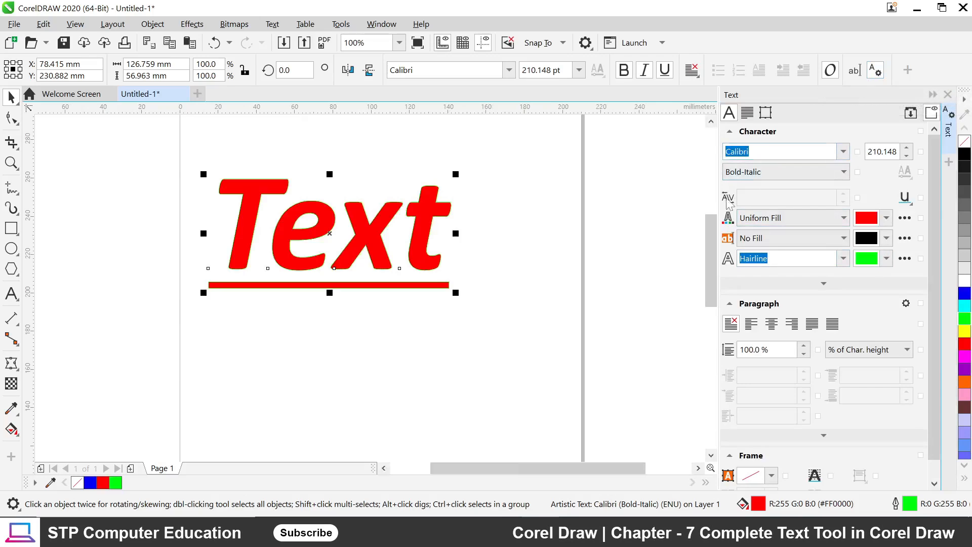
scroll(827, 337, "down", 1)
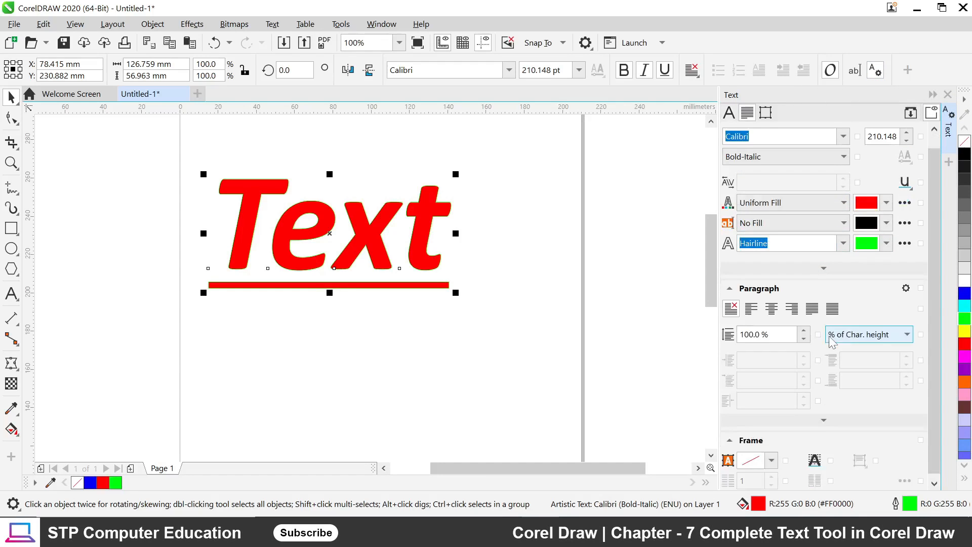
scroll(831, 340, "up", 1)
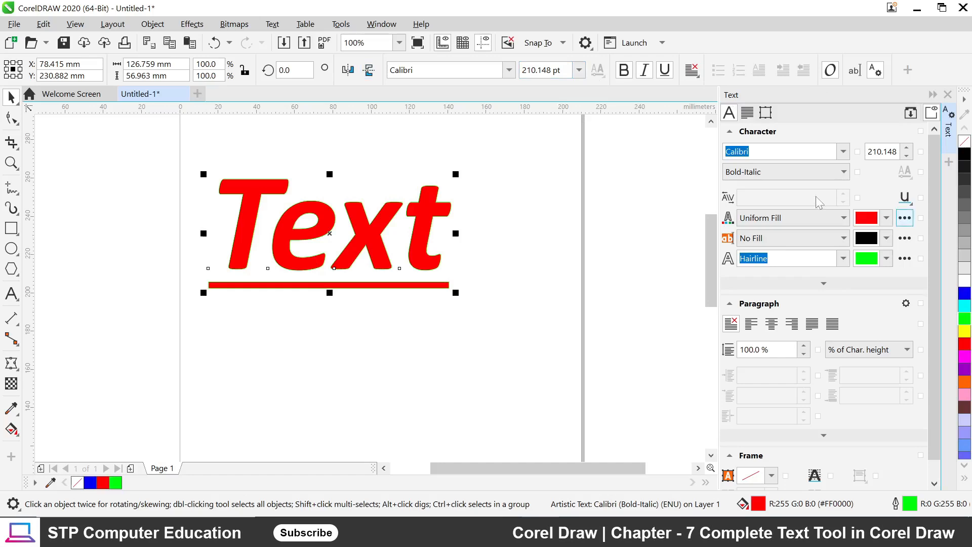
Increase the font size of the word "Text" in single-point increments to 216.148 pt in its character properties
left_click(843, 152)
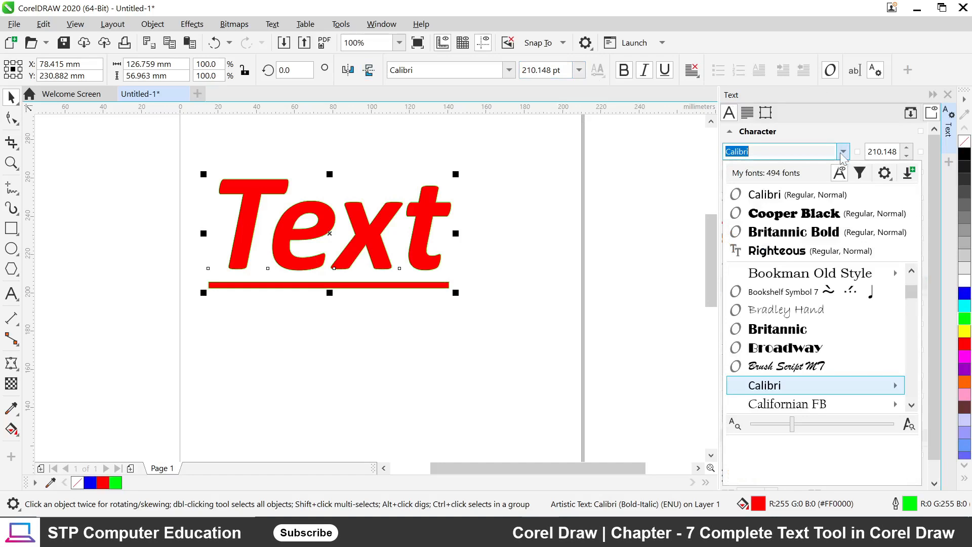
left_click(843, 152)
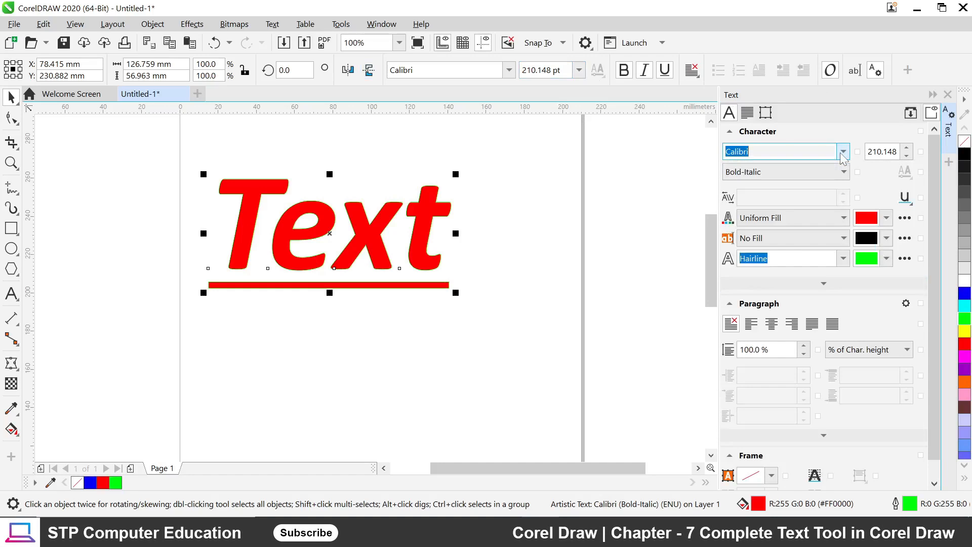
left_click(907, 148)
left_click(907, 148)
left_click(906, 148)
left_click(907, 148)
left_click(906, 148)
left_click(907, 148)
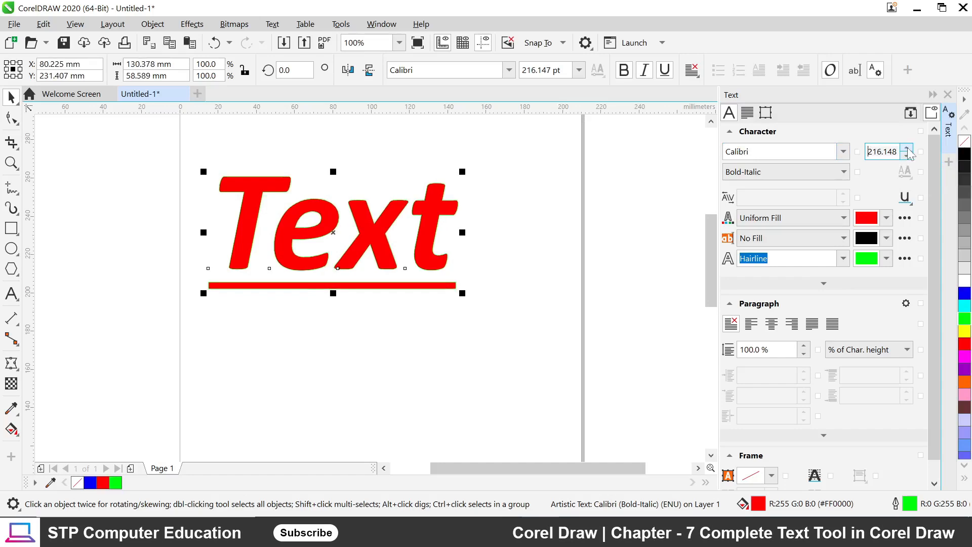
left_click(821, 174)
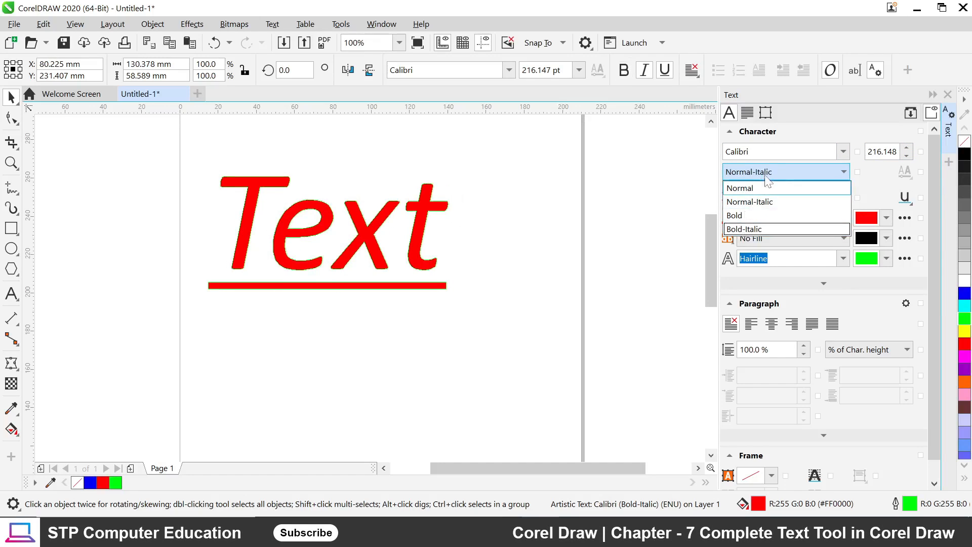
left_click(811, 172)
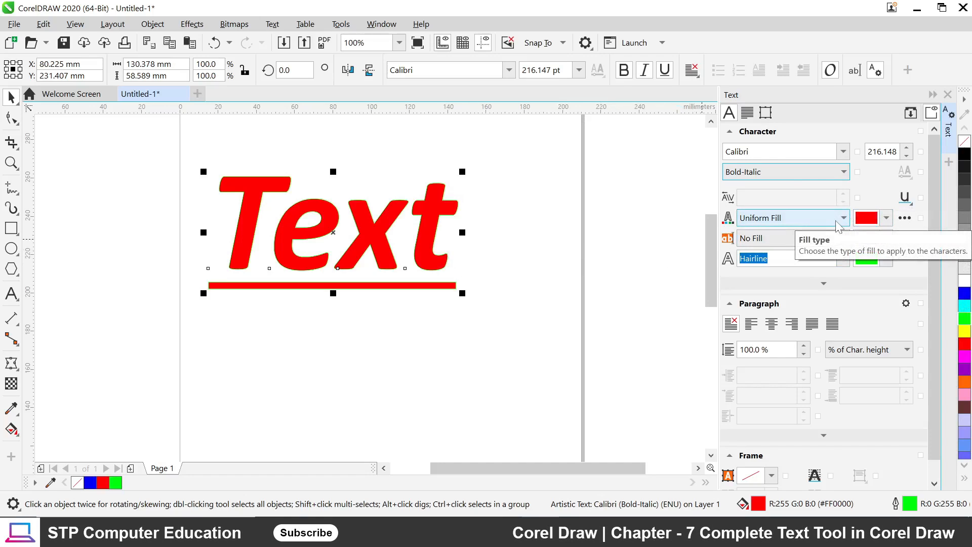
Try cyan as the uniform fill colour of the word "Text", and settle on purple (#9900CC)
left_click(872, 223)
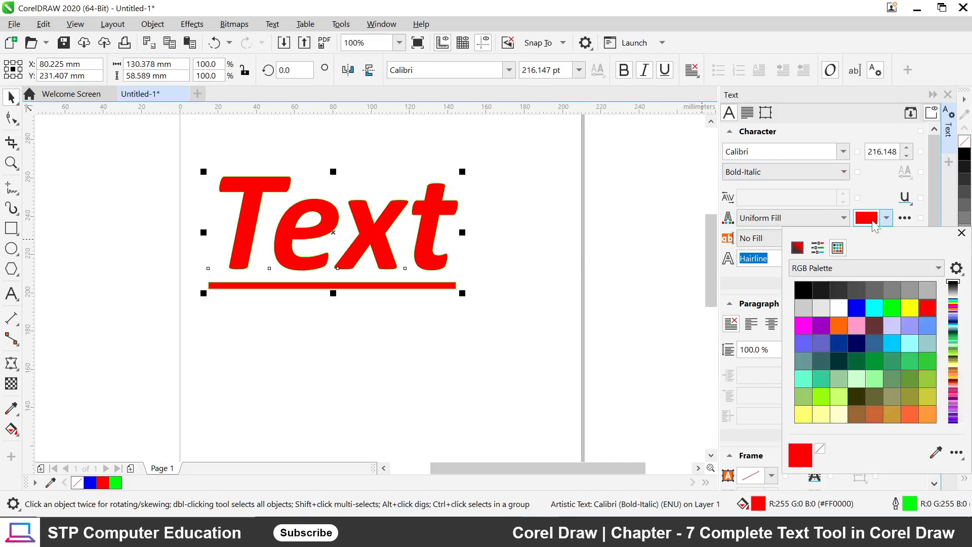
left_click(874, 308)
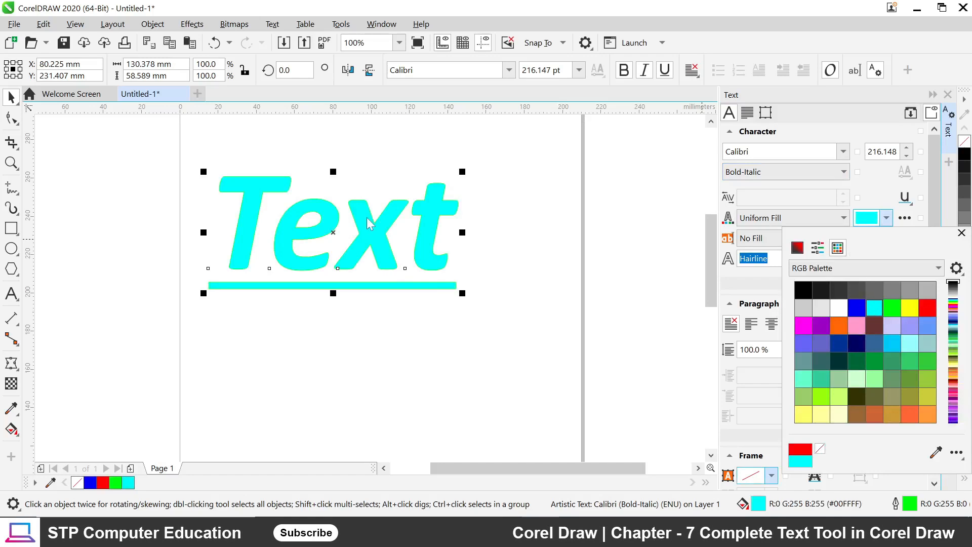
left_click(821, 325)
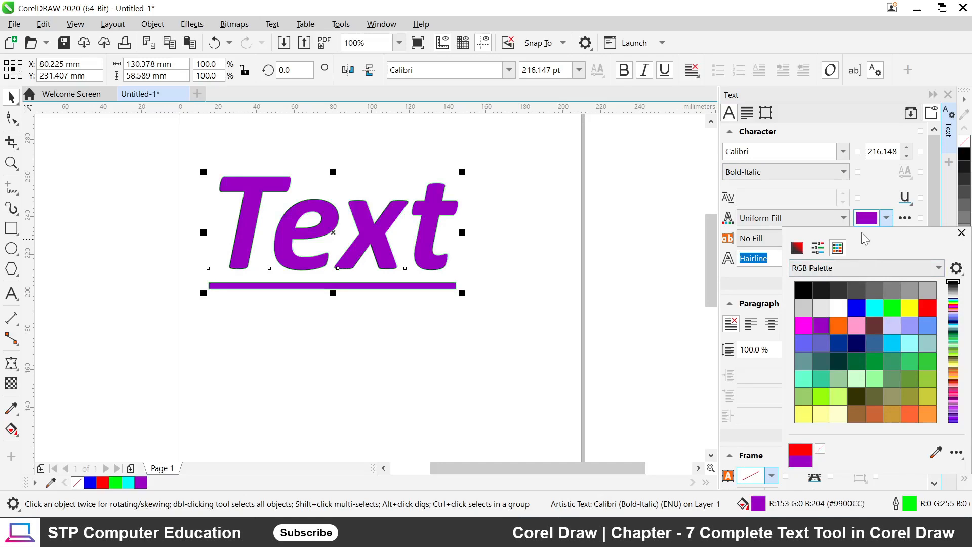
left_click(867, 219)
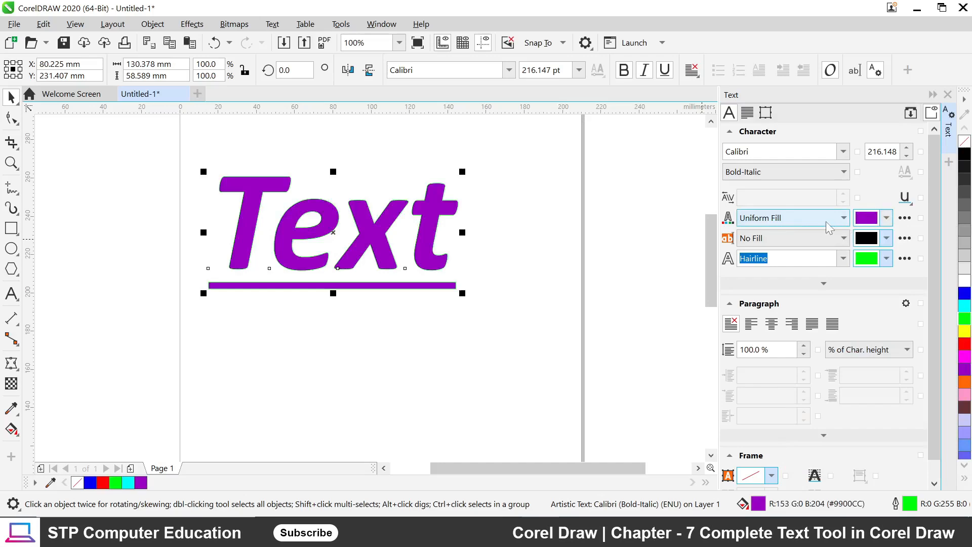
Give the word "Text" a fountain fill and set its end colour to black (#000000)
left_click(844, 219)
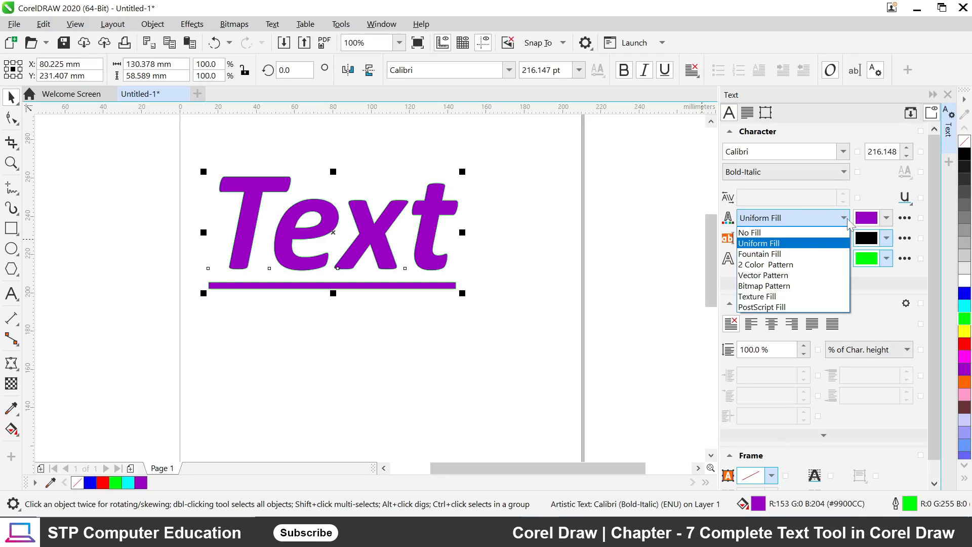
left_click(780, 254)
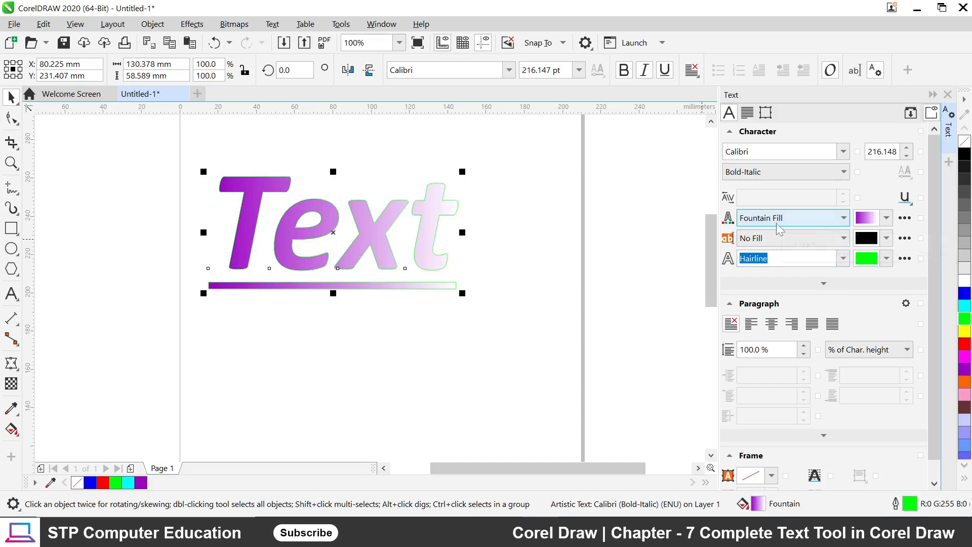
left_click(904, 218)
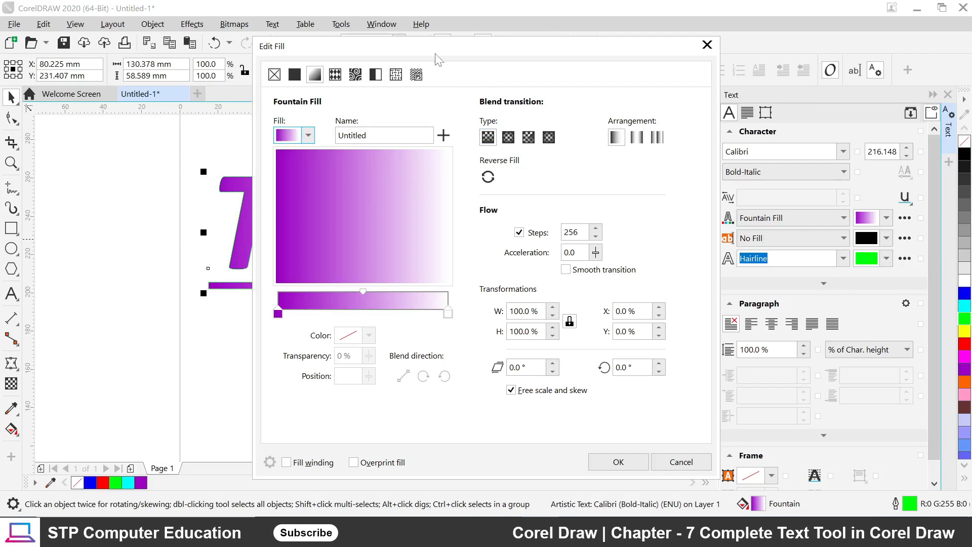
left_click_drag(439, 60, 700, 60)
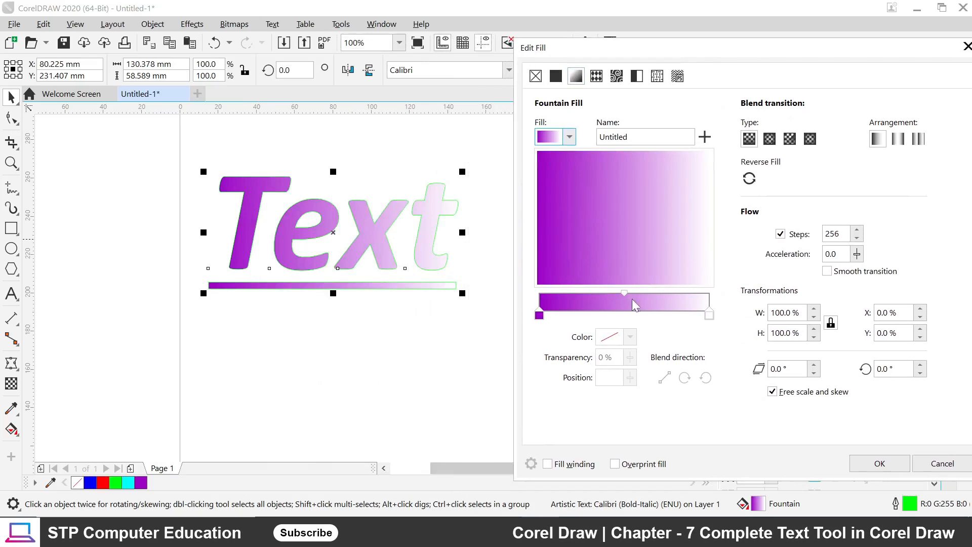
left_click(708, 313)
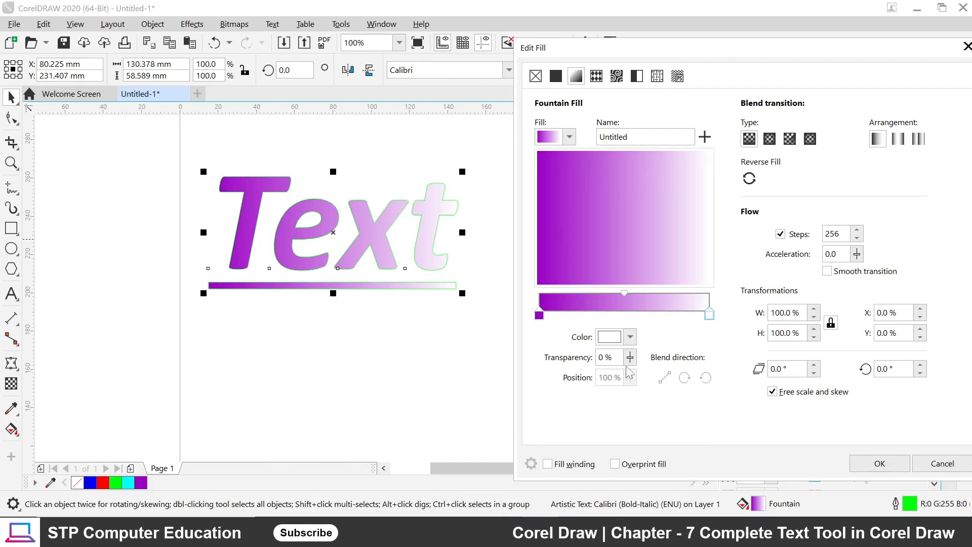
left_click(613, 337)
left_click(606, 257)
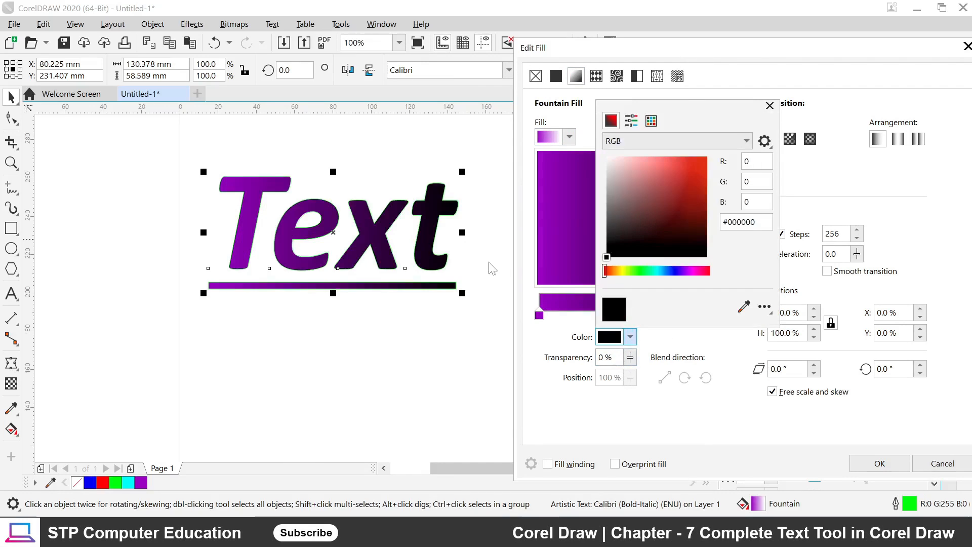
left_click(879, 463)
left_click(880, 464)
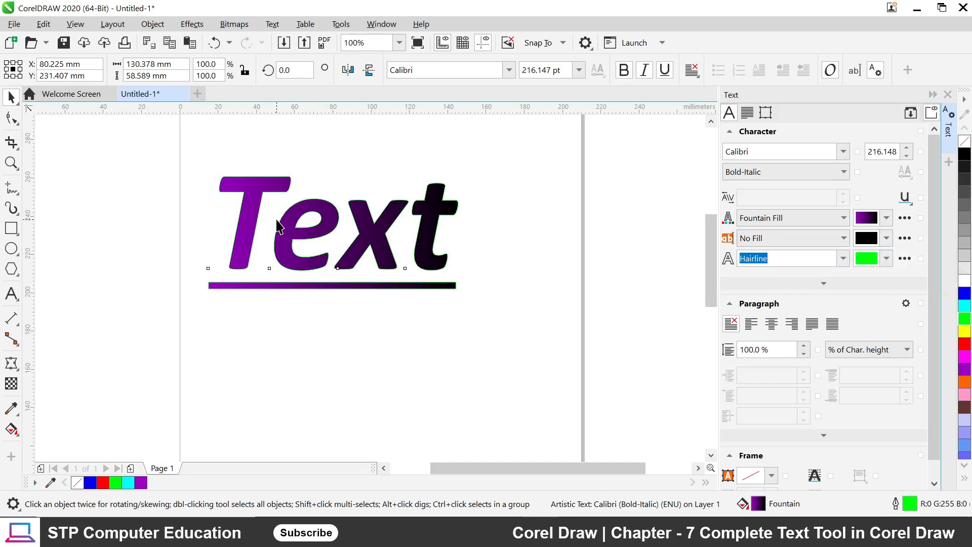
Give the background of the word "Text" a uniform fill in teal green (#1DDE97)
left_click(839, 239)
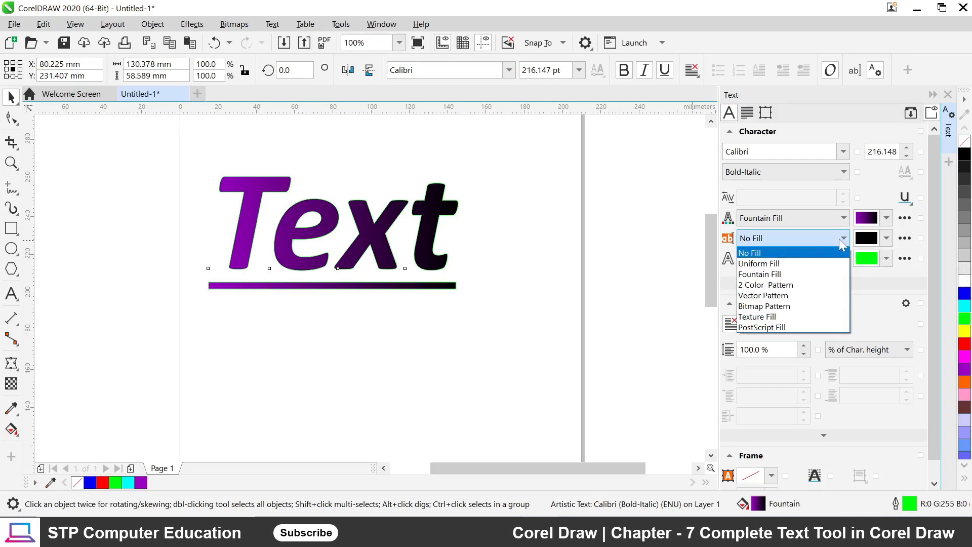
left_click(774, 266)
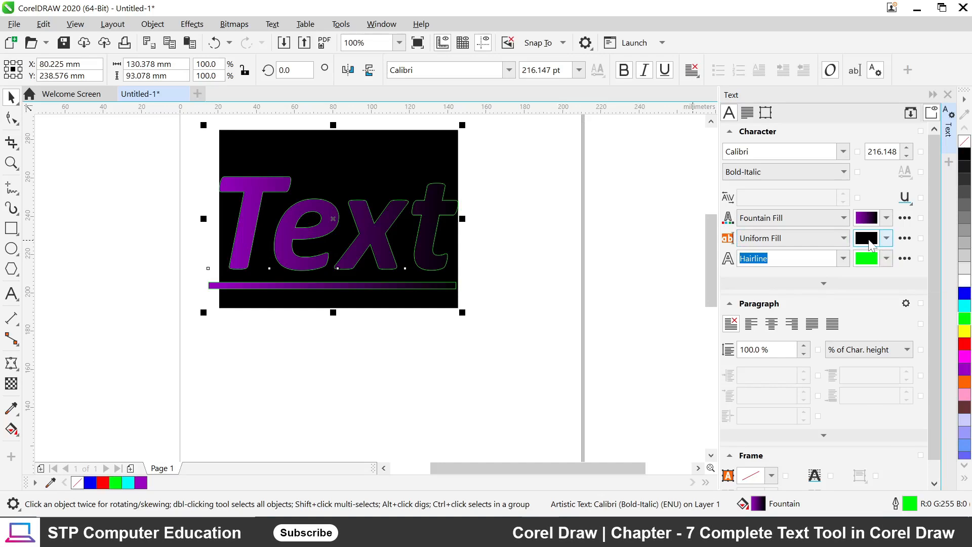
left_click(886, 238)
left_click(886, 318)
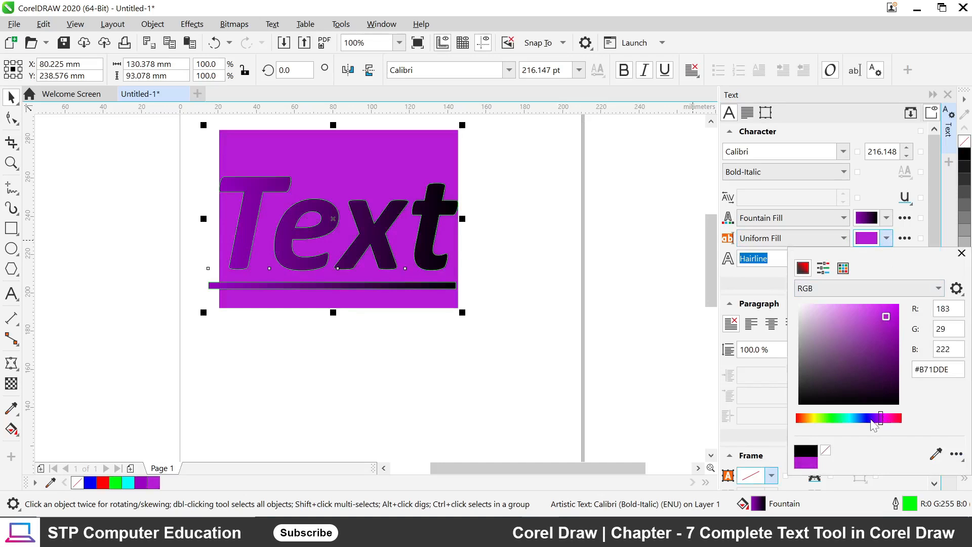
left_click_drag(880, 417, 843, 417)
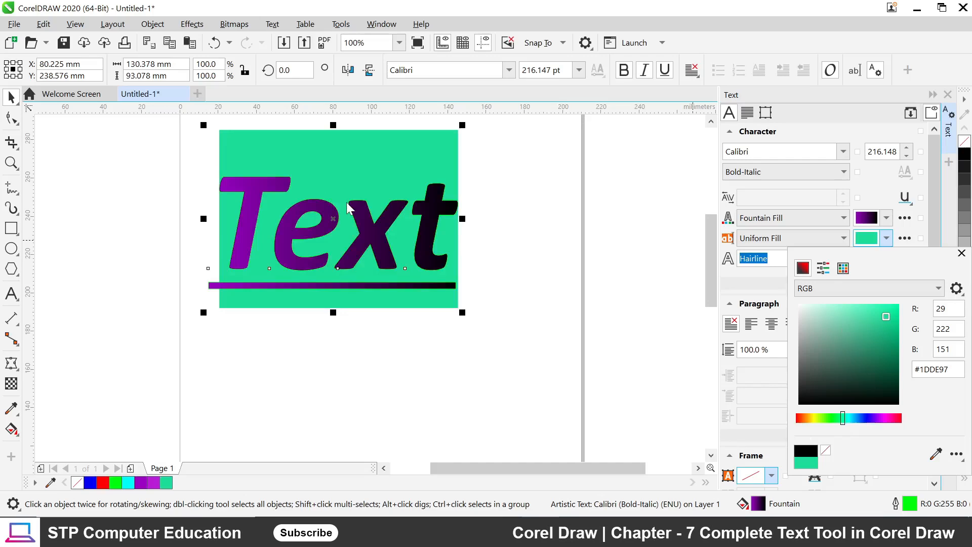
left_click(961, 254)
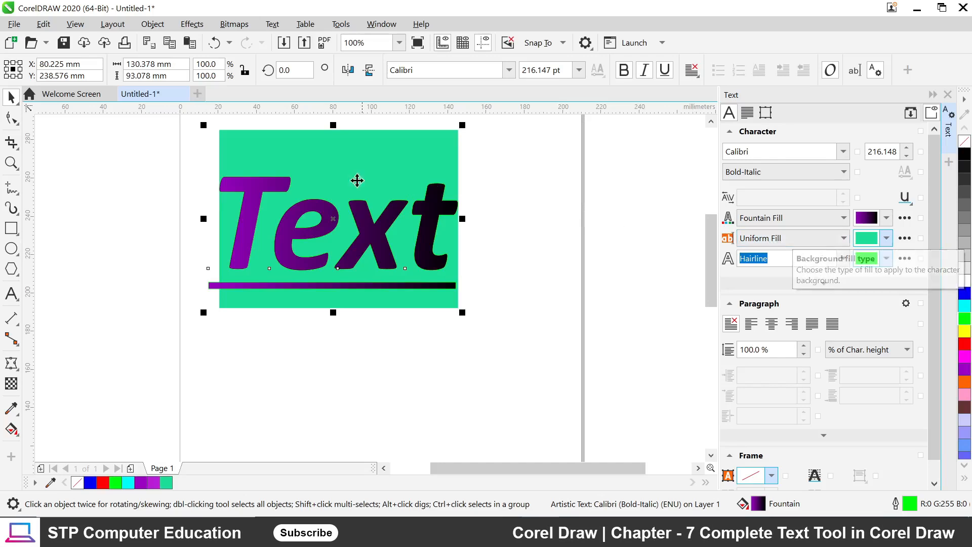
Change the text background to a 2 Color Pattern and choose the star pattern
left_click(764, 238)
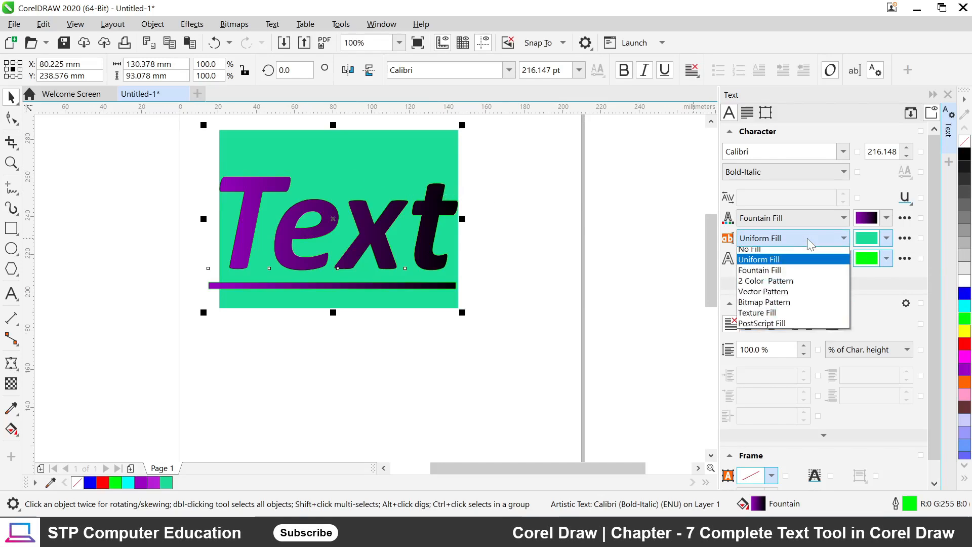
left_click(795, 284)
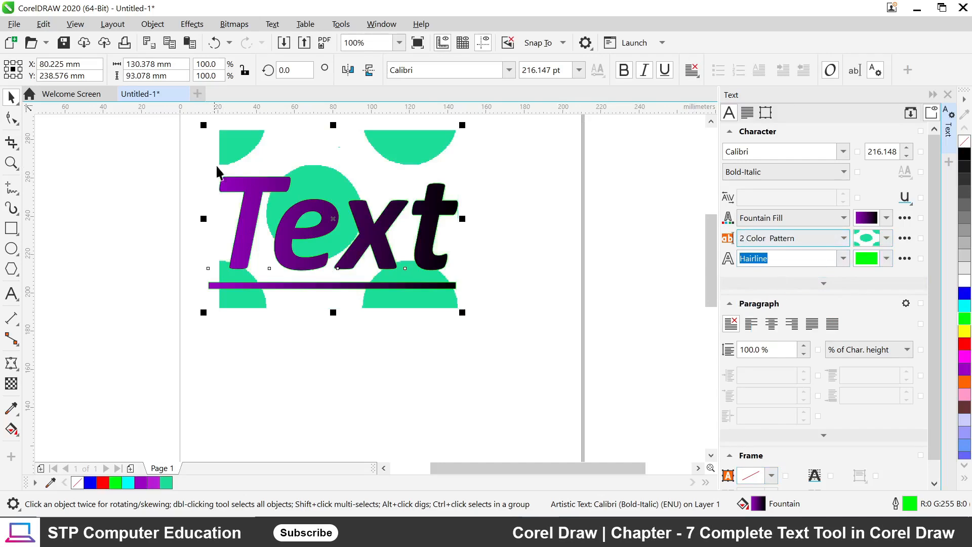
left_click(886, 238)
left_click(914, 378)
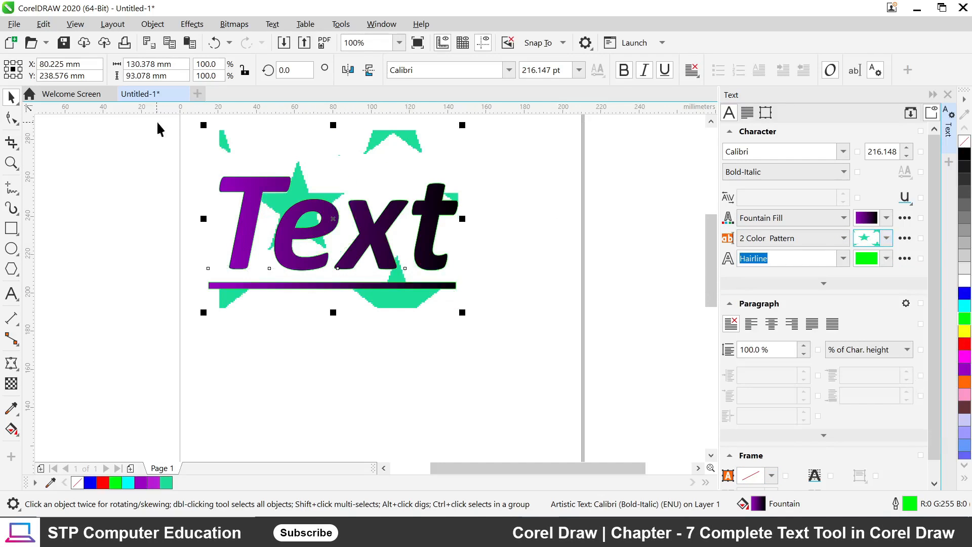
Try the PostScript Fill and the default 2 Color Pattern as text background, and return the background to No Fill
left_click(785, 238)
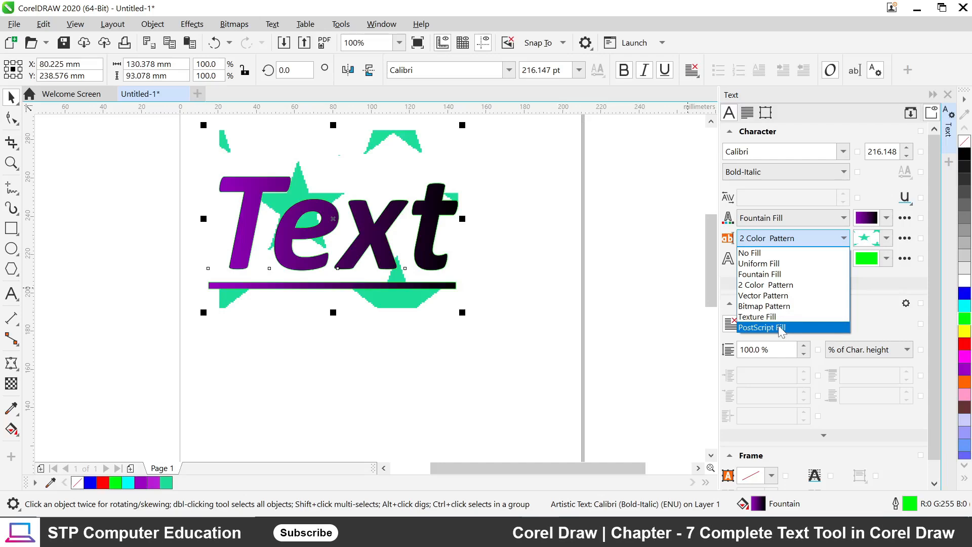
left_click(808, 328)
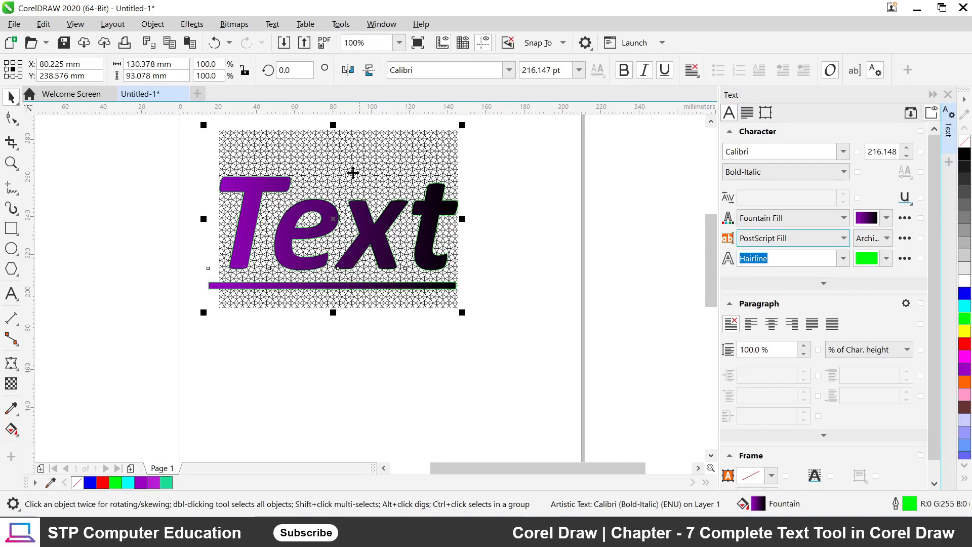
left_click(809, 238)
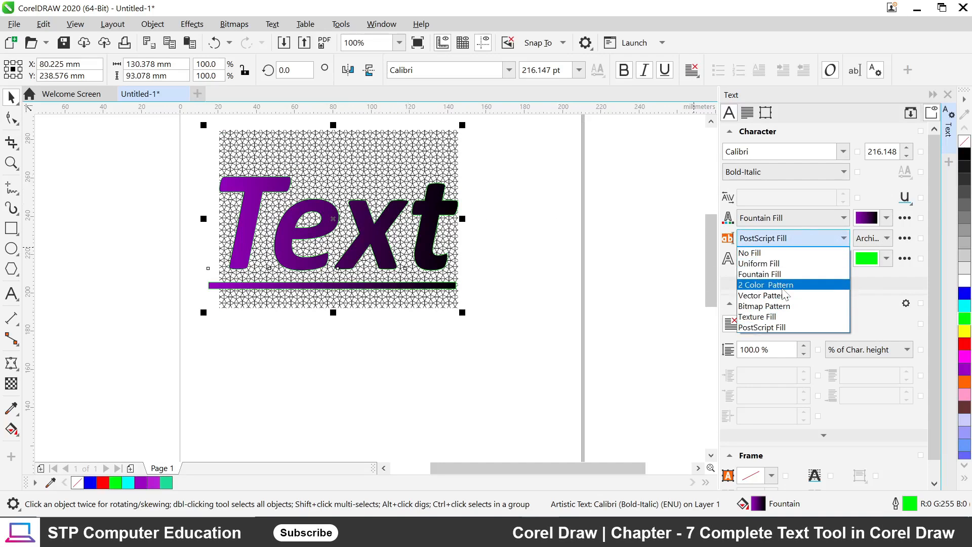
left_click(793, 283)
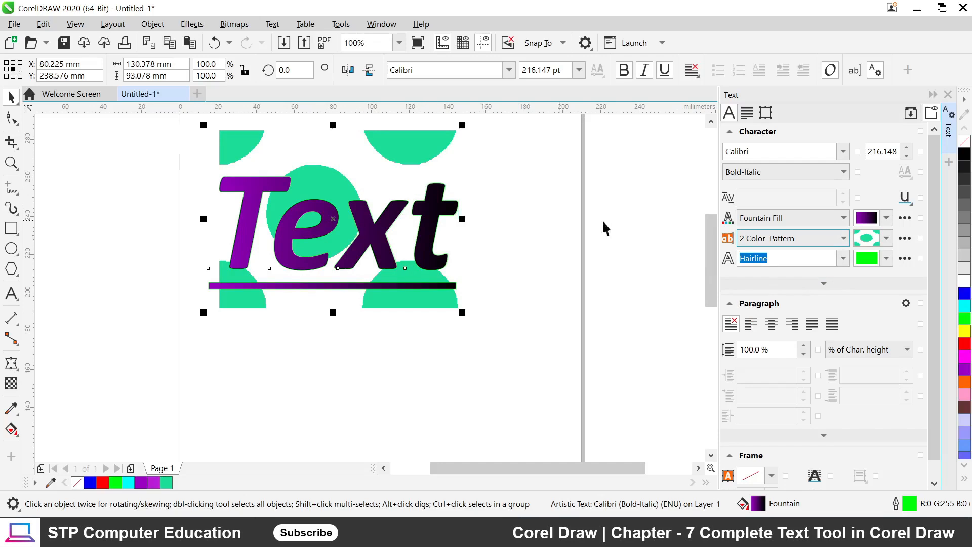
left_click(843, 238)
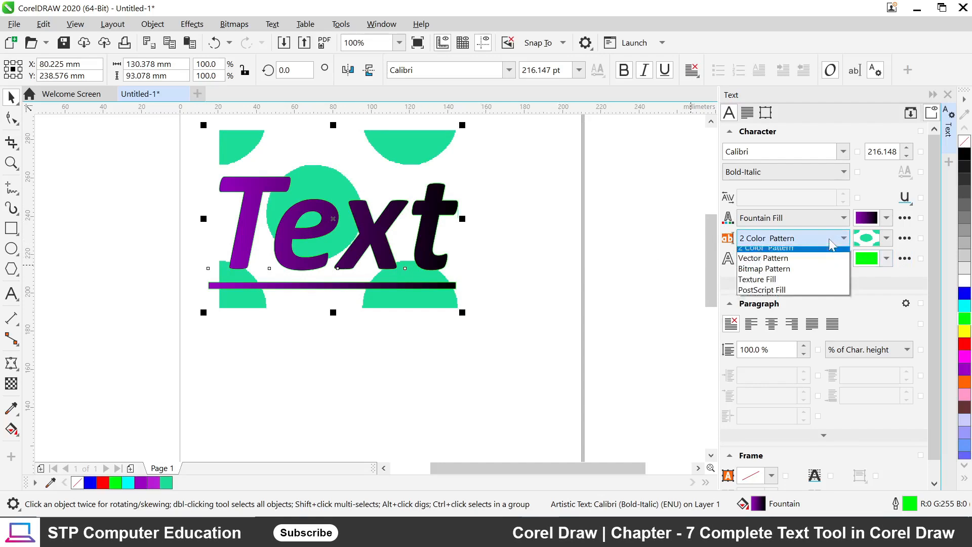
left_click(770, 253)
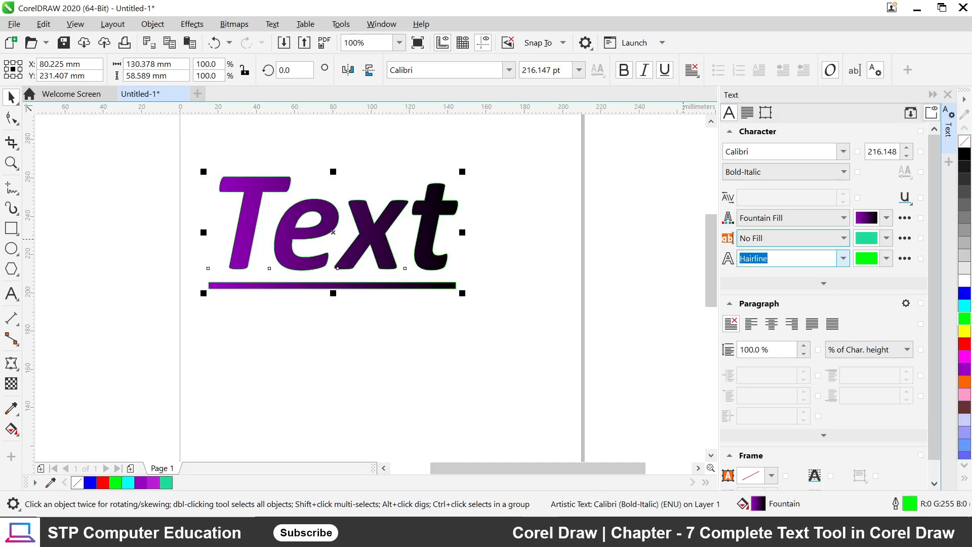
Try the Texture Fill and PostScript Fill on the characters of "Text", and return them to the Fountain Fill
left_click(820, 218)
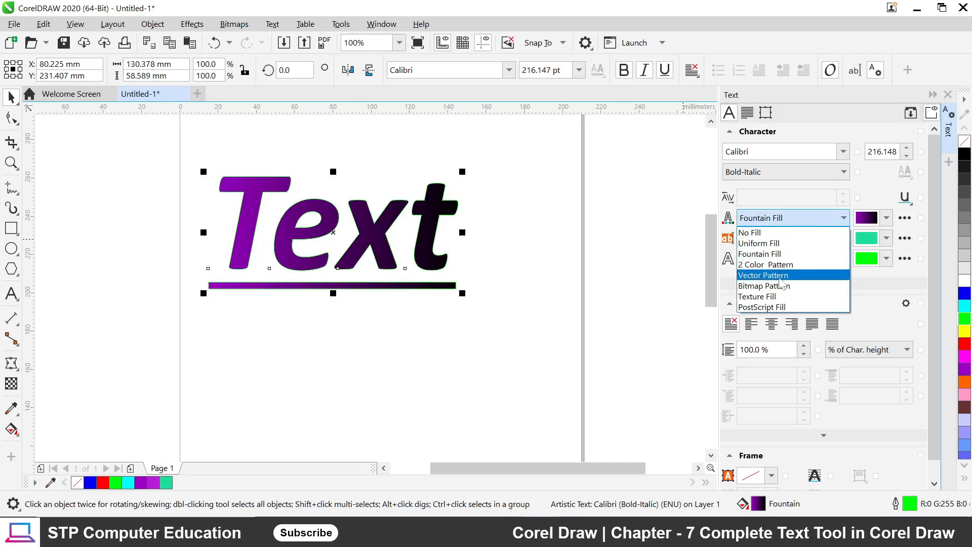
left_click(789, 299)
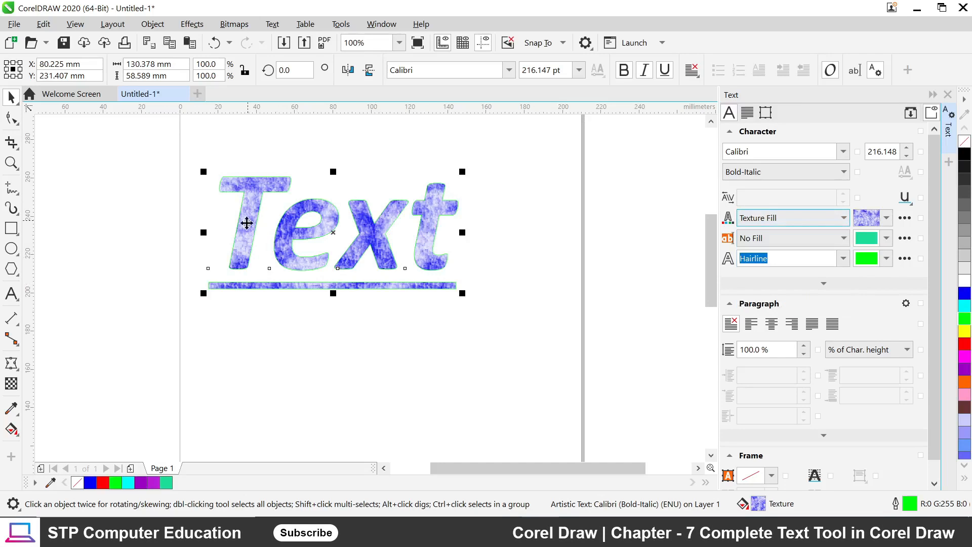
left_click(816, 223)
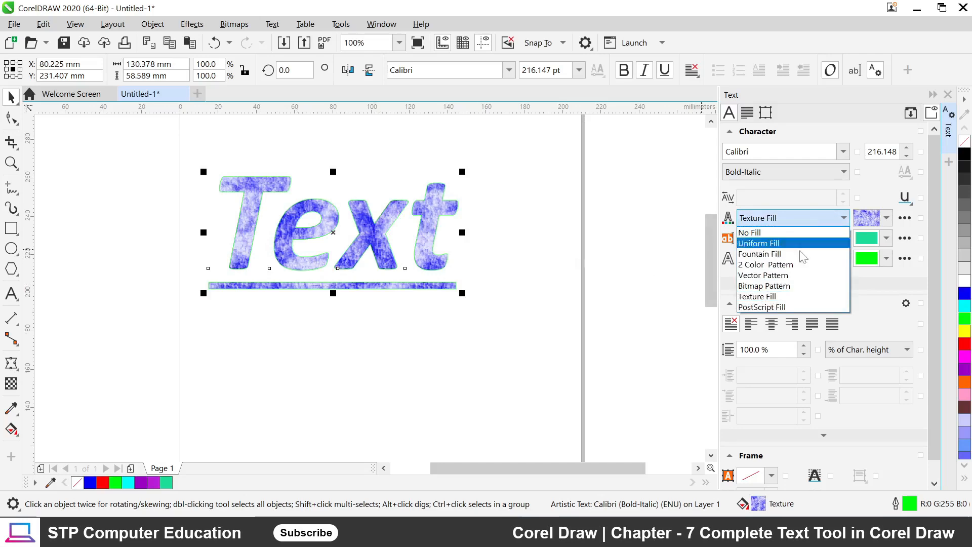
left_click(781, 306)
left_click(794, 223)
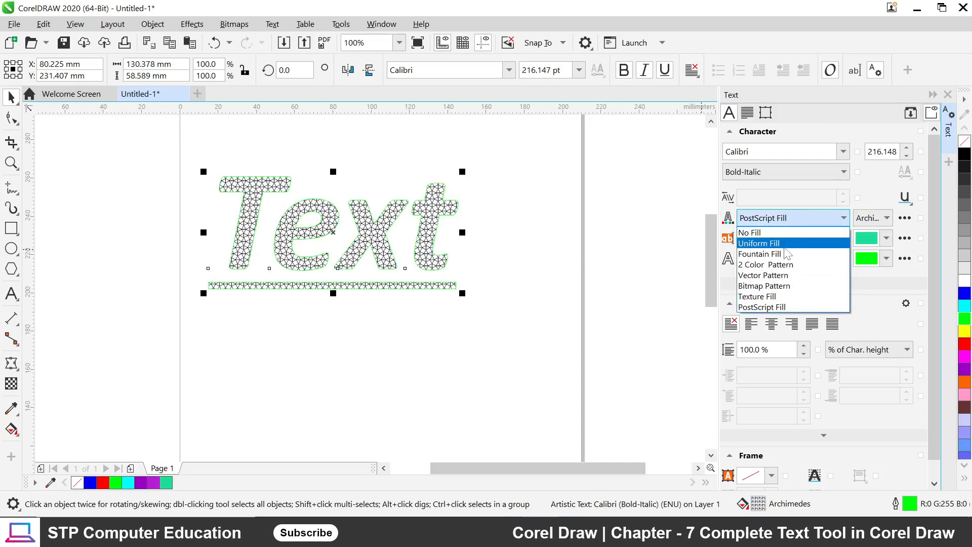
left_click(786, 254)
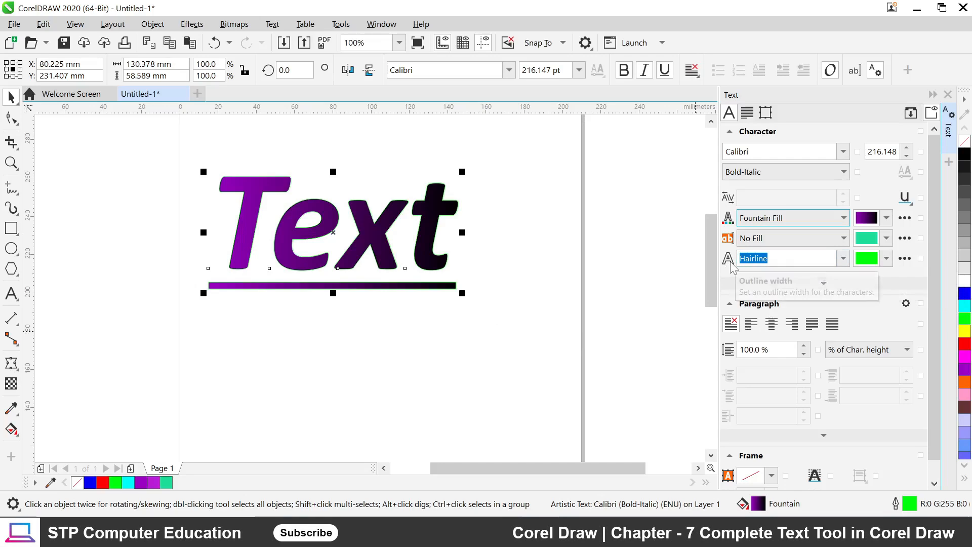
Try character outline widths of 0.2 mm and 3.0 mm on the word "Text"
left_click(843, 258)
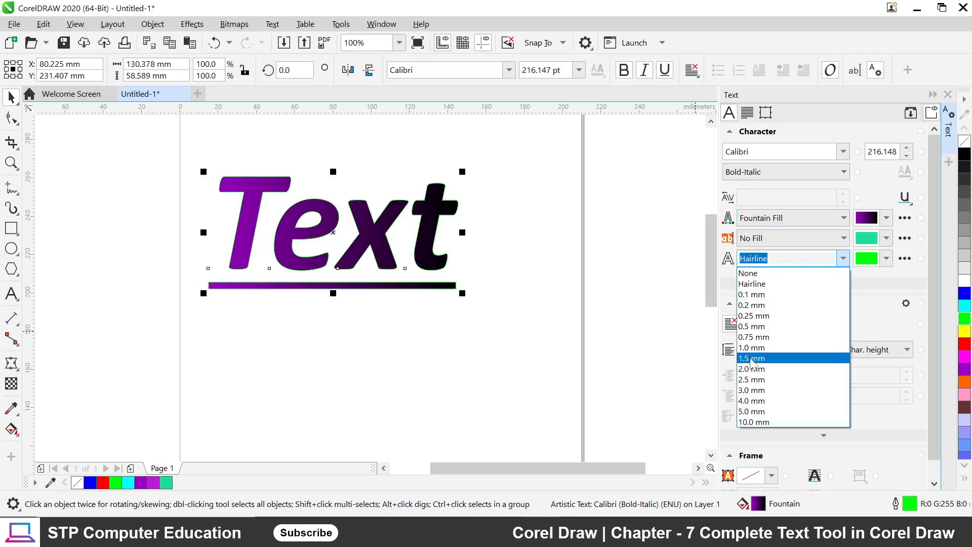
left_click(766, 306)
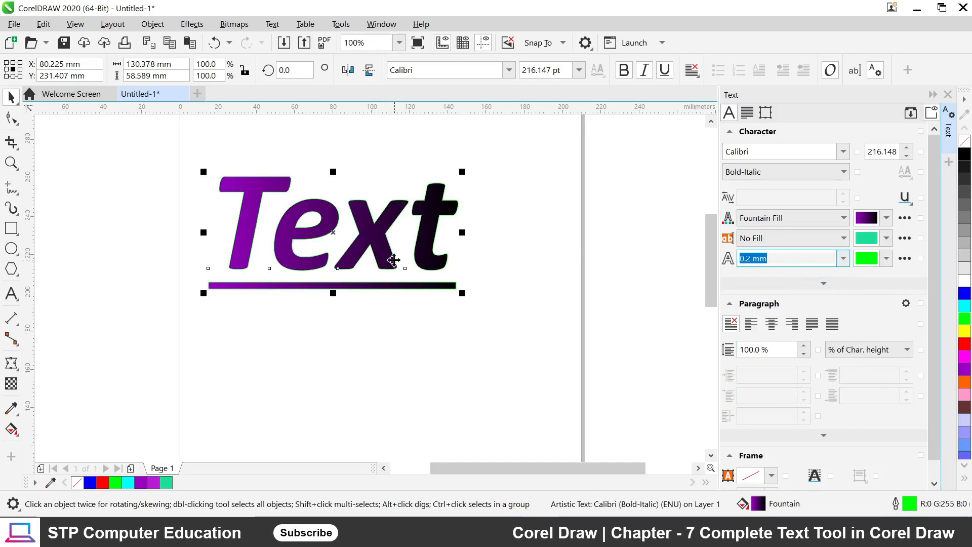
left_click(842, 260)
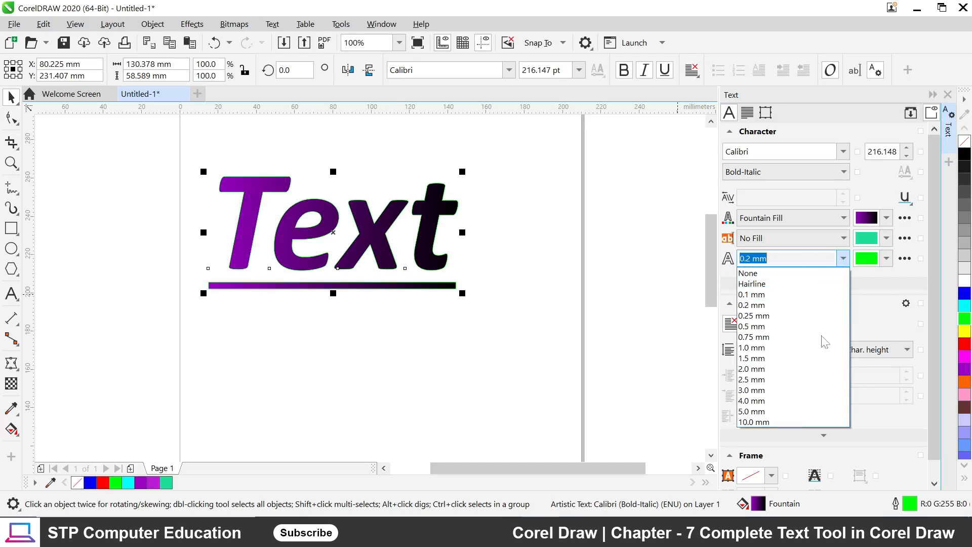
left_click(778, 390)
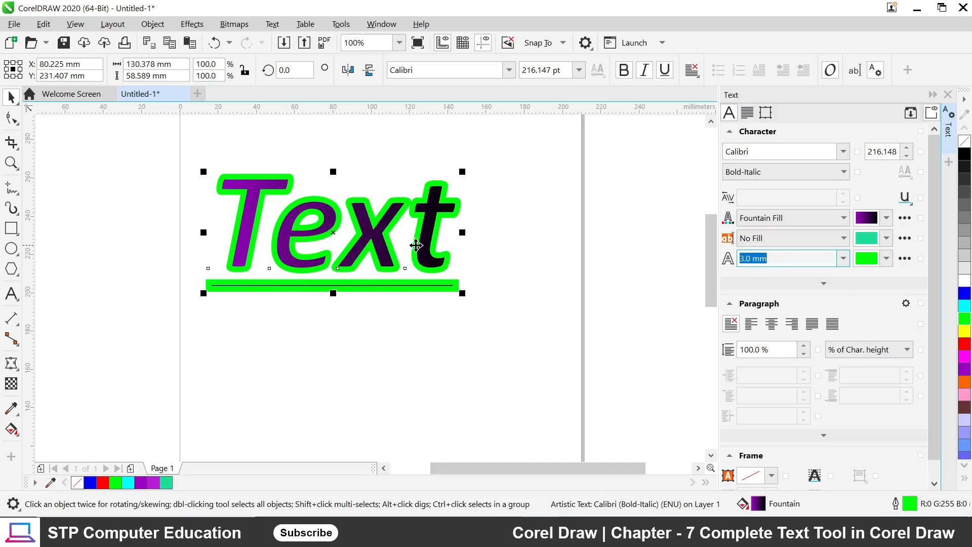
left_click(843, 258)
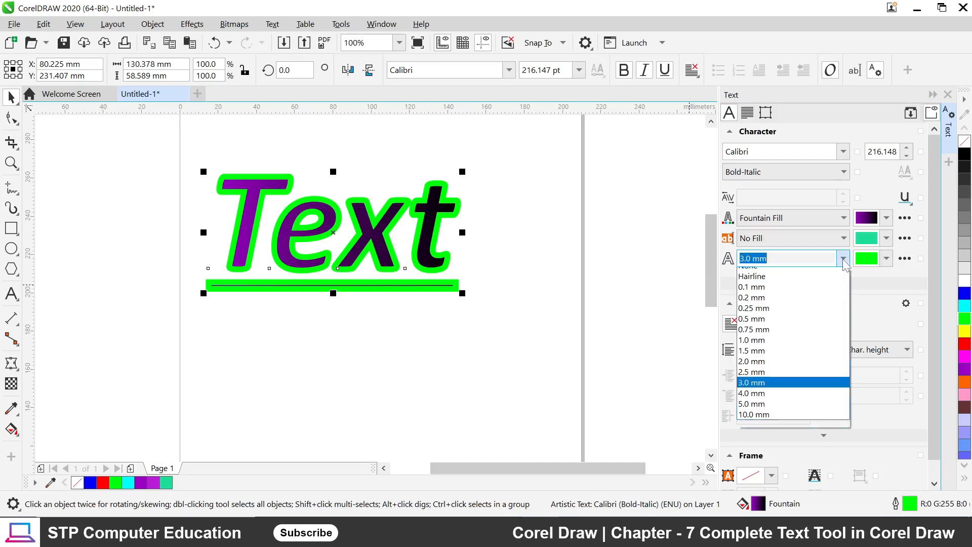
left_click(904, 268)
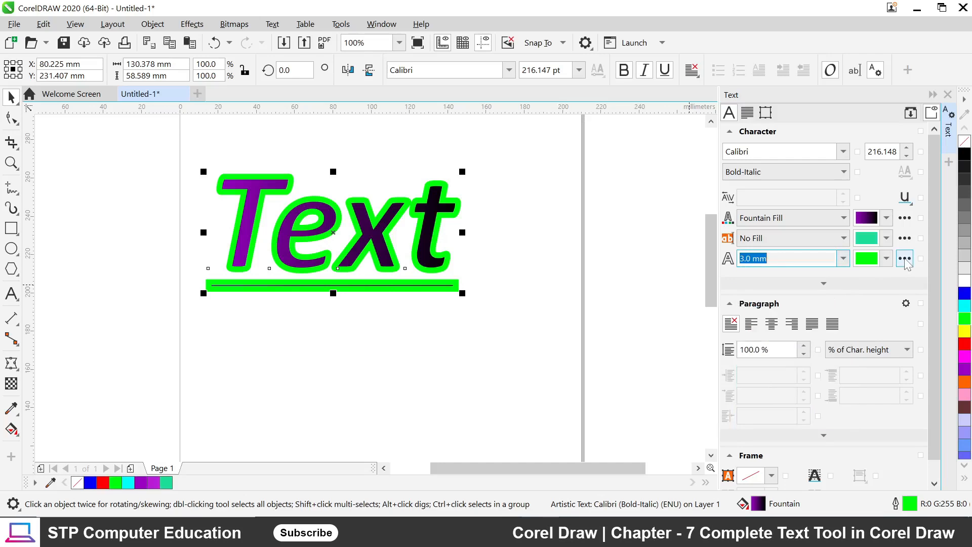
Try a blue character outline on "Text", and settle on a black outline with a width of 1.0 mm
left_click(886, 259)
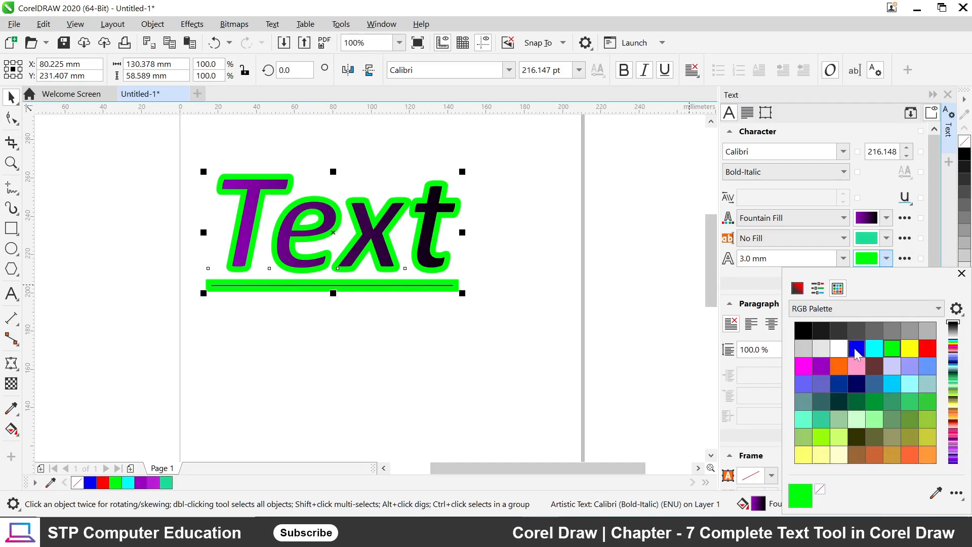
left_click(856, 348)
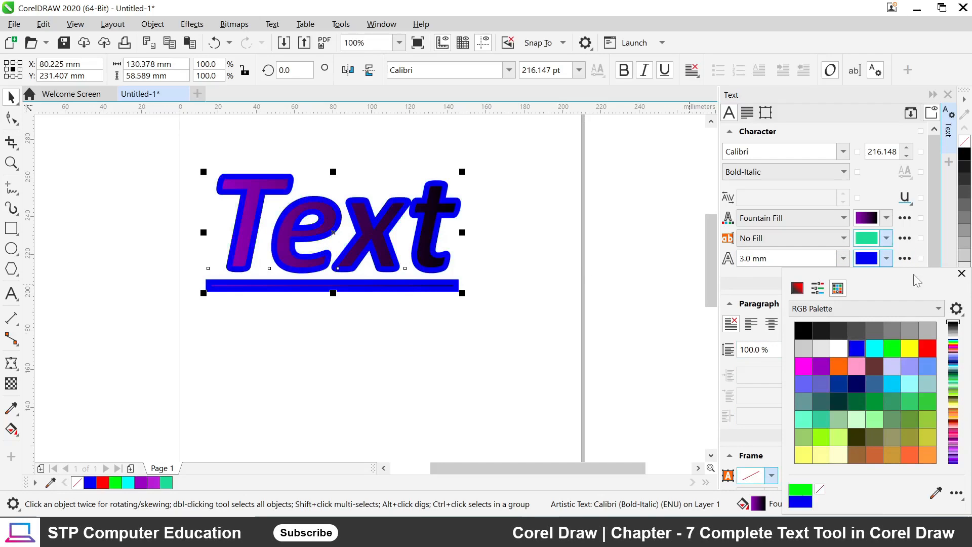
left_click(803, 330)
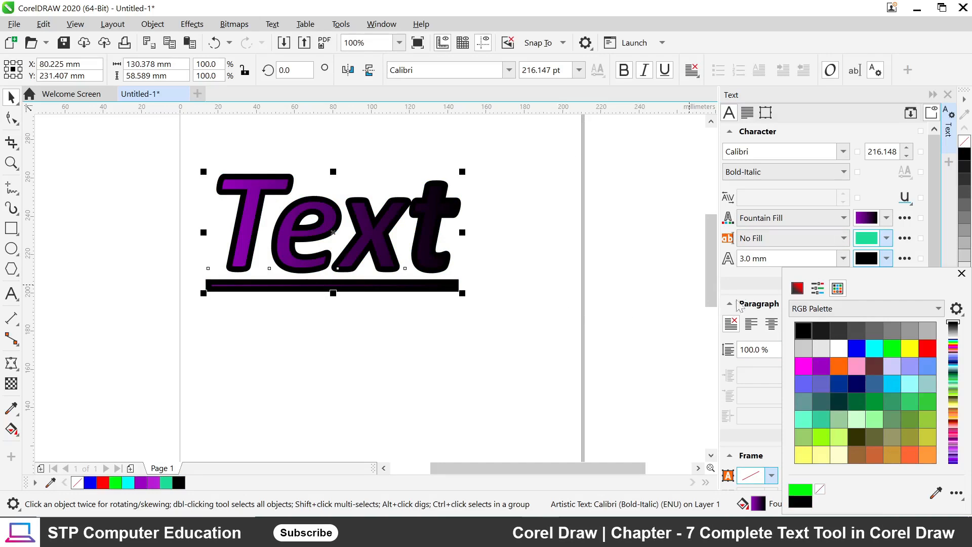
left_click(843, 258)
left_click(843, 259)
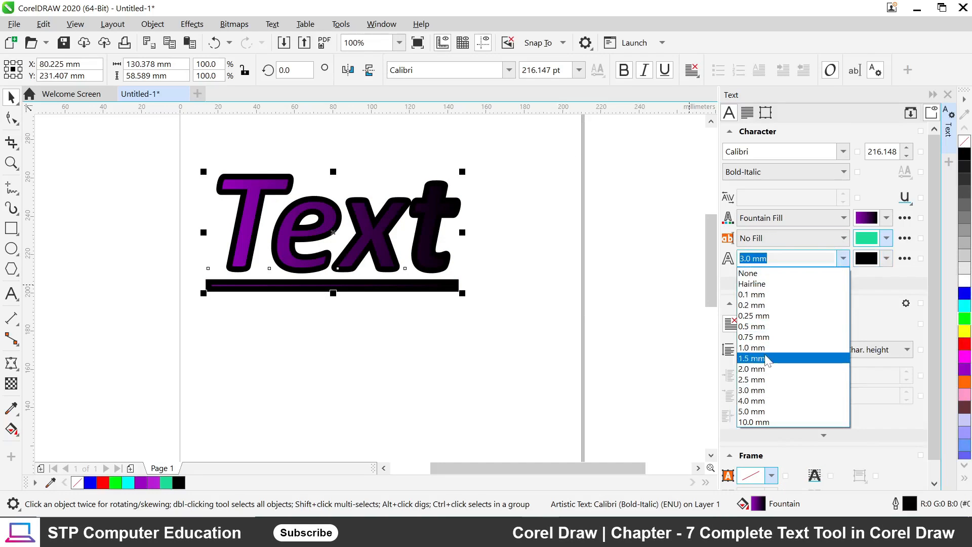
left_click(753, 347)
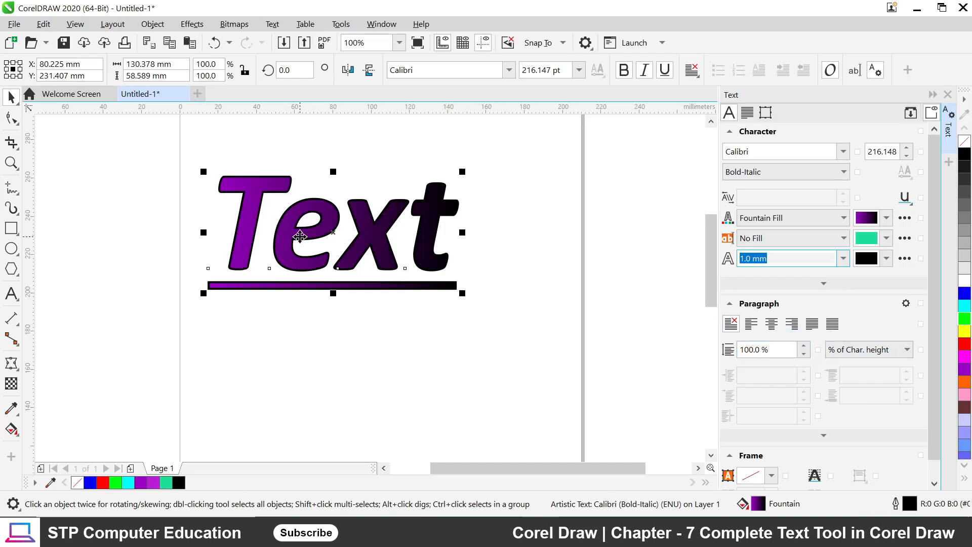
Try a red (#D61515) frame background behind the word "Text", and remove the background color again
scroll(855, 319, "down", 1)
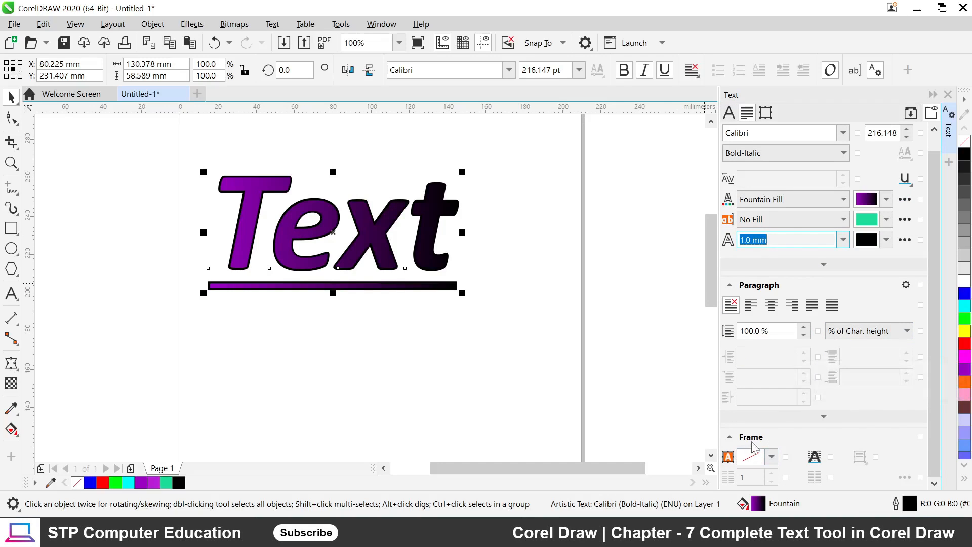
scroll(755, 448, "up", 1)
scroll(767, 465, "down", 1)
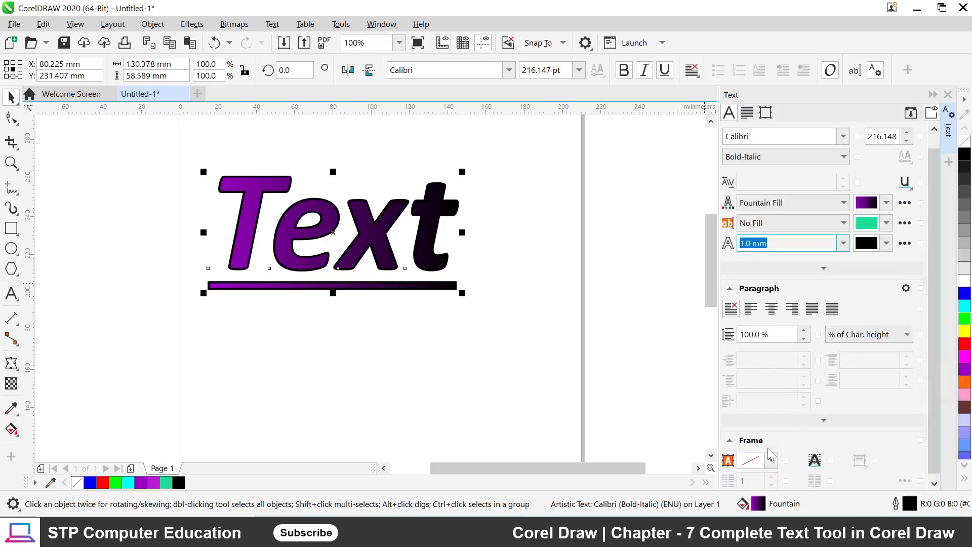
left_click(771, 457)
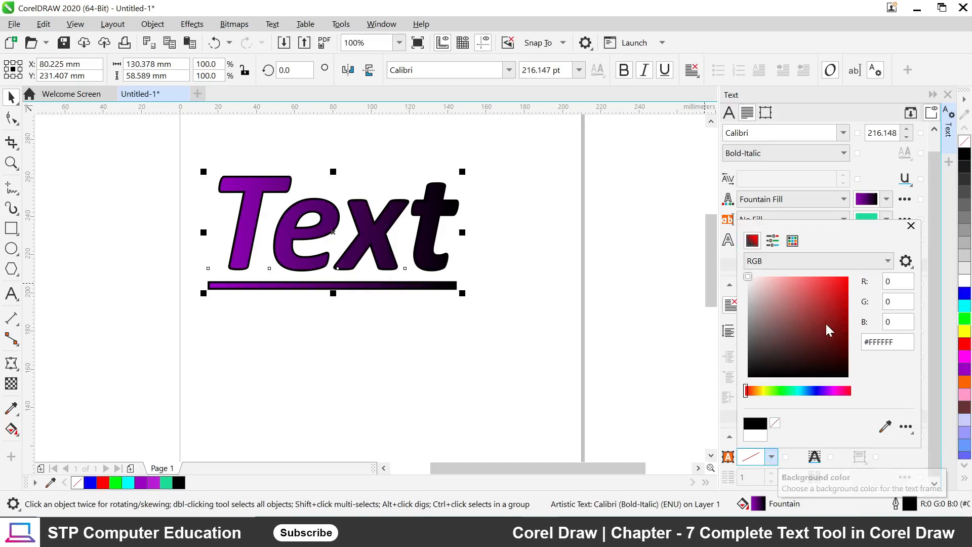
left_click(838, 293)
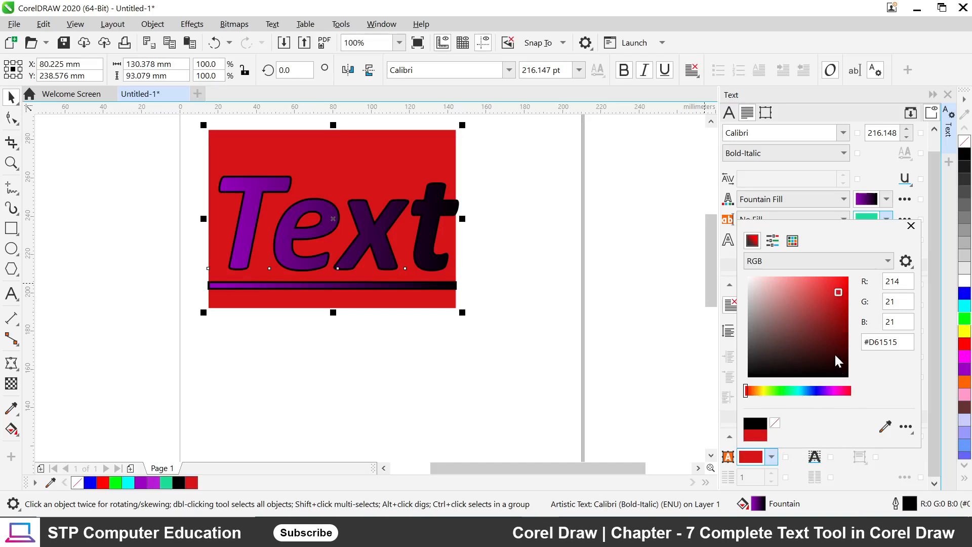
left_click(848, 463)
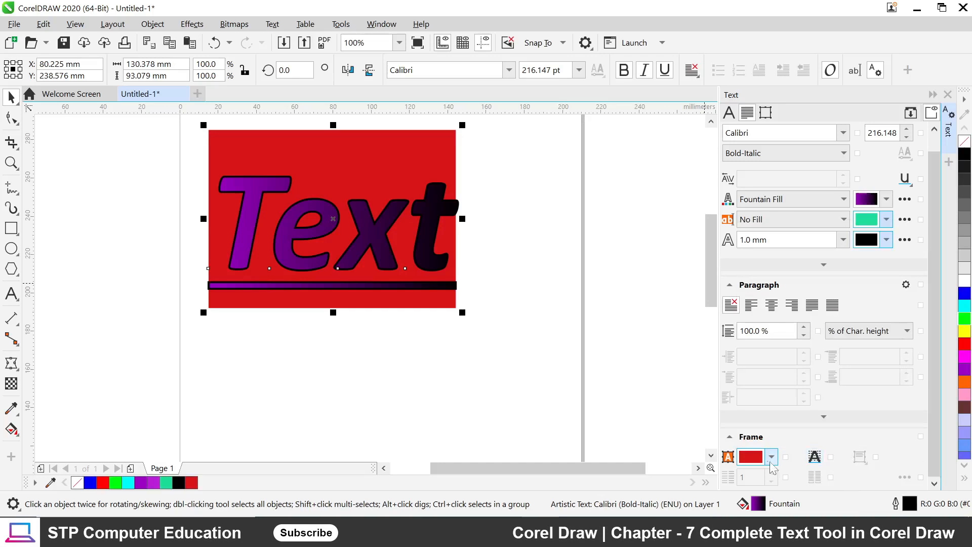
left_click(771, 458)
left_click(775, 424)
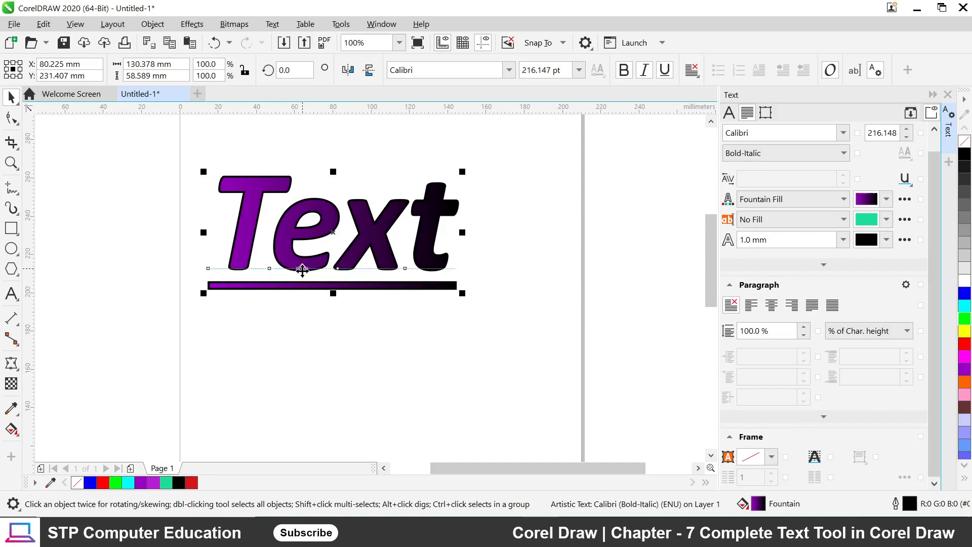
Delete the word "Text" and undo the deletion
left_click(332, 230)
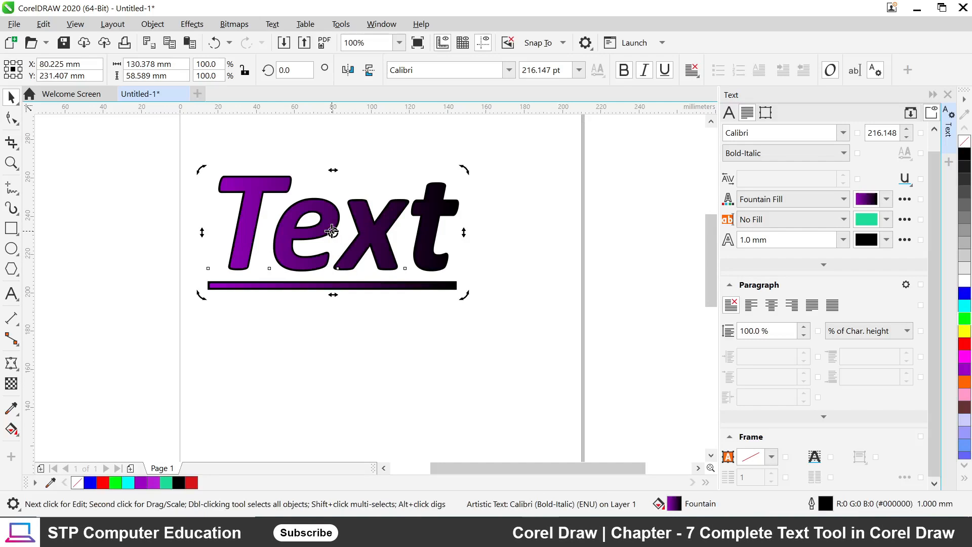
key("Delete")
key("ctrl+z")
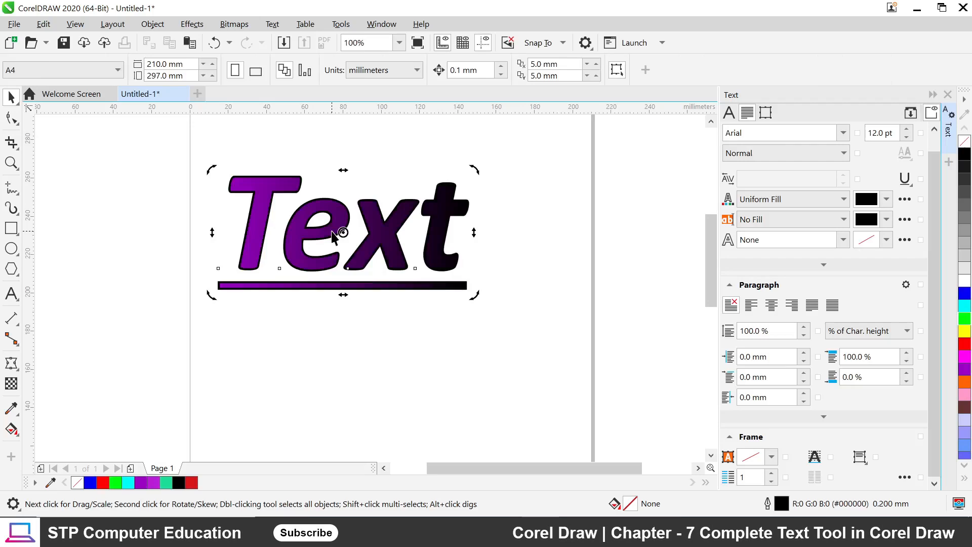
Move the word "Text" to the upper middle of the page and deselect it
scroll(430, 296, "down", 5)
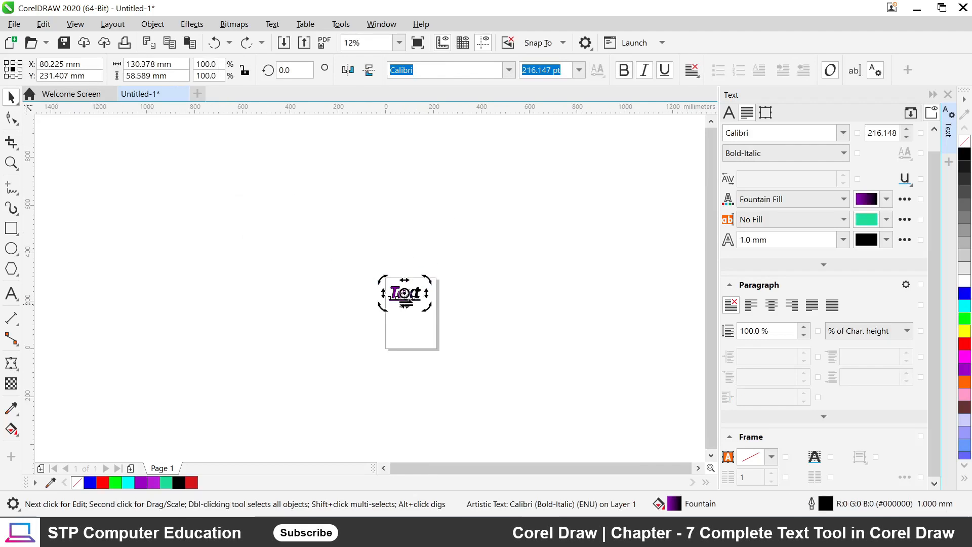
scroll(400, 312, "up", 5)
left_click_drag(375, 262, 410, 231)
left_click(601, 254)
scroll(471, 212, "down", 3)
scroll(458, 256, "up", 1)
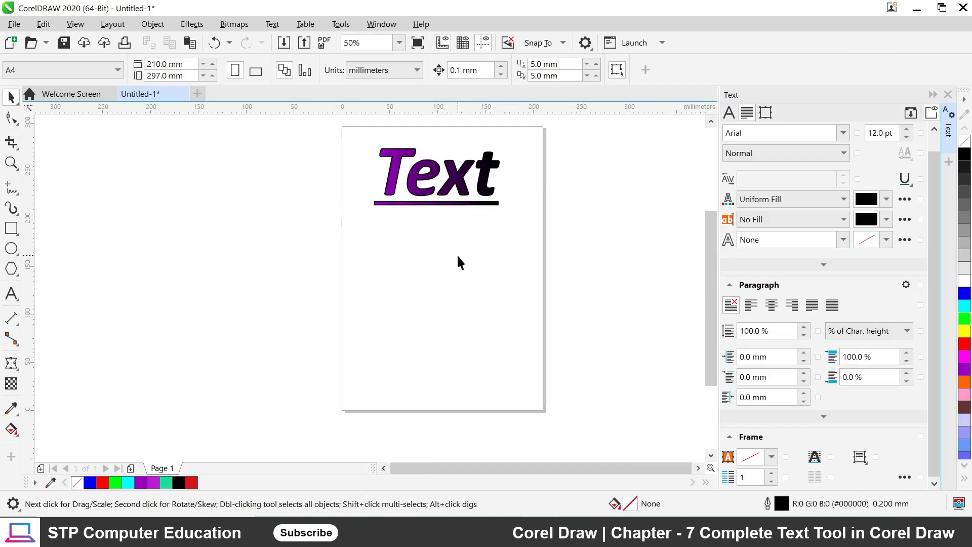
Draw a paragraph text frame about 183 x 112 mm below the word "Text" and paste the Lorem Ipsum paragraph into it
left_click(12, 293)
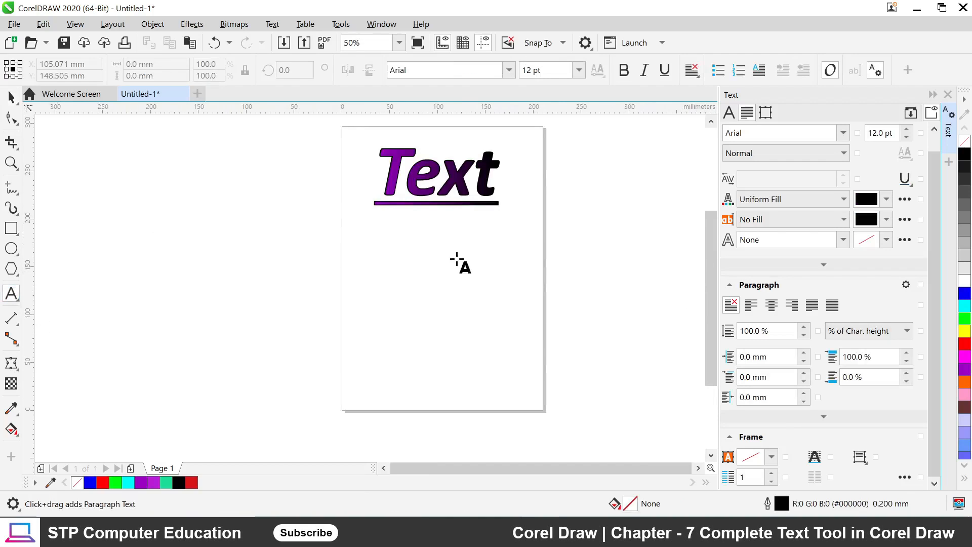
left_click_drag(358, 237, 534, 344)
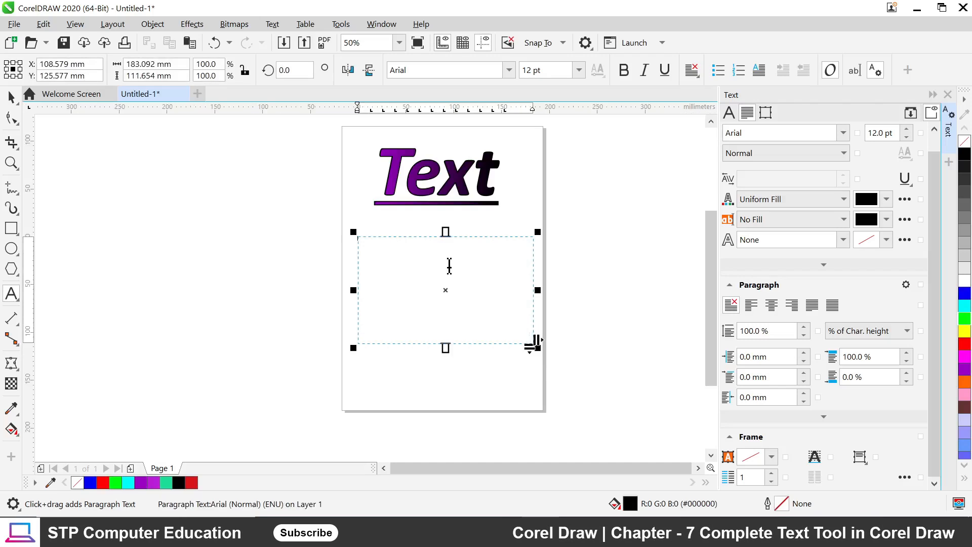
key("ctrl+v")
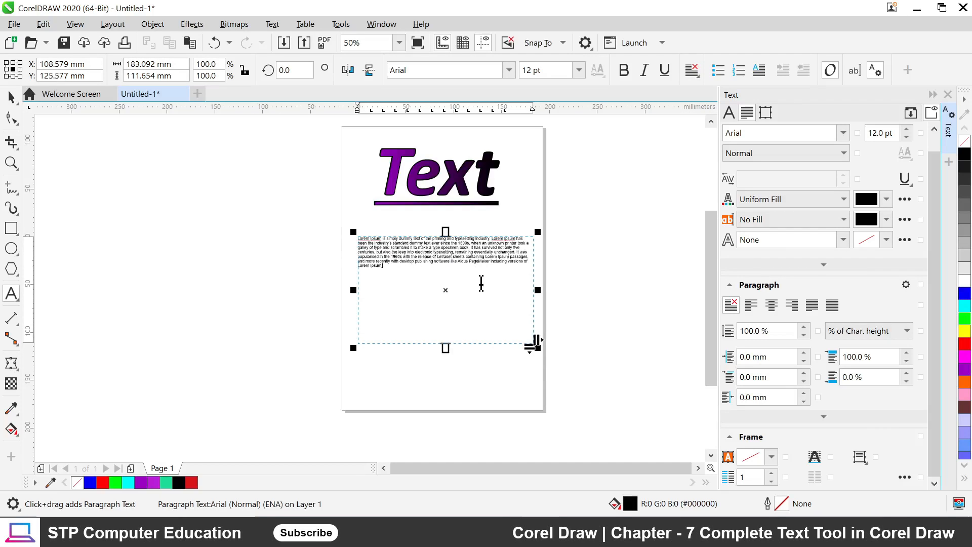
Try to change the paragraph's font to Cooper Black without selecting its text
scroll(481, 280, "up", 2)
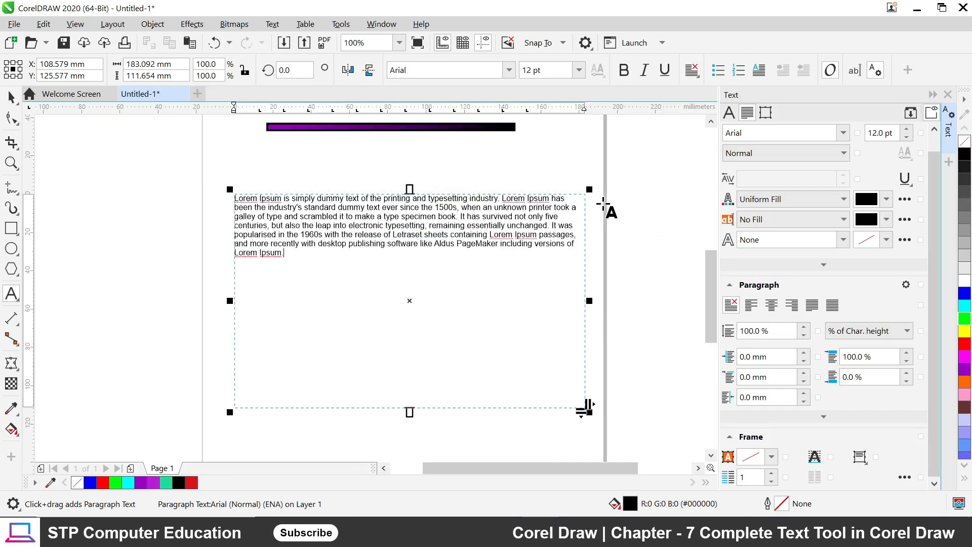
left_click(843, 134)
left_click(806, 196)
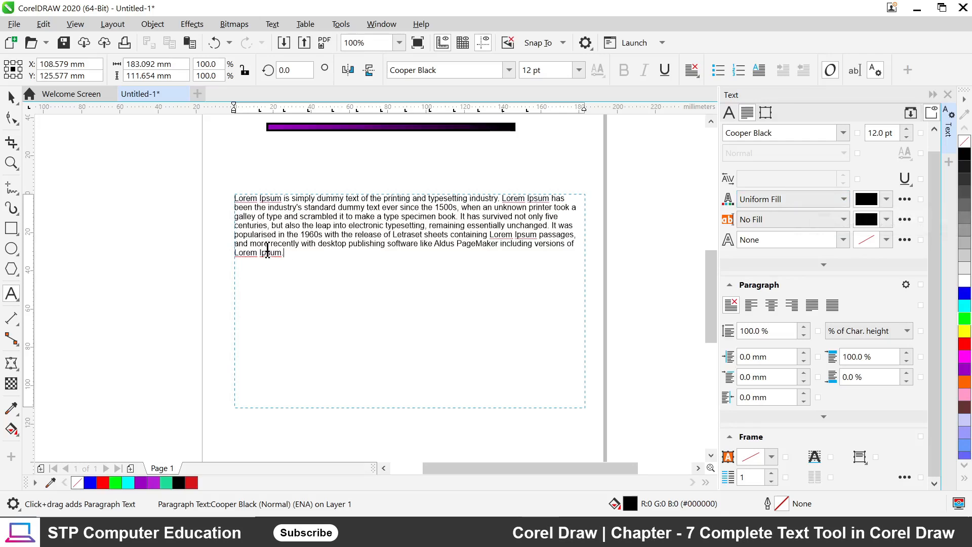
Select the whole Lorem Ipsum paragraph, set its font to Baskerville Old Face and increase the size to 22 pt
left_click_drag(284, 254, 235, 199)
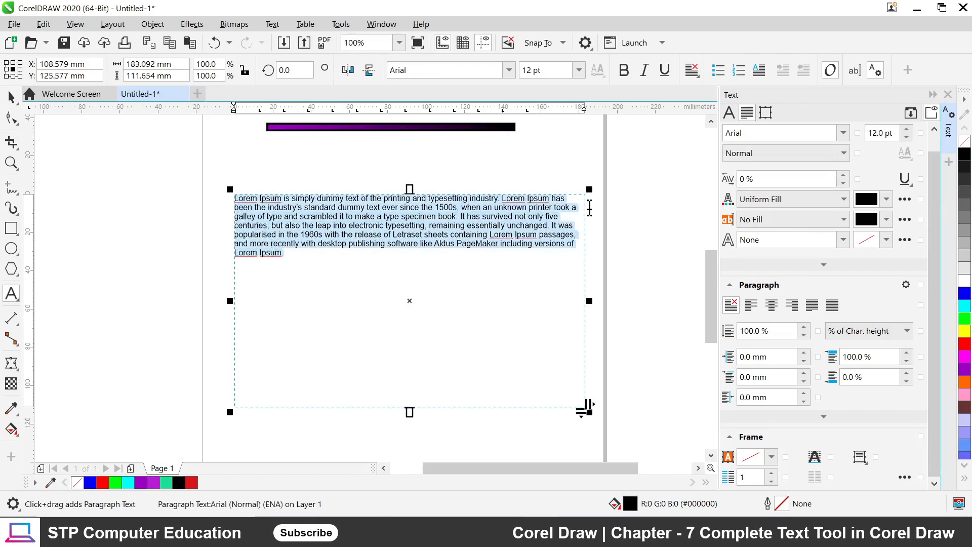
left_click(843, 133)
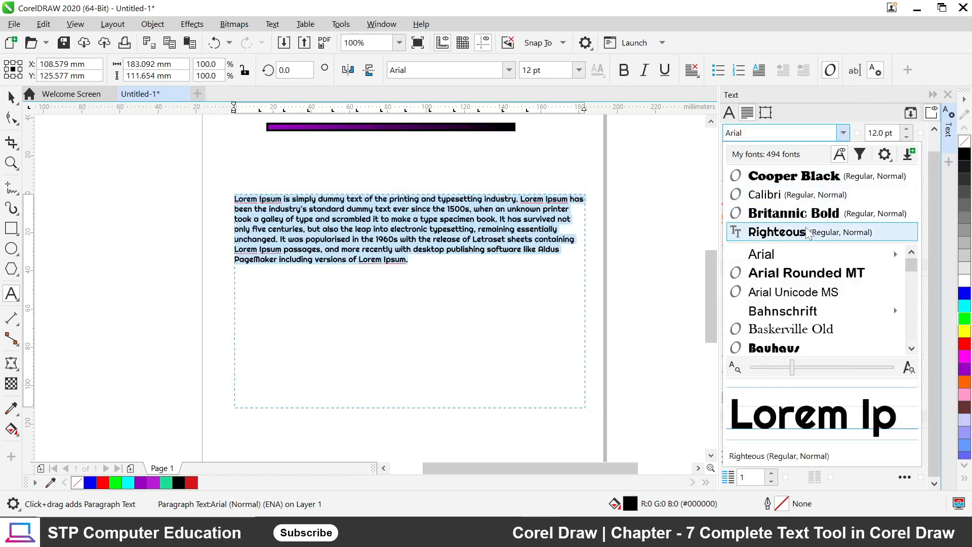
mouse_move(801, 260)
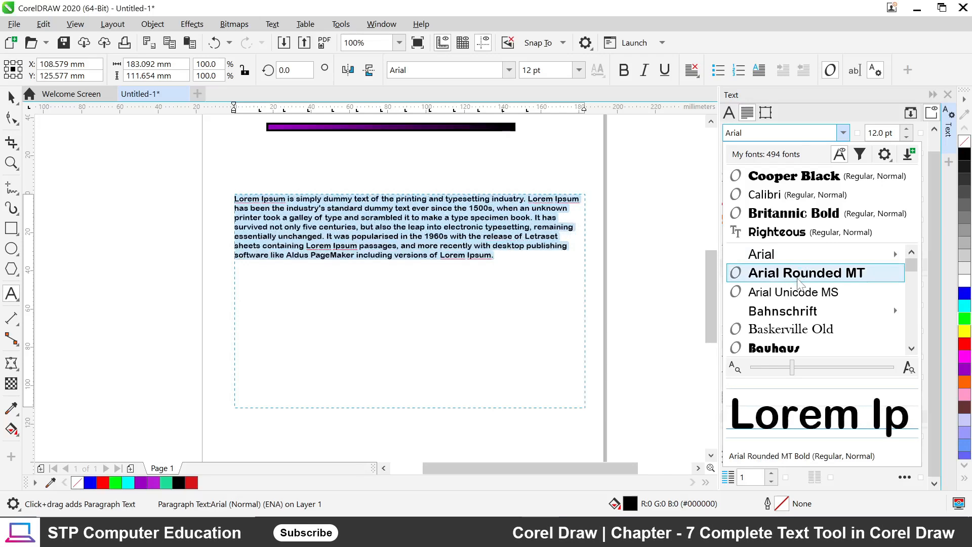
left_click(784, 329)
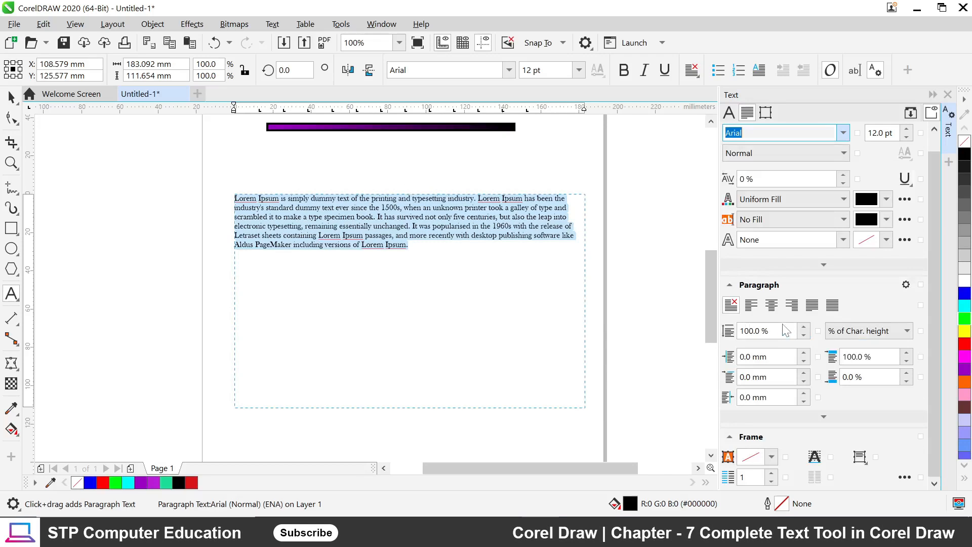
left_click(907, 129)
left_click(908, 130)
left_click(908, 130)
left_click(907, 129)
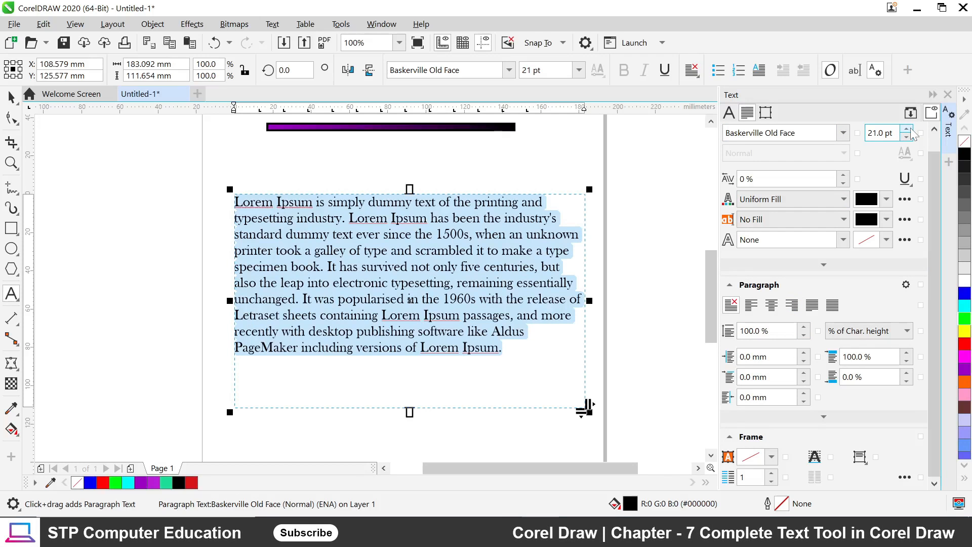
left_click(907, 129)
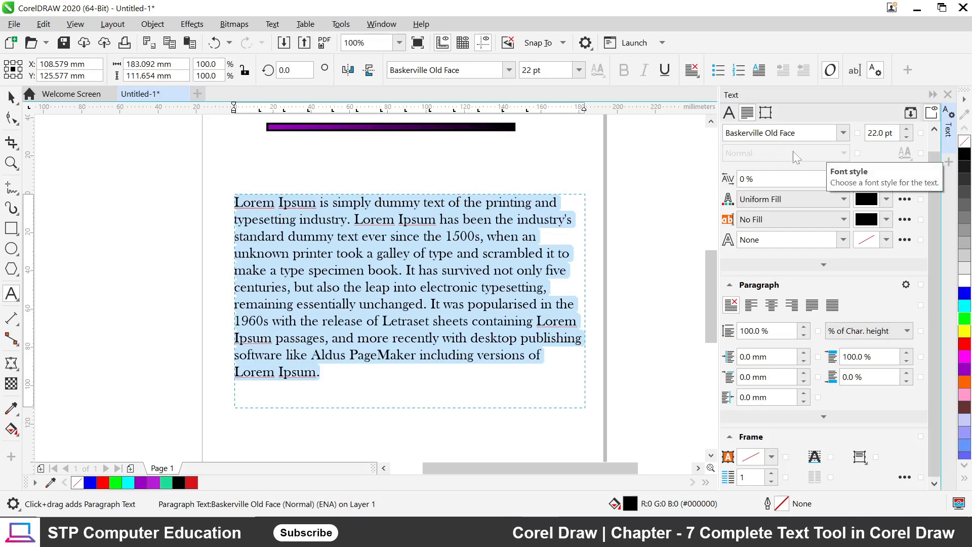
Change the selected paragraph's font to Calibri with the Bold-Italic style
left_click(845, 132)
left_click(802, 214)
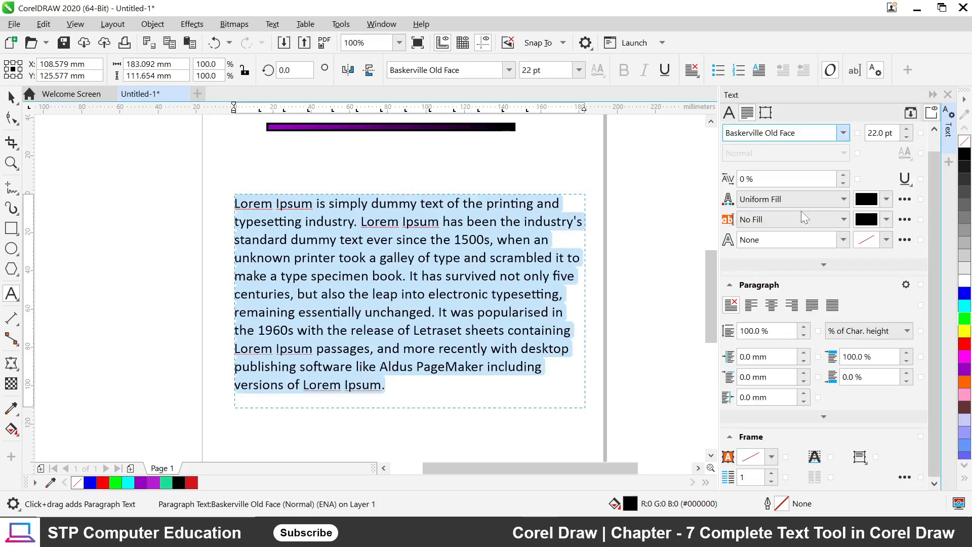
left_click(822, 153)
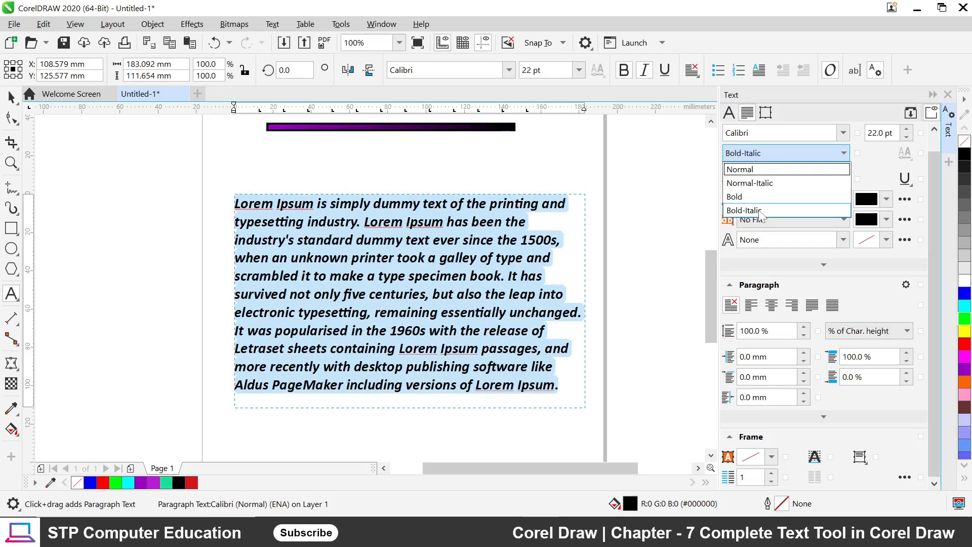
left_click(761, 212)
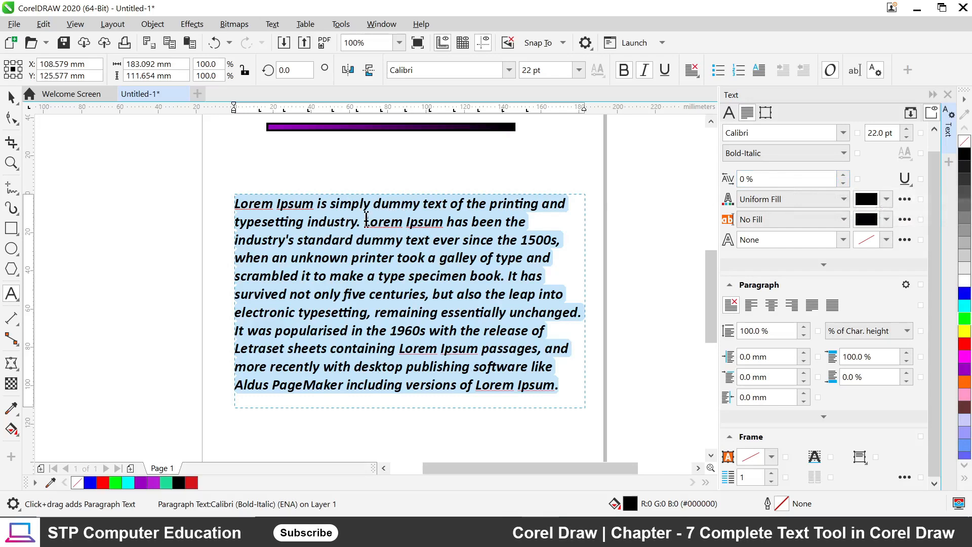
Try widening the selected paragraph's range kerning to 95%, and bring it back to 0%
left_click(843, 175)
left_click(843, 175)
left_click(844, 175)
left_click(843, 175)
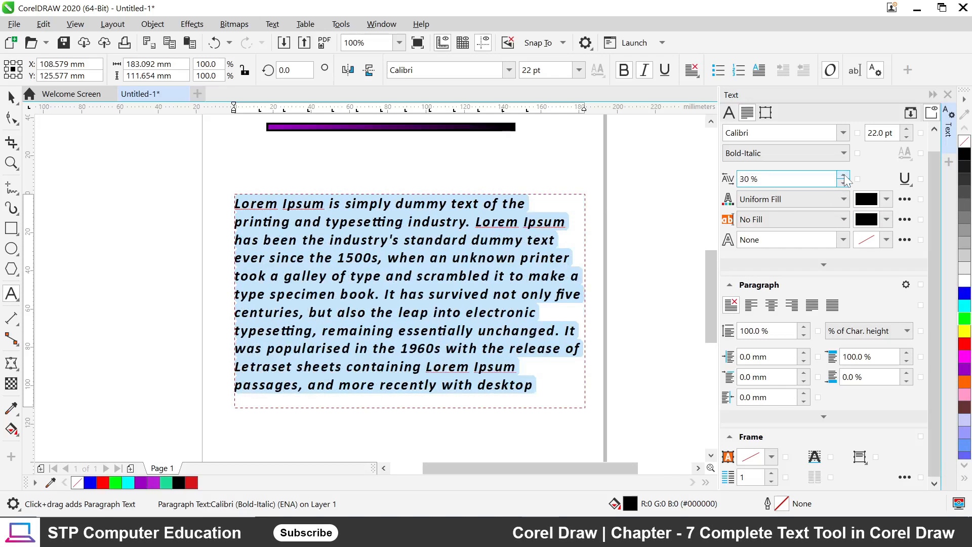
left_click(844, 175)
left_click(843, 175)
left_click(843, 175)
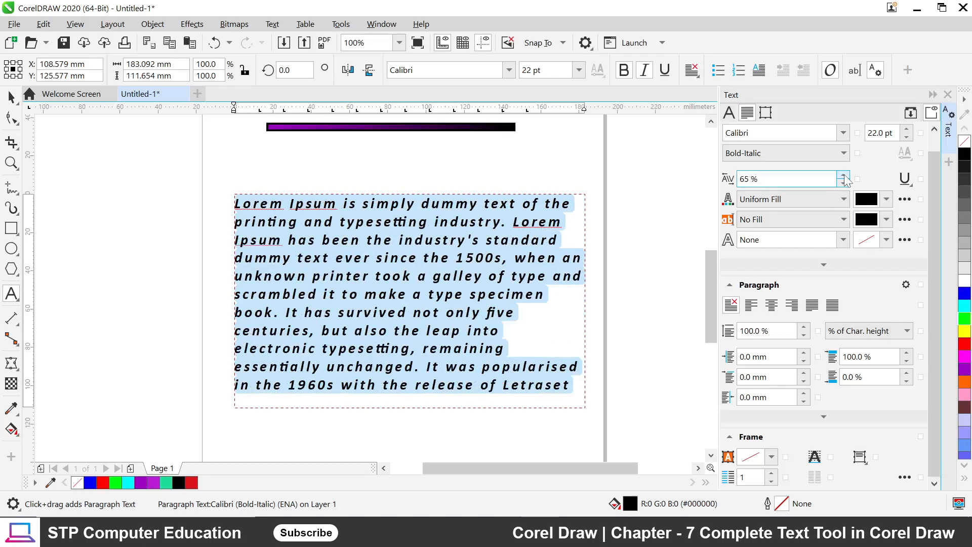
left_click(844, 175)
left_click(844, 175)
left_click(844, 175)
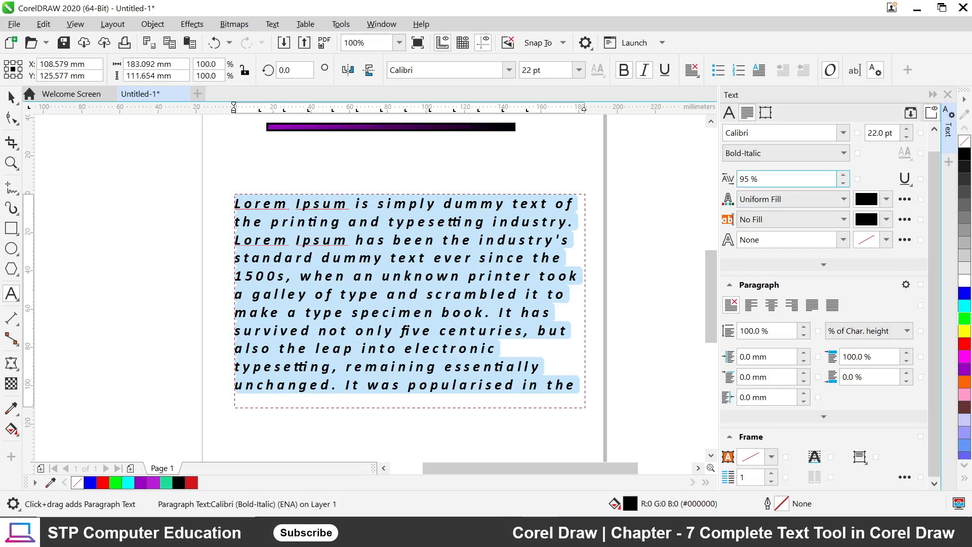
left_click(842, 184)
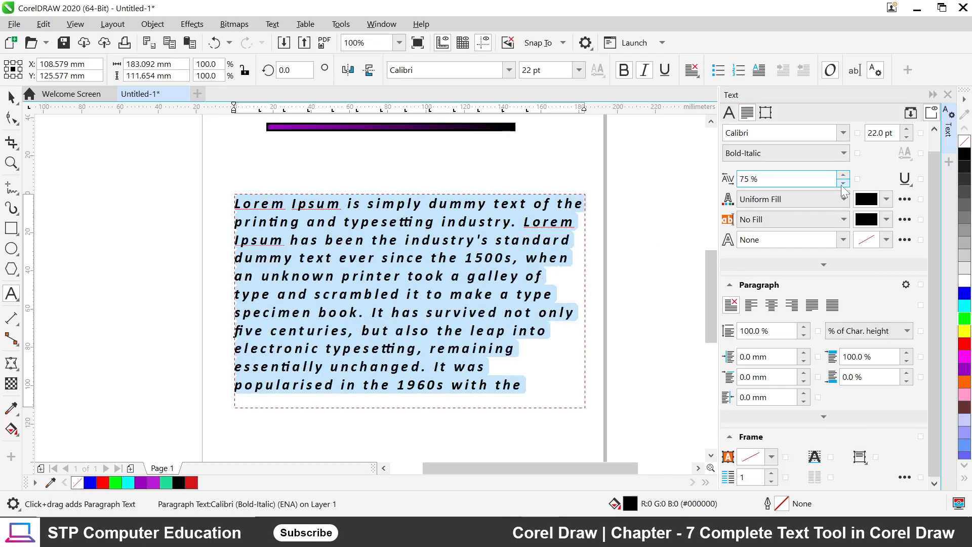
left_click_drag(843, 183, 842, 184)
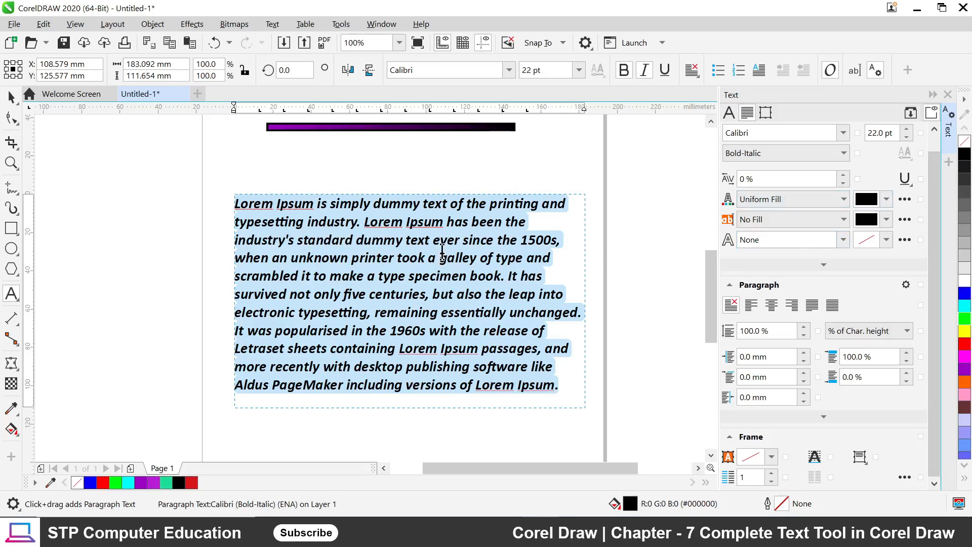
Set the selected paragraph's uniform text fill to dark purple #780994
left_click(886, 199)
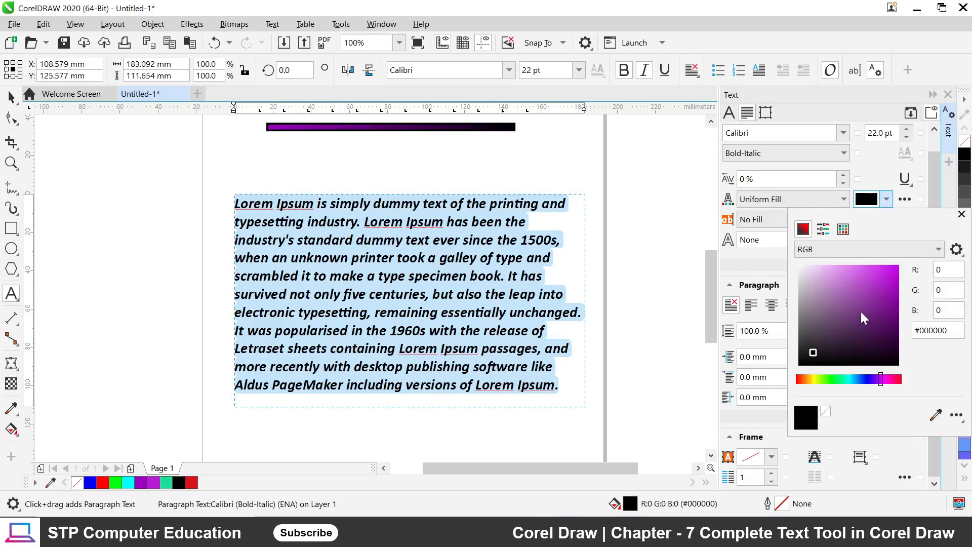
mouse_move(861, 311)
left_mouse_down()
mouse_move(891, 282)
mouse_move(892, 306)
left_mouse_up()
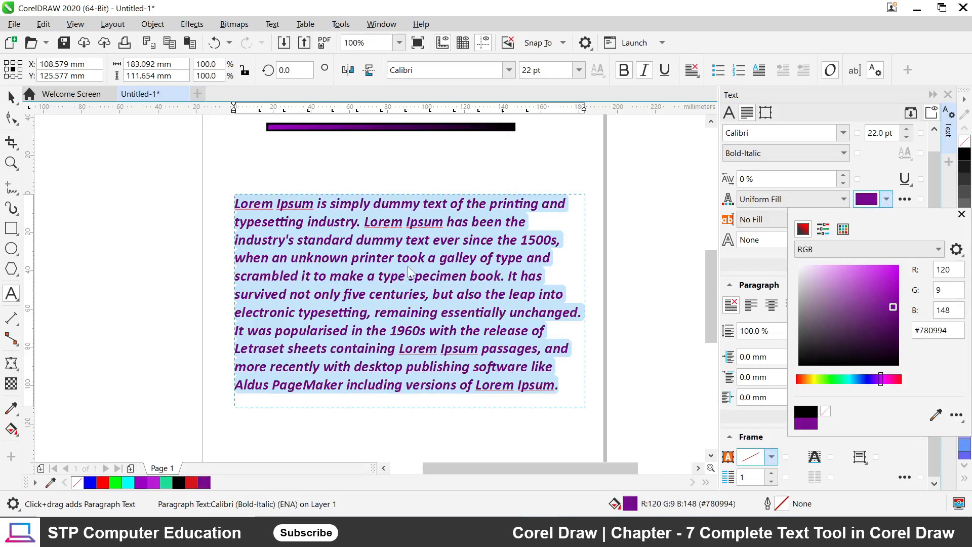
left_click(886, 199)
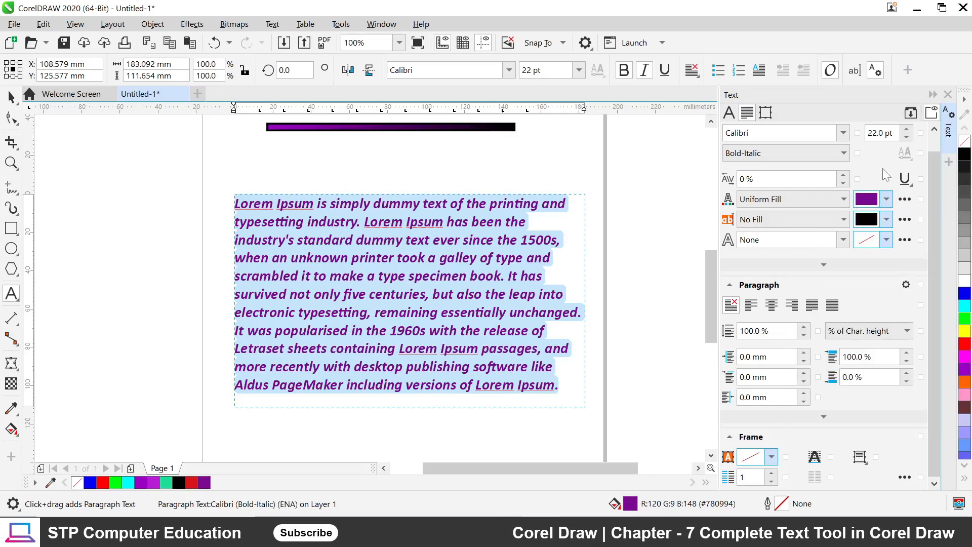
Give the selected paragraph text a black Uniform Fill background and deselect the text
left_click(862, 223)
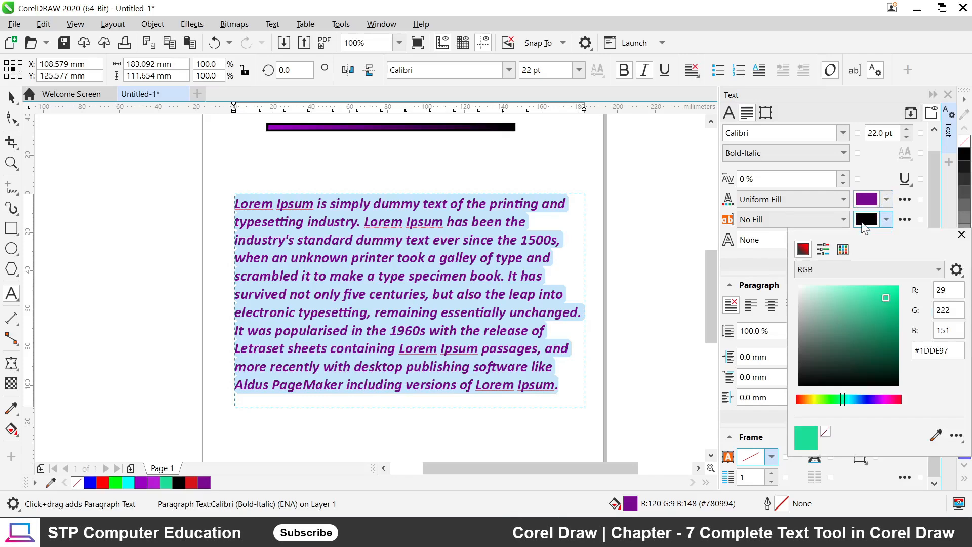
left_click(773, 219)
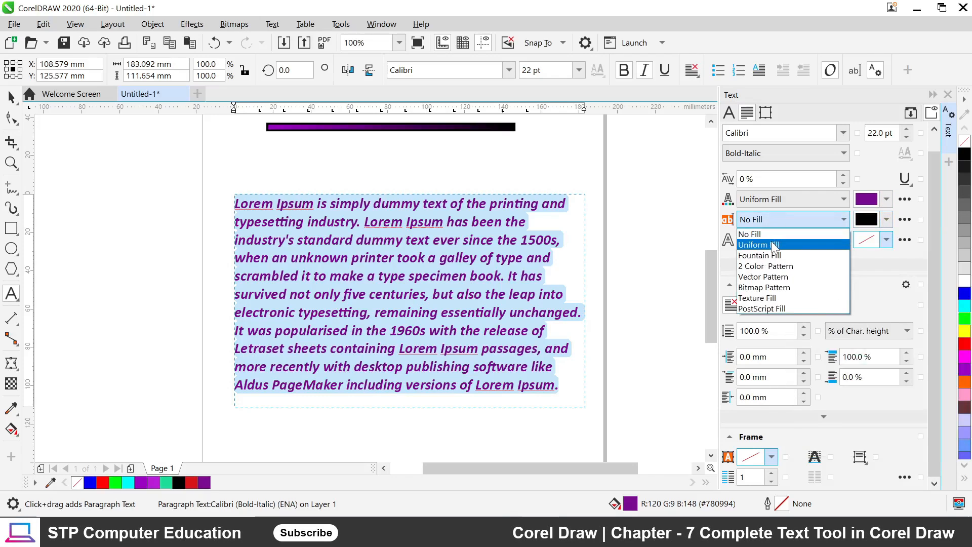
left_click(775, 242)
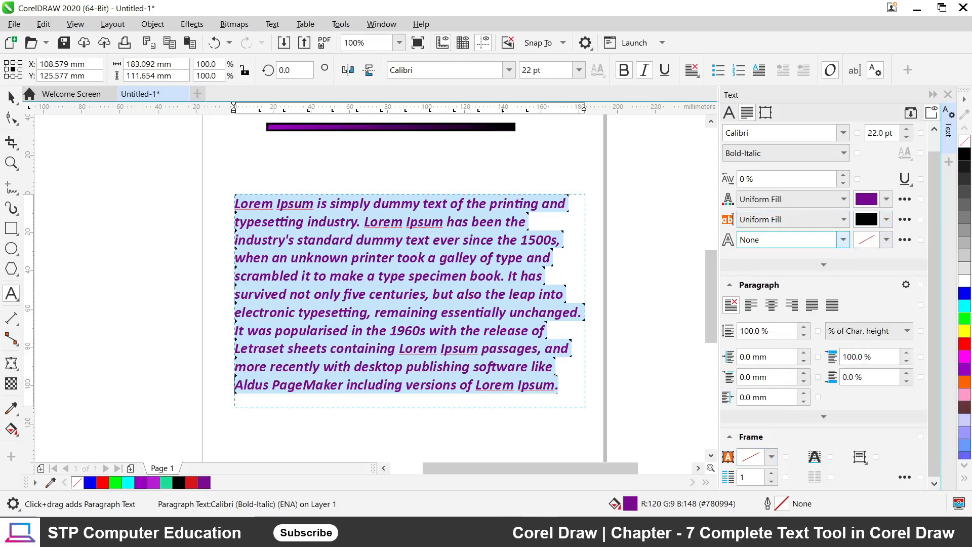
left_click(572, 251)
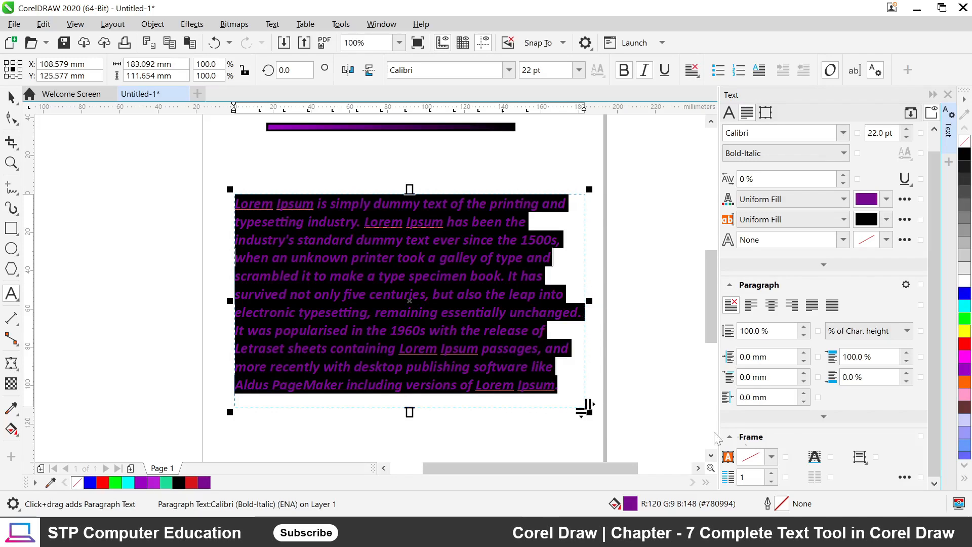
Try a red #C20404 background on the paragraph's text frame and remove that frame fill again
left_click(772, 457)
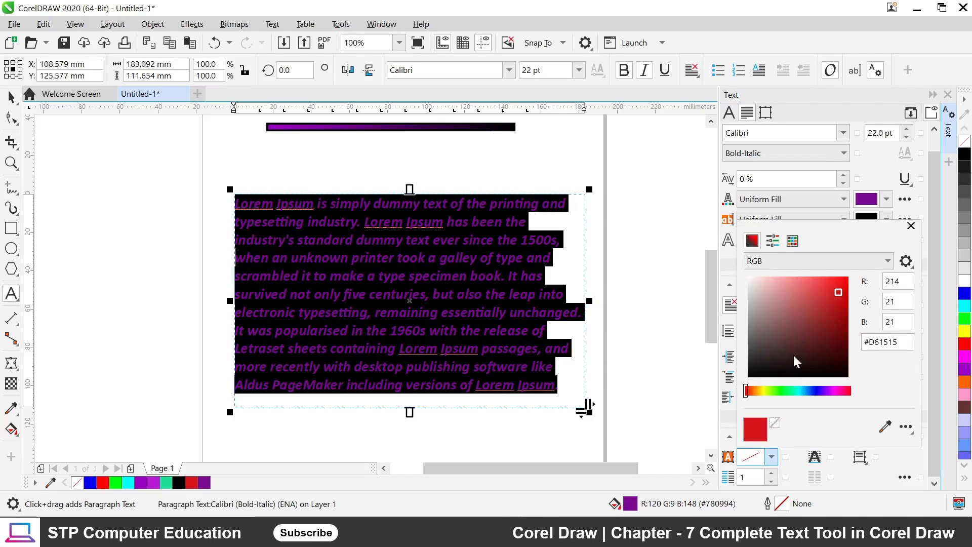
left_click_drag(794, 356, 846, 300)
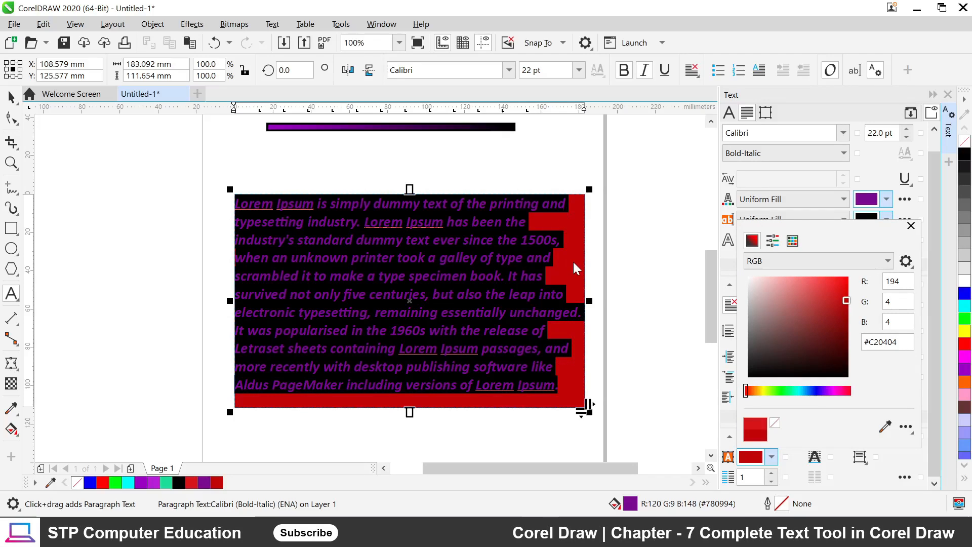
left_click(700, 355)
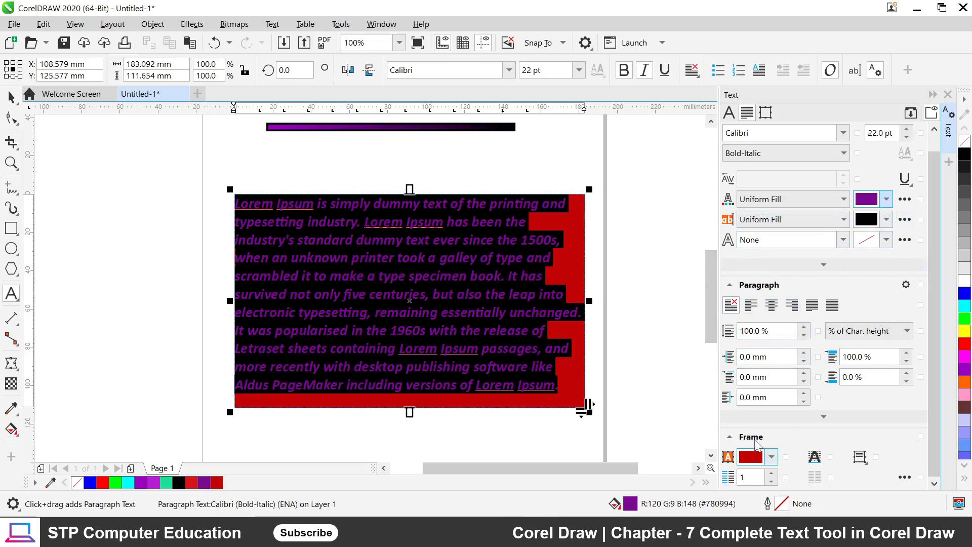
left_click(751, 457)
left_click(775, 423)
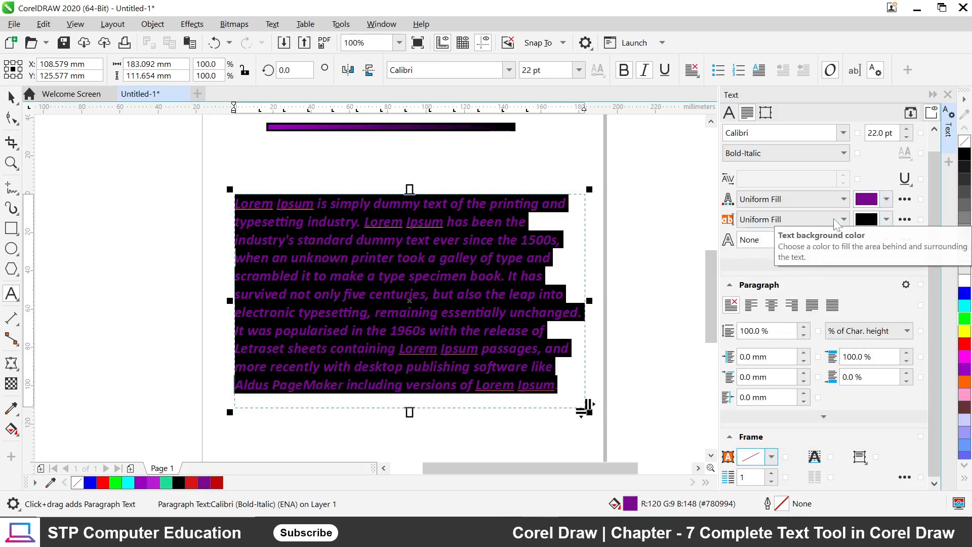
Select all the text in the paragraph frame and set its text background to No Fill
left_click(790, 219)
left_click(755, 233)
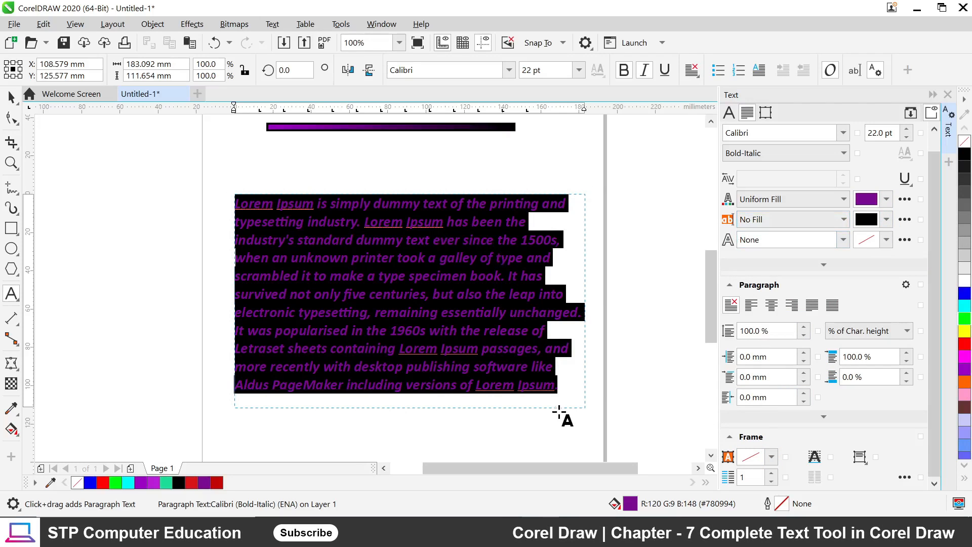
left_click_drag(559, 386, 236, 210)
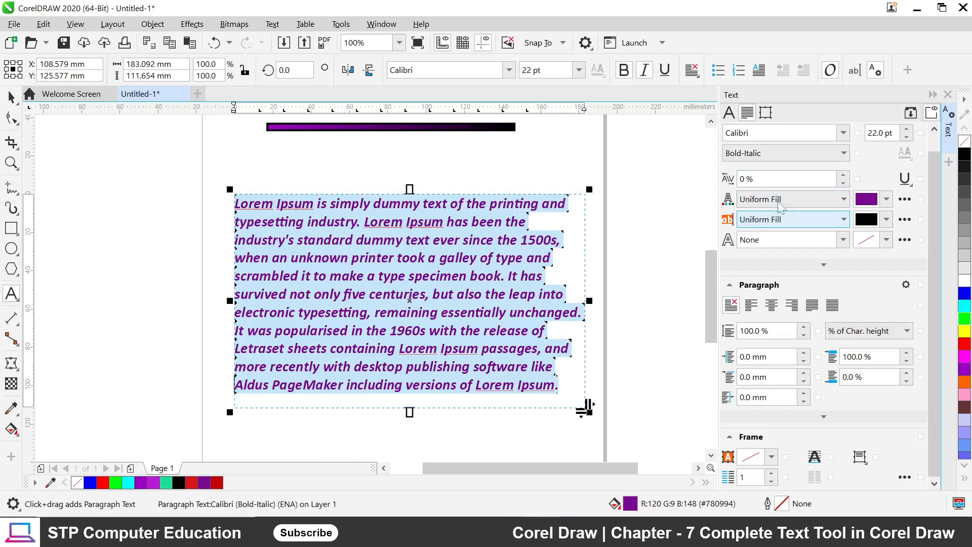
left_click(798, 219)
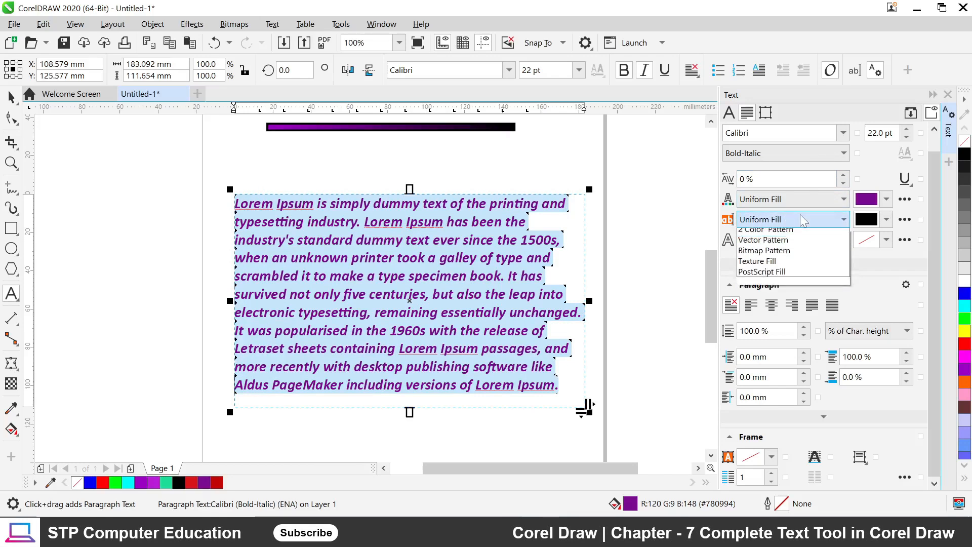
left_click(760, 230)
left_click(563, 377)
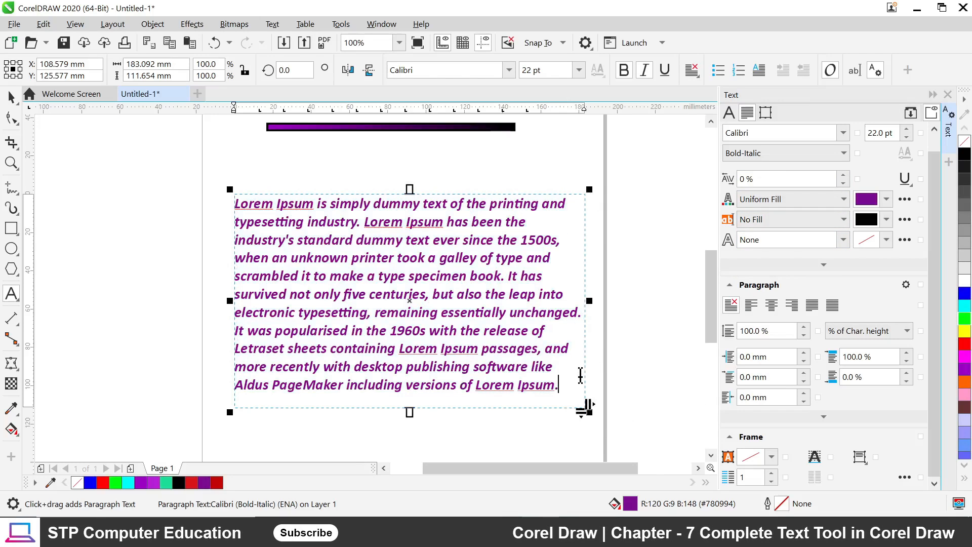
Select the whole paragraph frame with the Pick tool and set its text fill to purple #9B31B5
left_click_drag(566, 388, 236, 202)
left_click(432, 276)
left_click(11, 96)
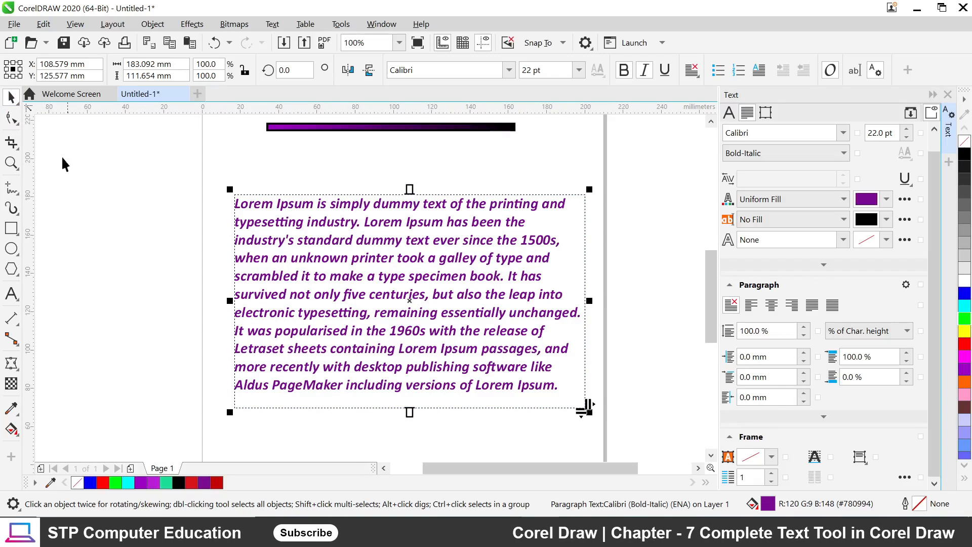
left_click(412, 244)
left_click(381, 265)
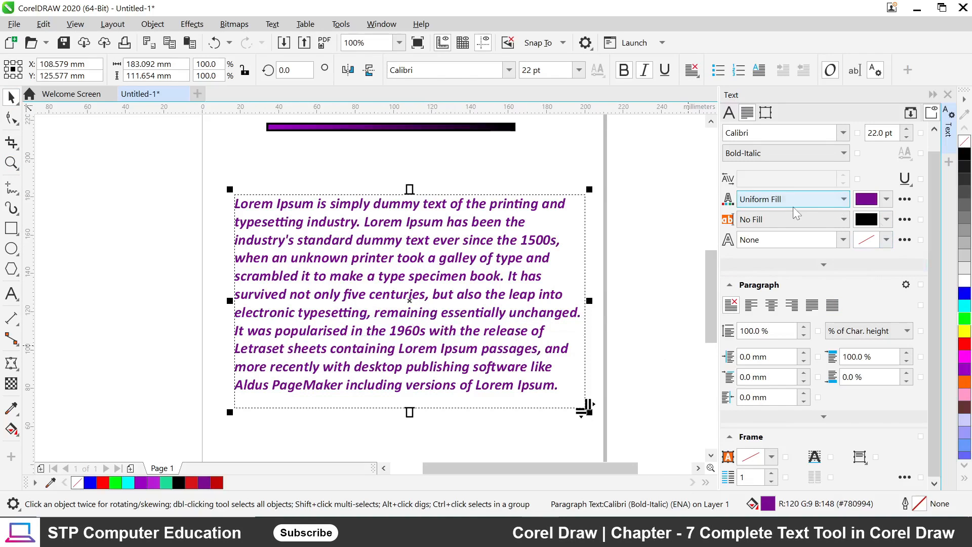
left_click(867, 199)
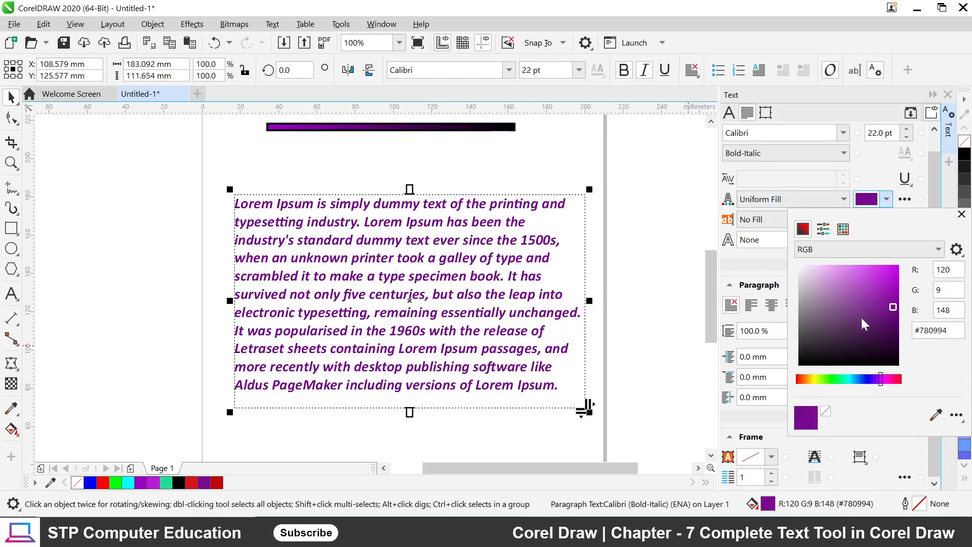
mouse_move(863, 323)
left_mouse_down()
mouse_move(835, 339)
mouse_move(871, 293)
left_mouse_up()
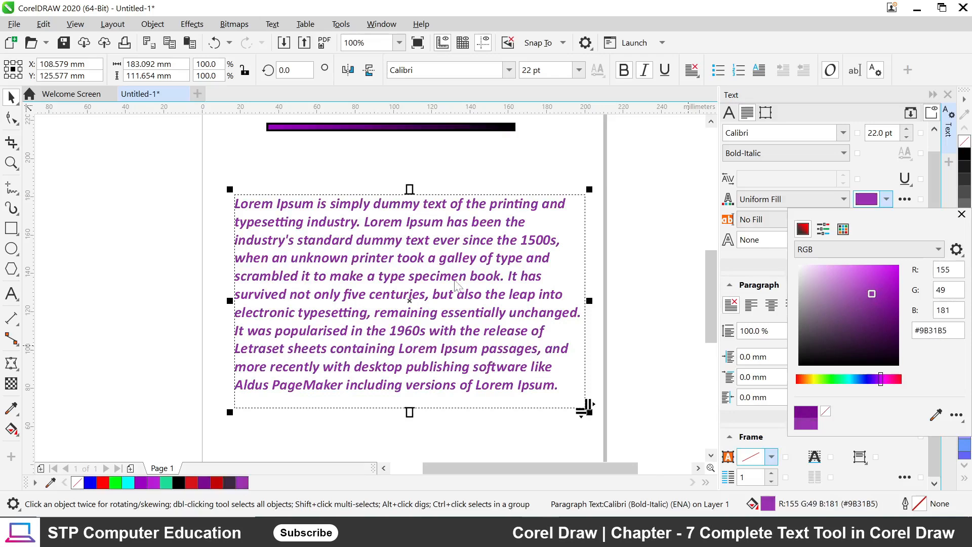
left_click(496, 169)
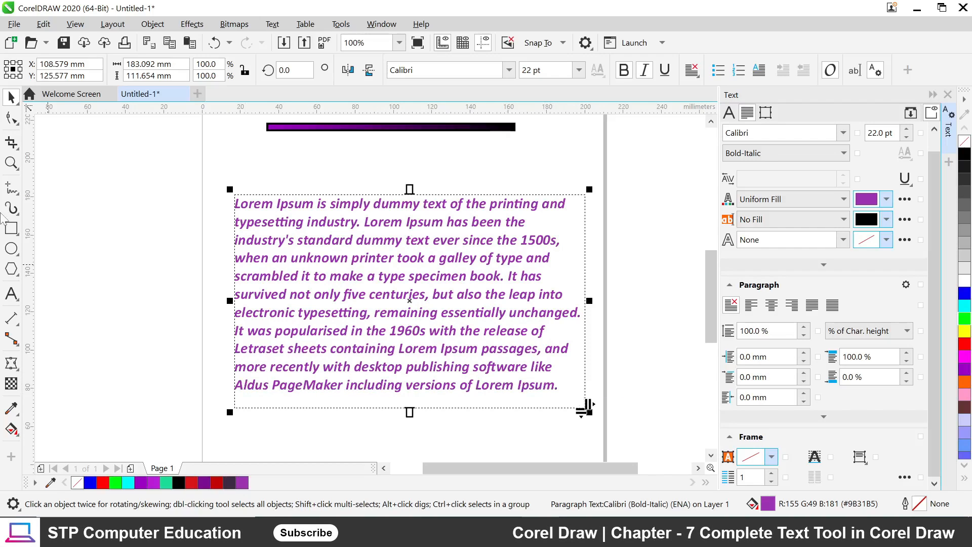
Select only the last line, "Aldus PageMaker including versions of Lorem Ipsum.", and set its text fill to red #F5003D
left_click(11, 293)
left_click_drag(558, 385, 234, 384)
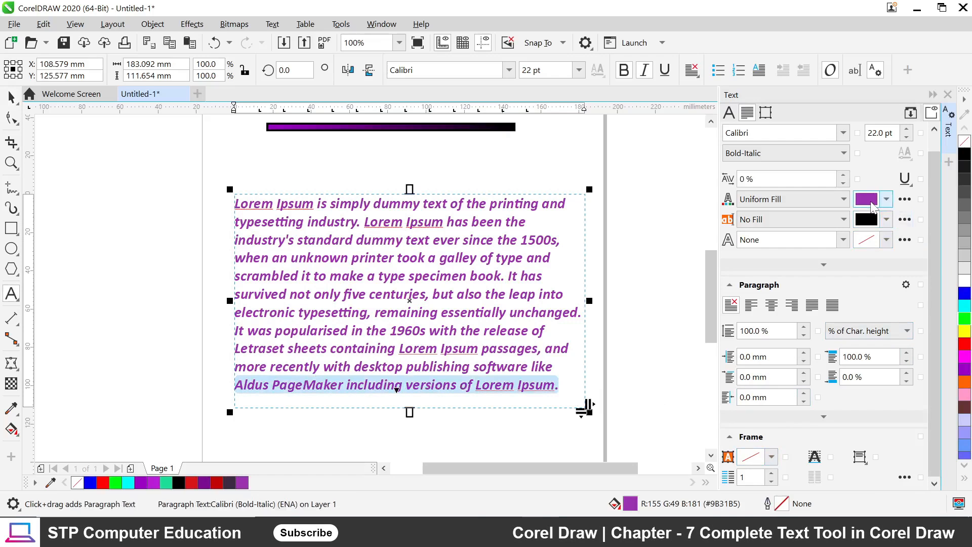
left_click(886, 199)
left_click_drag(882, 383, 900, 380)
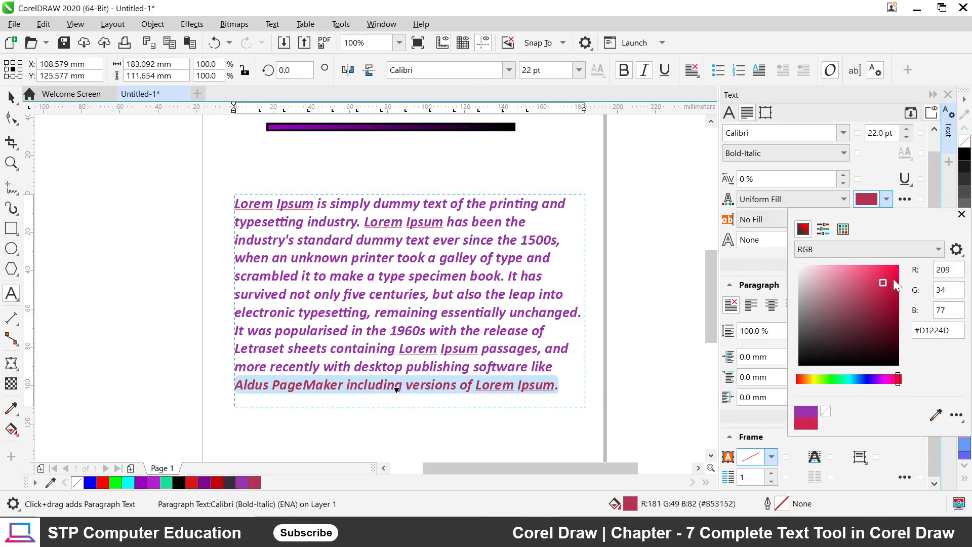
left_click_drag(886, 280, 899, 268)
left_click(679, 328)
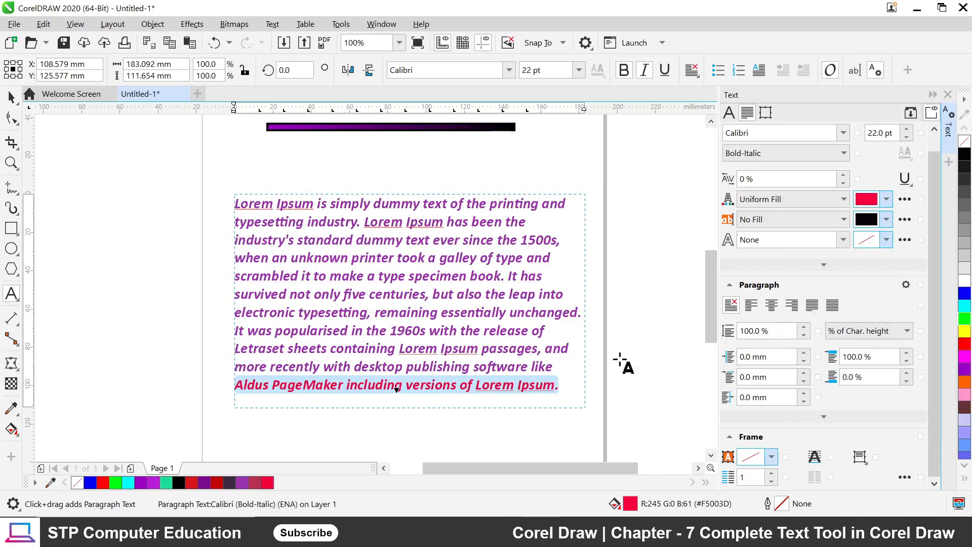
left_click(495, 386)
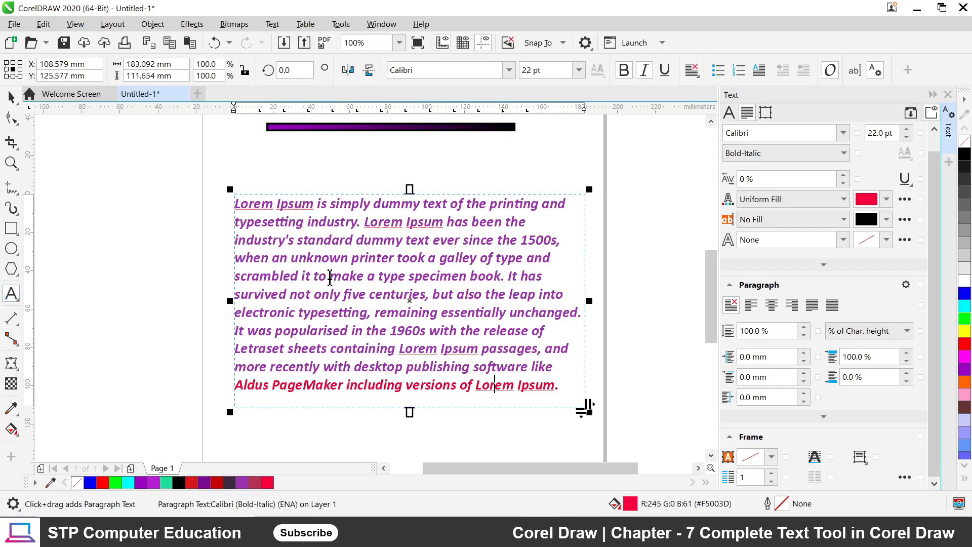
Select the word "make" in the fifth line and change its text fill to blue
left_click_drag(330, 277, 364, 277)
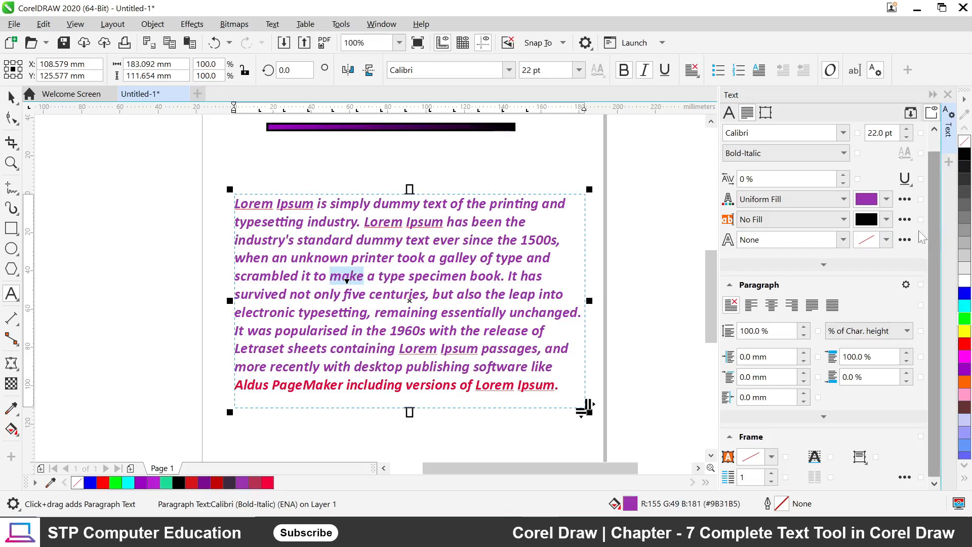
left_click(887, 199)
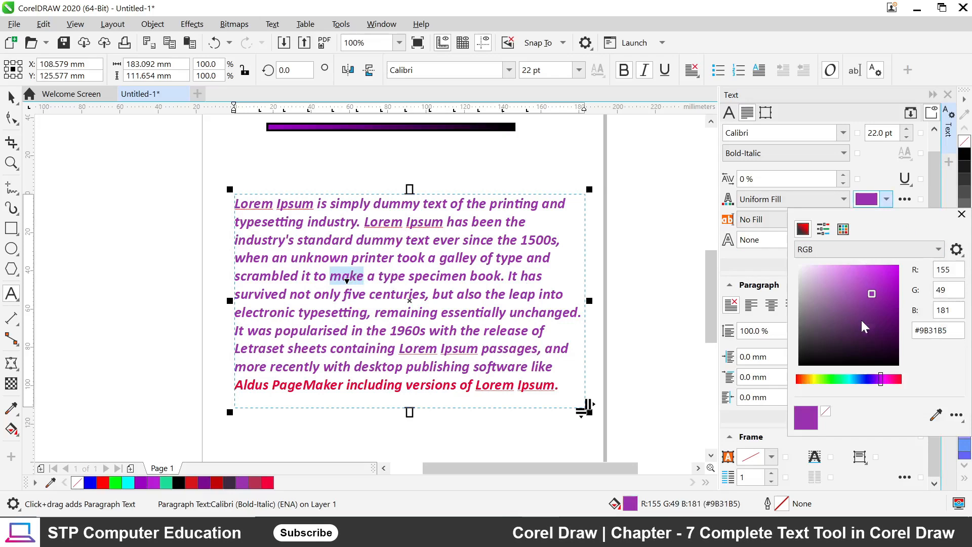
left_click(862, 379)
left_click(471, 276)
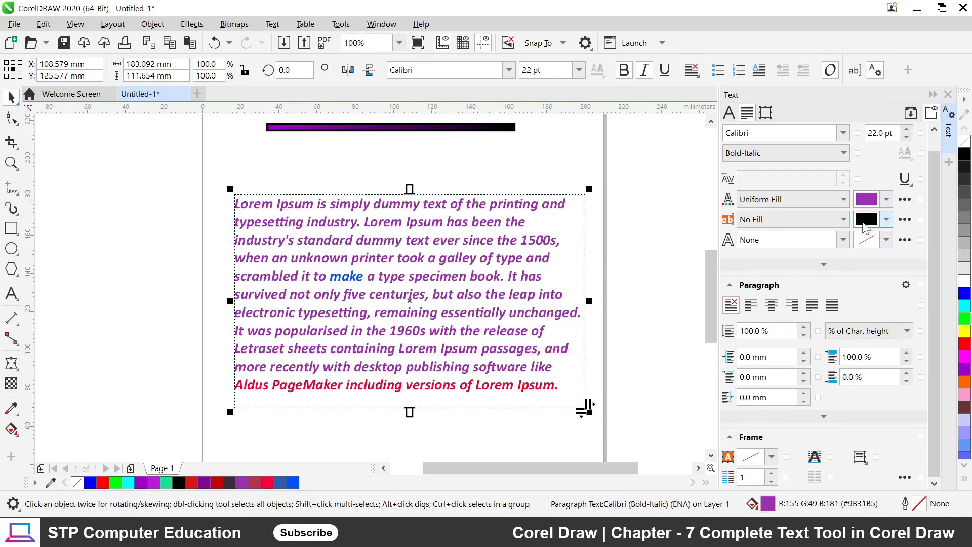
With the whole paragraph frame selected, recolour all its text, ending with dark green #1C6920
left_click(886, 199)
left_click(887, 296)
left_click(893, 289)
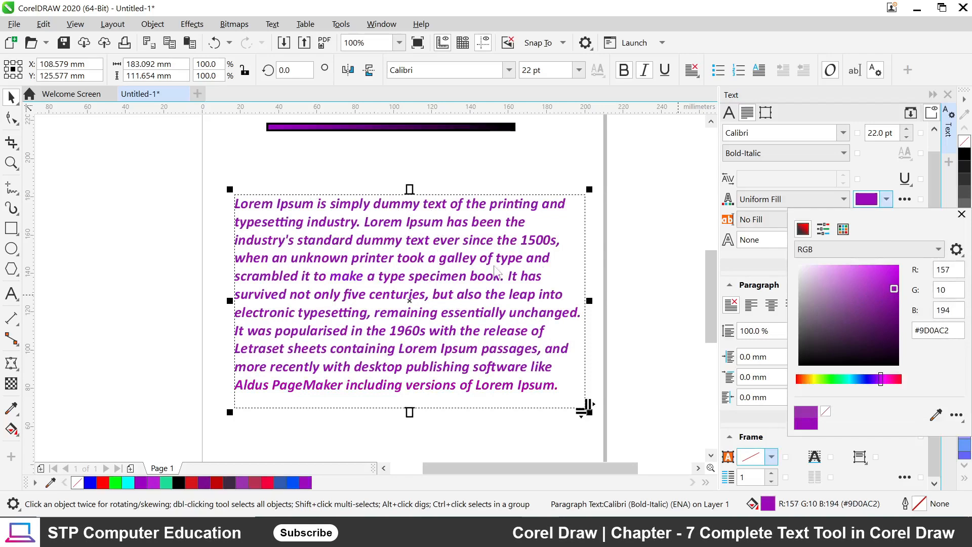
left_click(833, 378)
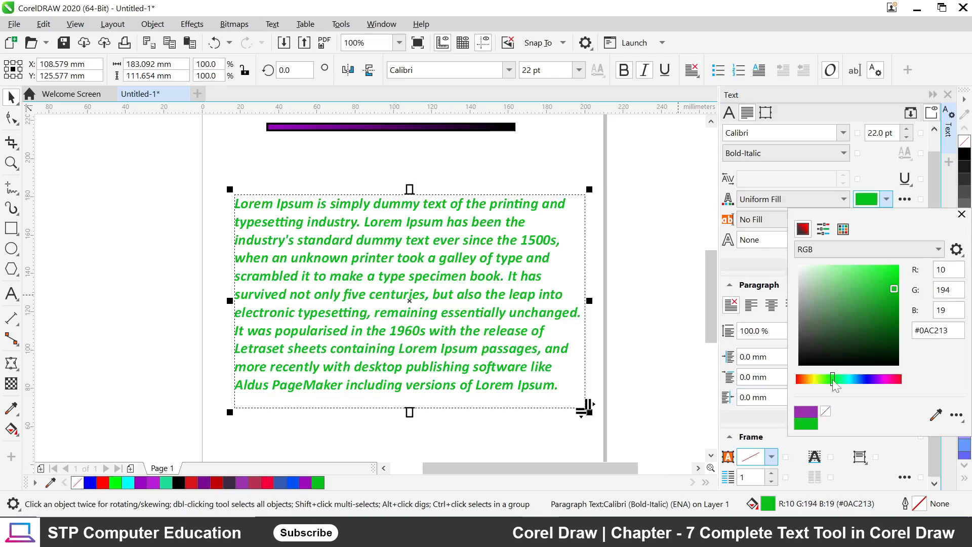
left_click(872, 324)
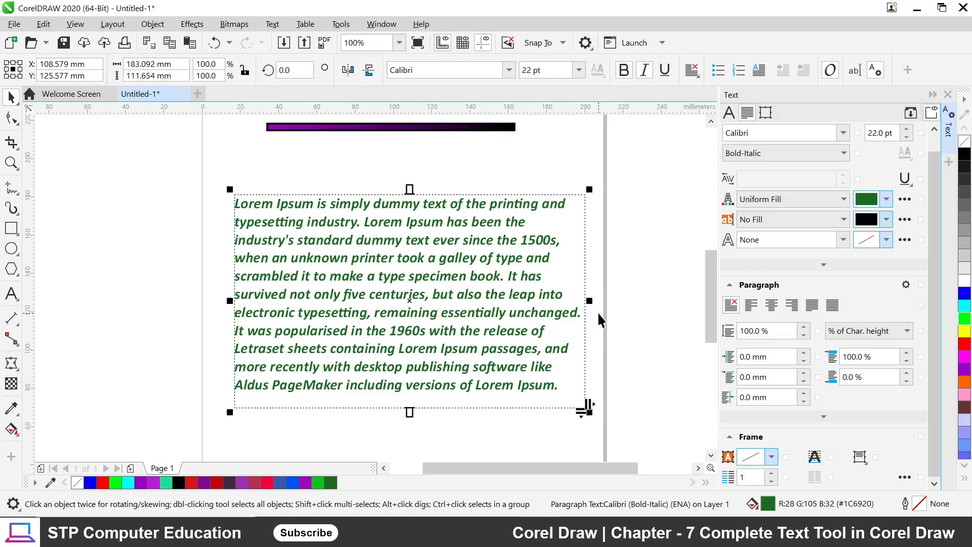
Narrow the paragraph frame to about 179 mm wide, try left, center and right alignment, and finish with full justification
mouse_move(588, 302)
left_mouse_down()
mouse_move(611, 306)
mouse_move(580, 308)
left_mouse_up()
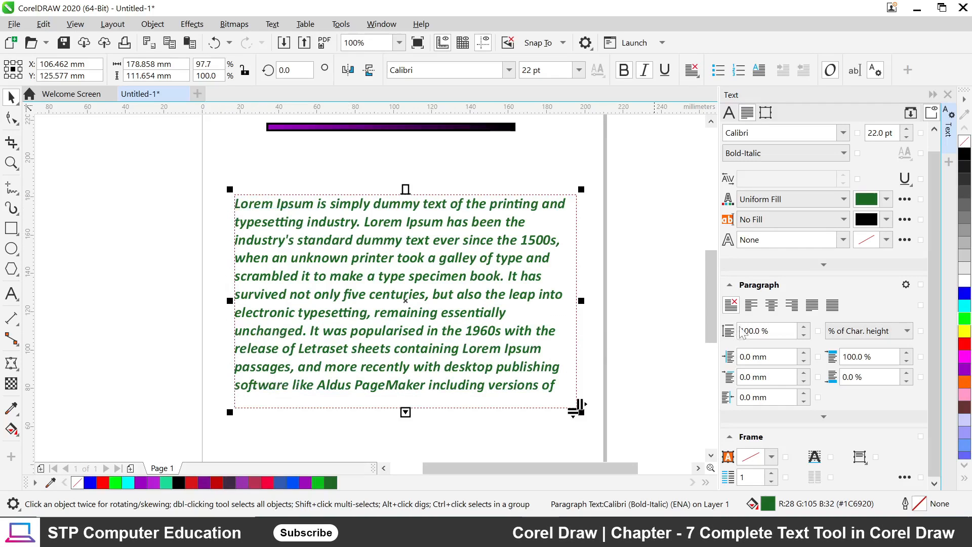
left_click(752, 310)
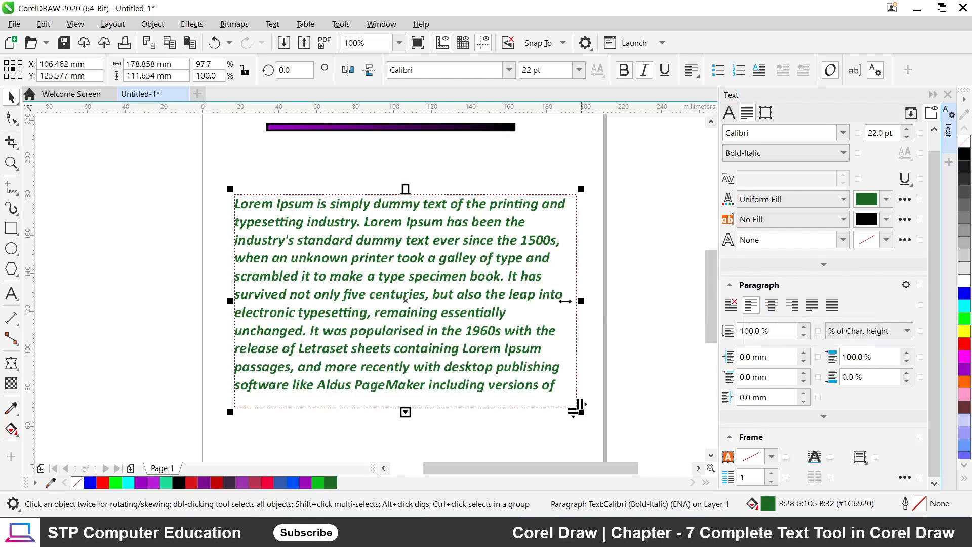
left_click(772, 305)
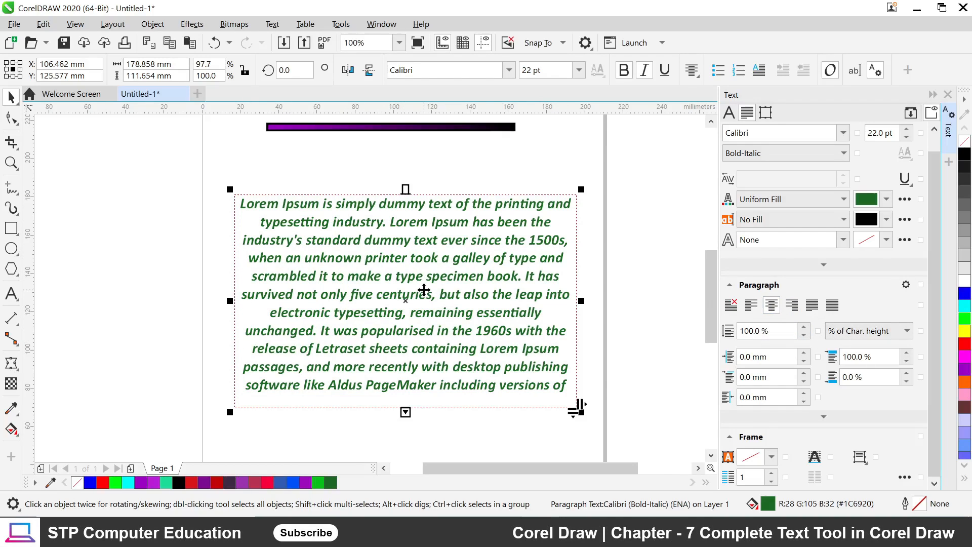
left_click(793, 306)
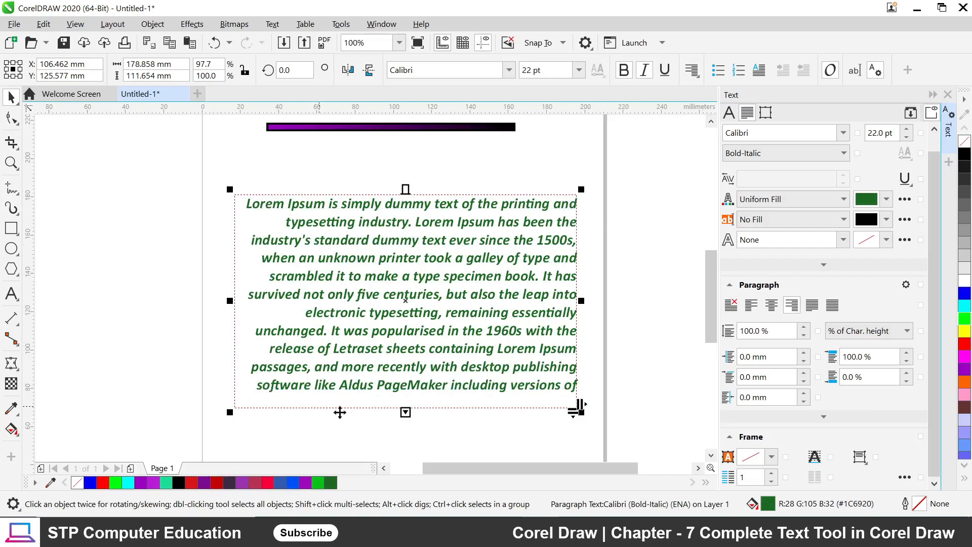
left_click(814, 306)
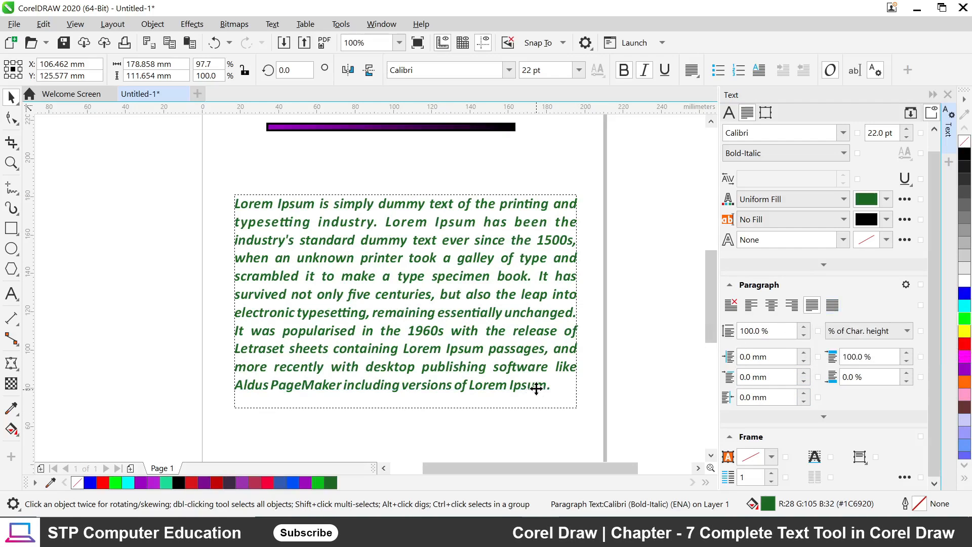
Delete all the paragraph text after the opening words "Lorem Ipsum" and select the frame with the Pick tool
double_click(480, 315)
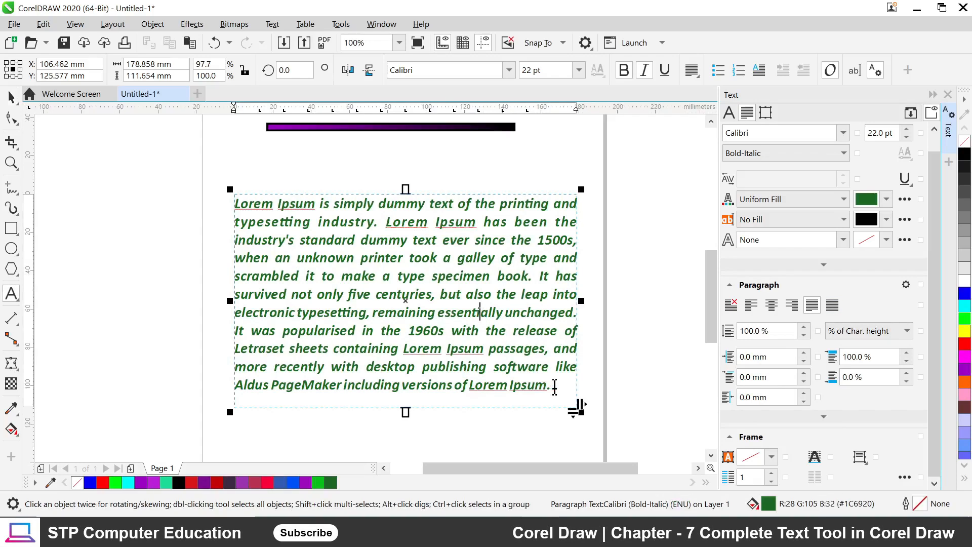
left_click_drag(550, 385, 319, 205)
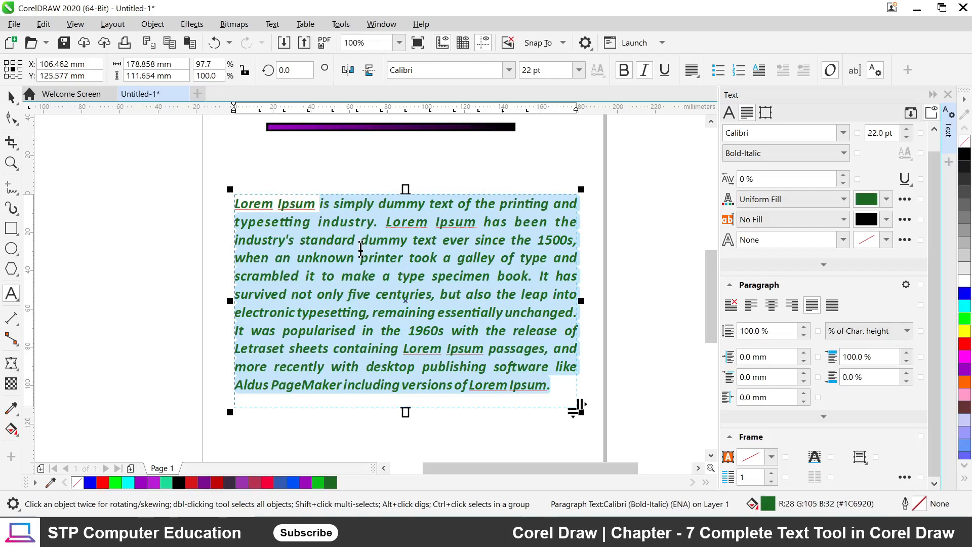
key("Delete")
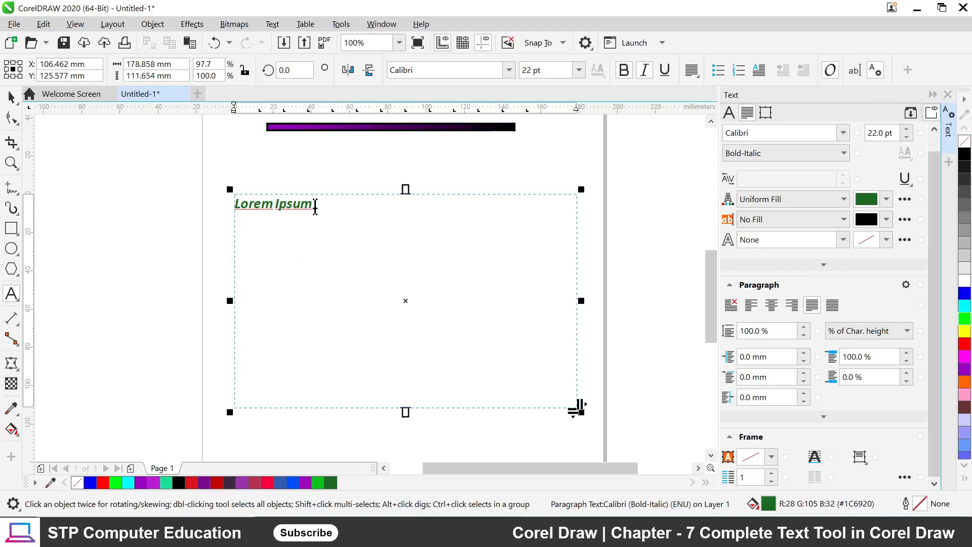
left_click_drag(314, 206, 233, 202)
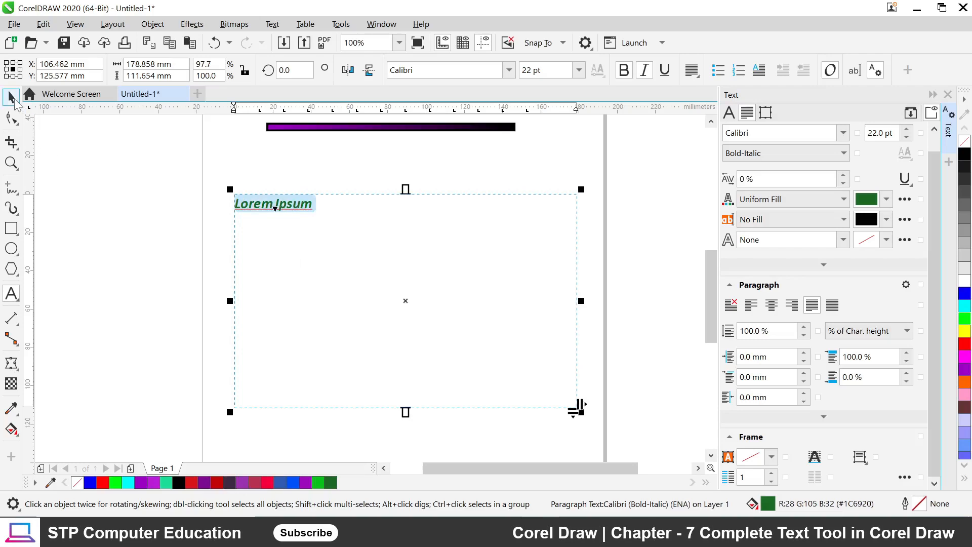
left_click(15, 103)
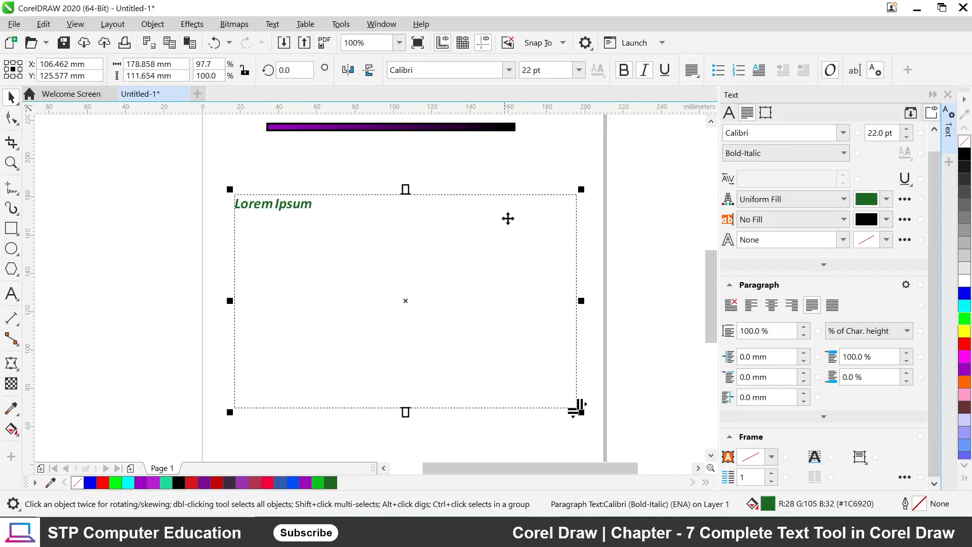
Try force justification on the shortened text, and undo both the alignment and the text deletion
left_click(833, 305)
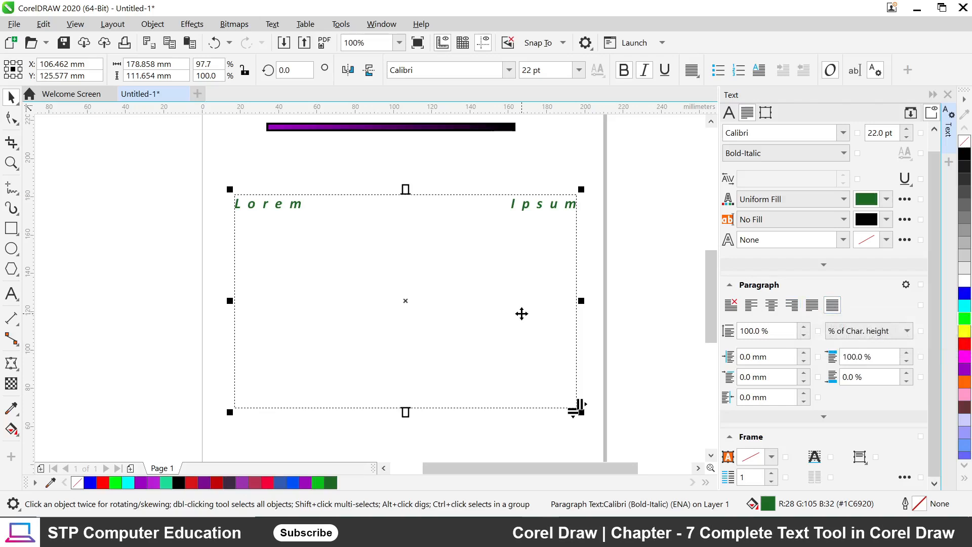
key("ctrl+z")
key("ctrl+z")
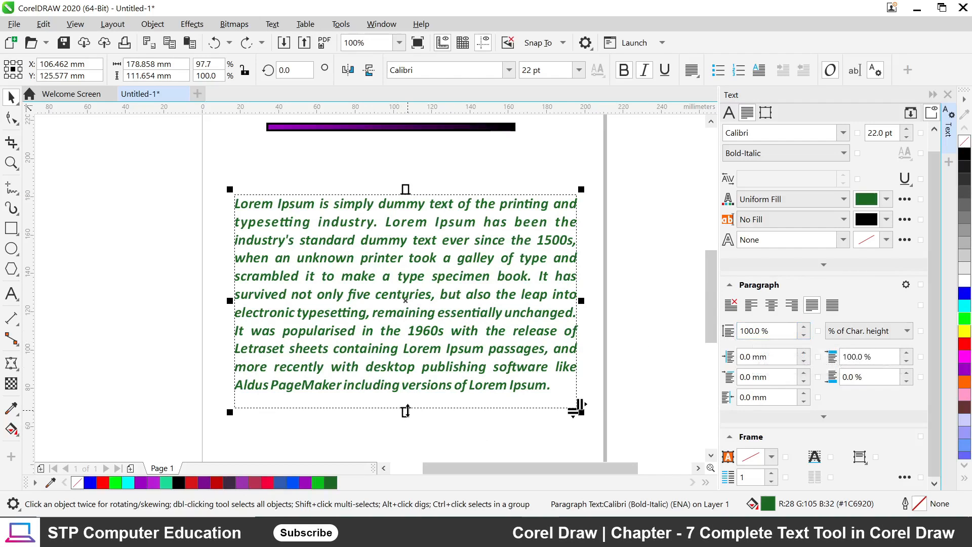
Extend the paragraph frame downward to about 147 mm high and set the line spacing to 106% of character height
left_click_drag(405, 411, 404, 458)
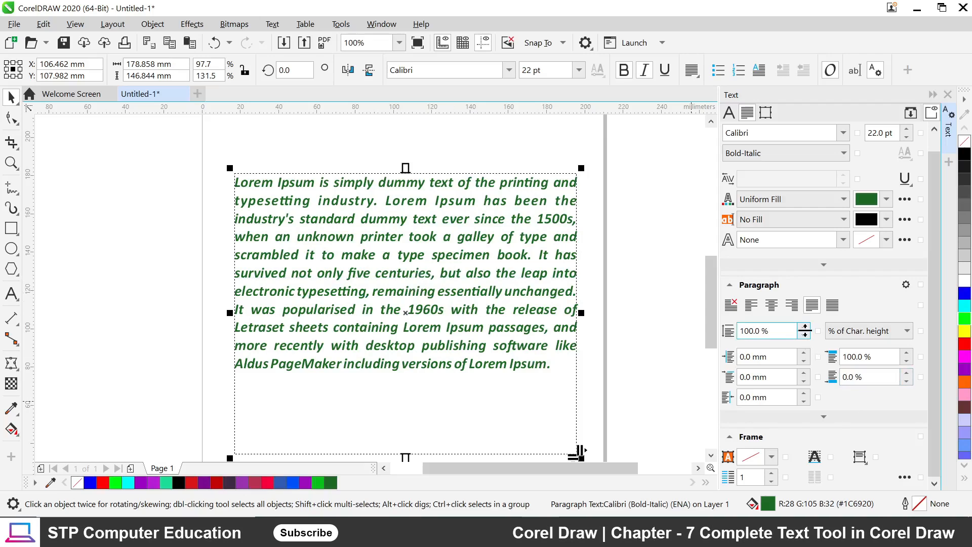
left_click(805, 327)
left_click(804, 327)
left_click(804, 327)
left_click(804, 327)
left_click(804, 327)
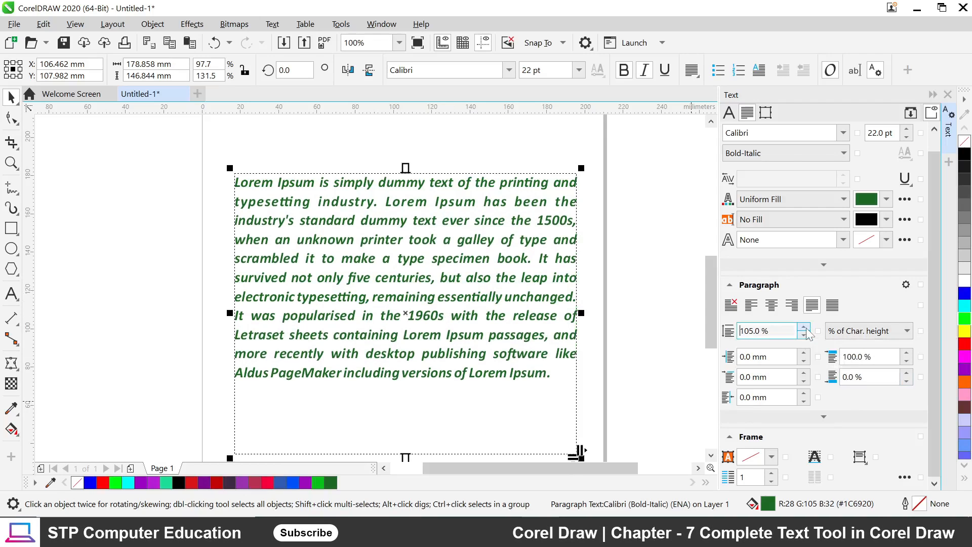
left_click(805, 328)
left_click(805, 328)
left_click(805, 336)
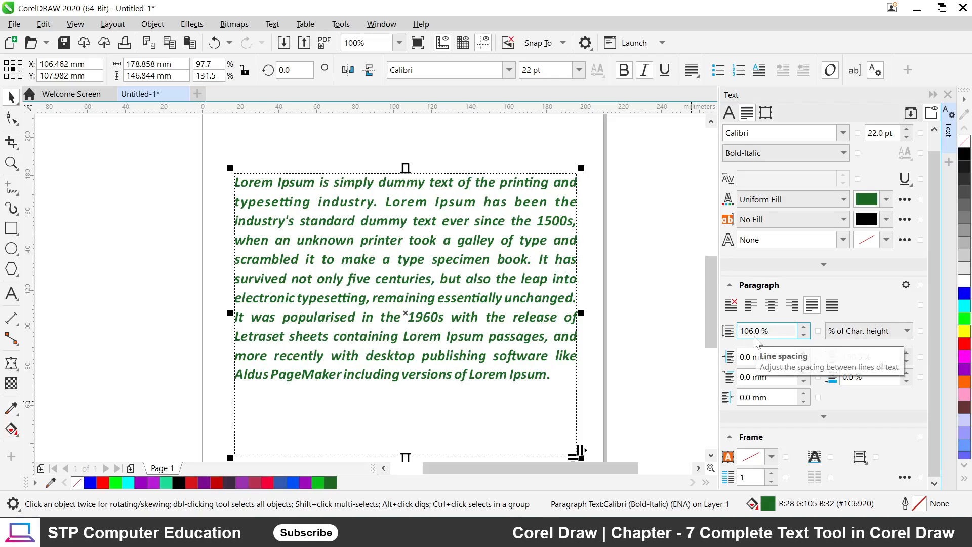
Check the line spacing units, keep % of Char. height, and adjust the paragraph's line spacing to 109%
left_click(866, 331)
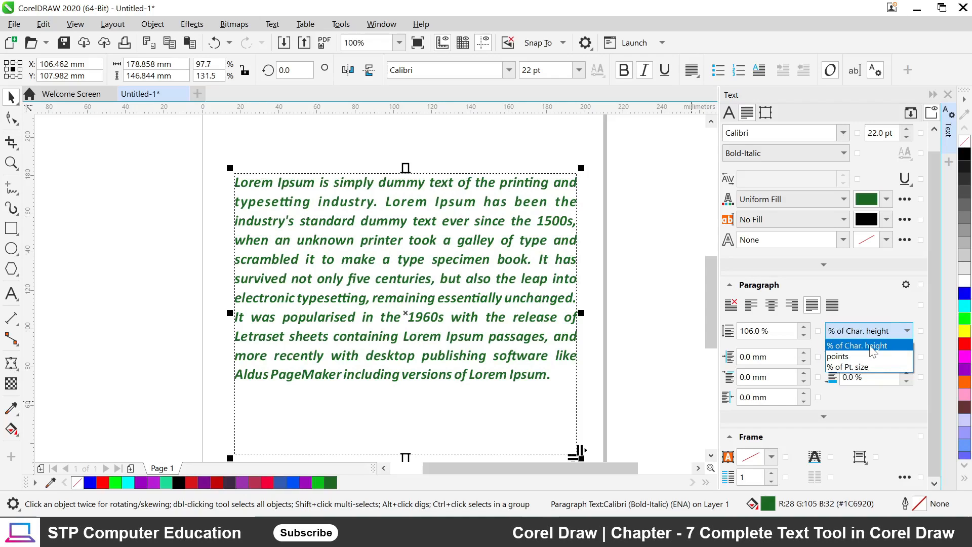
left_click(867, 301)
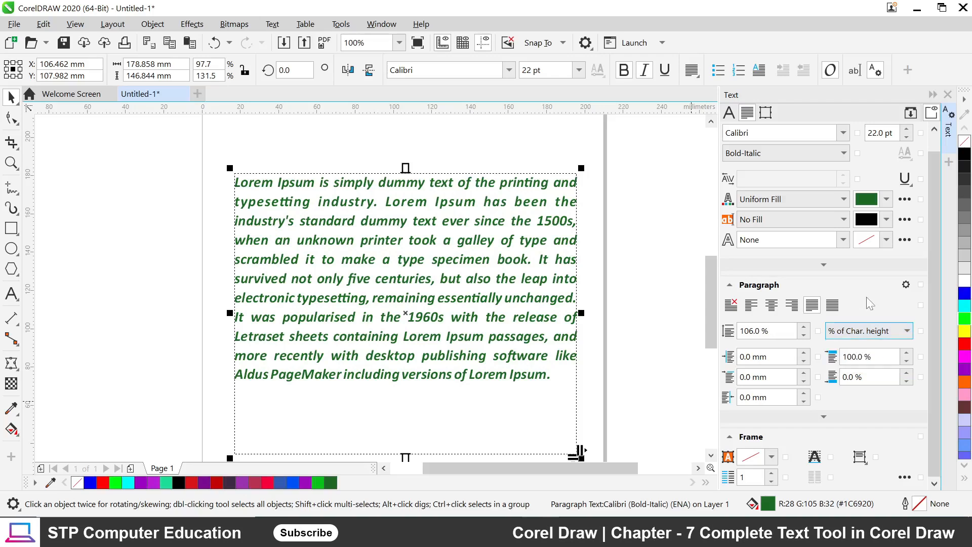
left_click(804, 328)
left_click(804, 328)
left_click(804, 328)
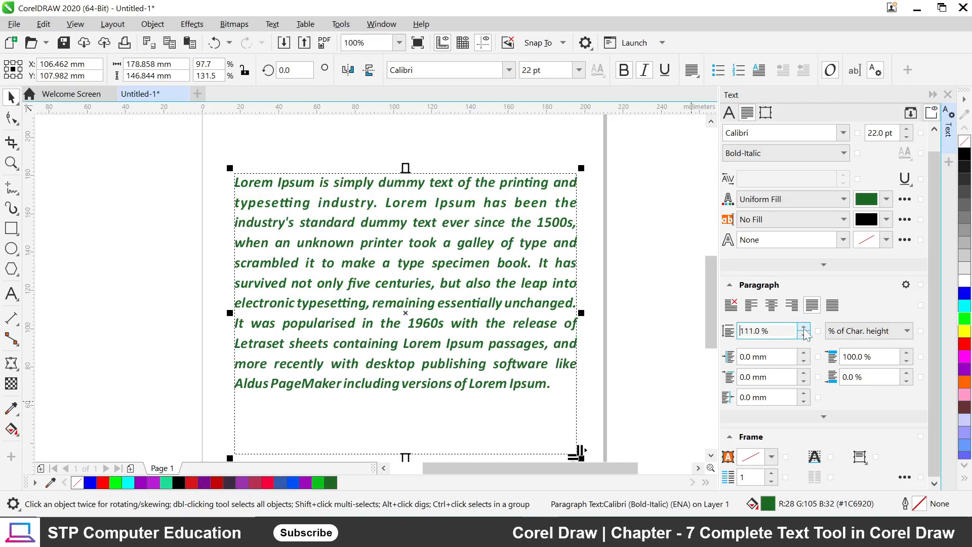
left_click(804, 327)
left_click(804, 327)
left_click(804, 328)
left_click(804, 328)
left_click(803, 334)
left_click(803, 335)
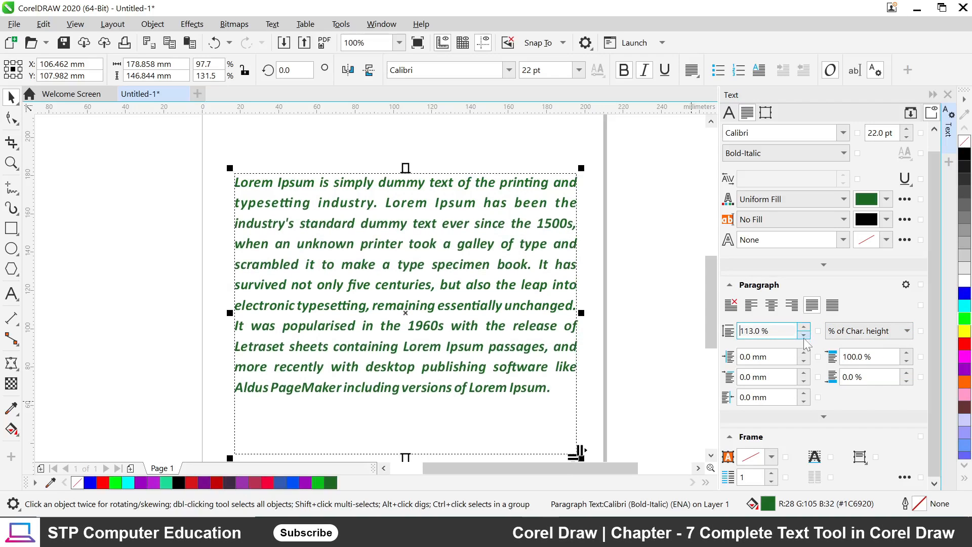
left_click(804, 334)
left_click(803, 335)
left_click(804, 335)
left_click(803, 335)
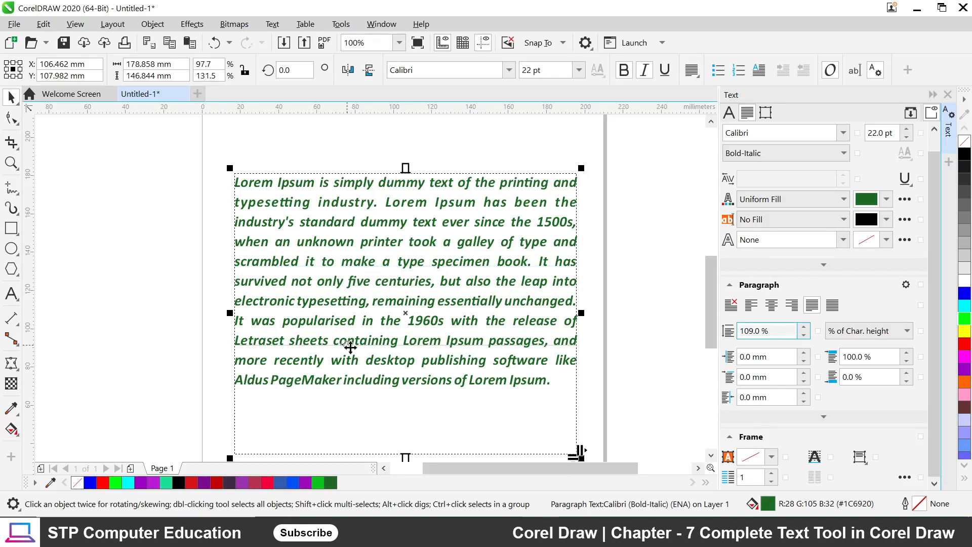
Set the paragraph's left line indent to 4.7 mm
scroll(429, 250, "down", 3)
scroll(430, 249, "up", 3)
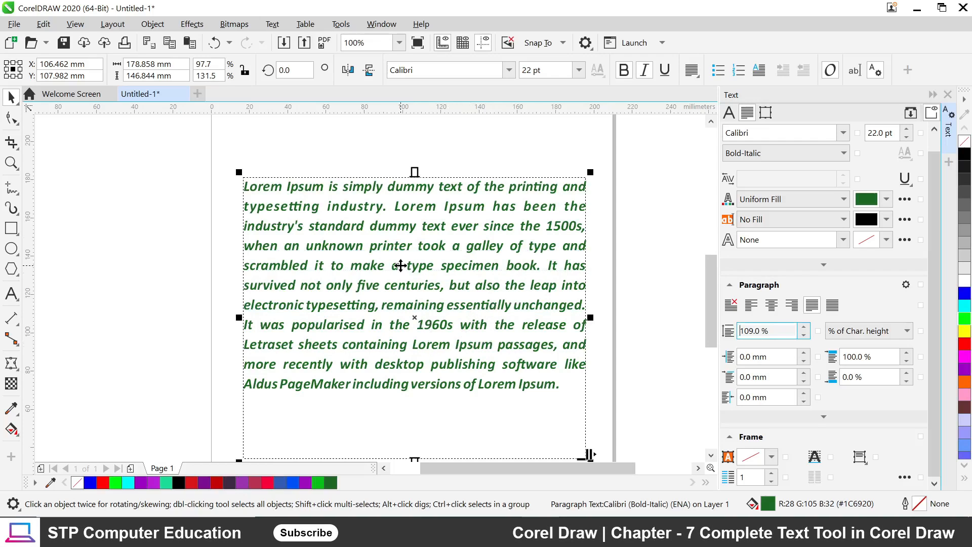
scroll(400, 265, "down", 2)
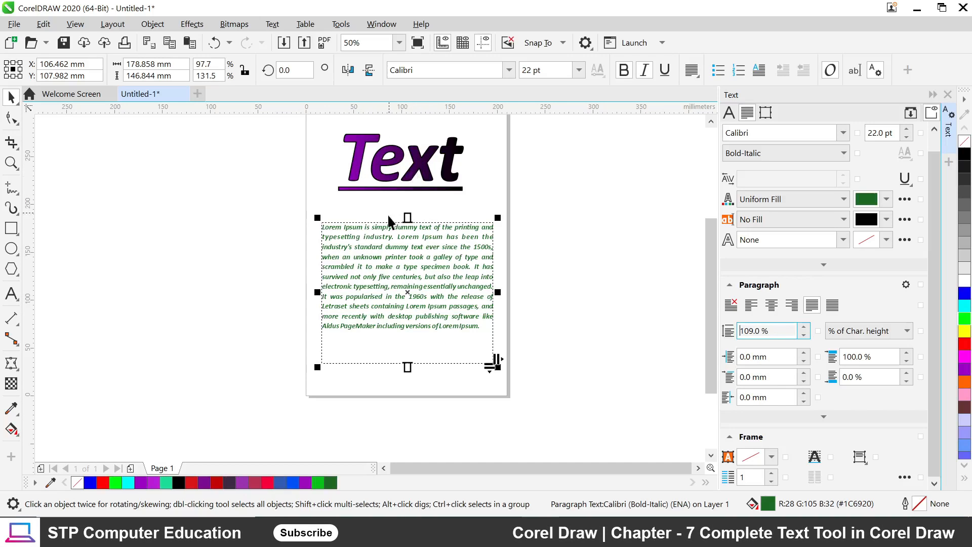
scroll(445, 288, "up", 2)
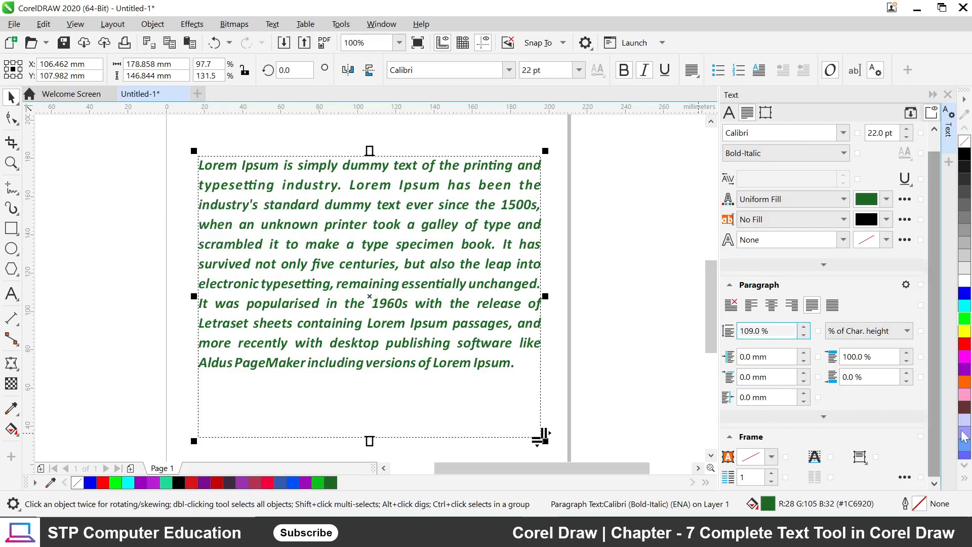
left_click(805, 354)
left_click(805, 353)
left_click(805, 353)
left_click(805, 354)
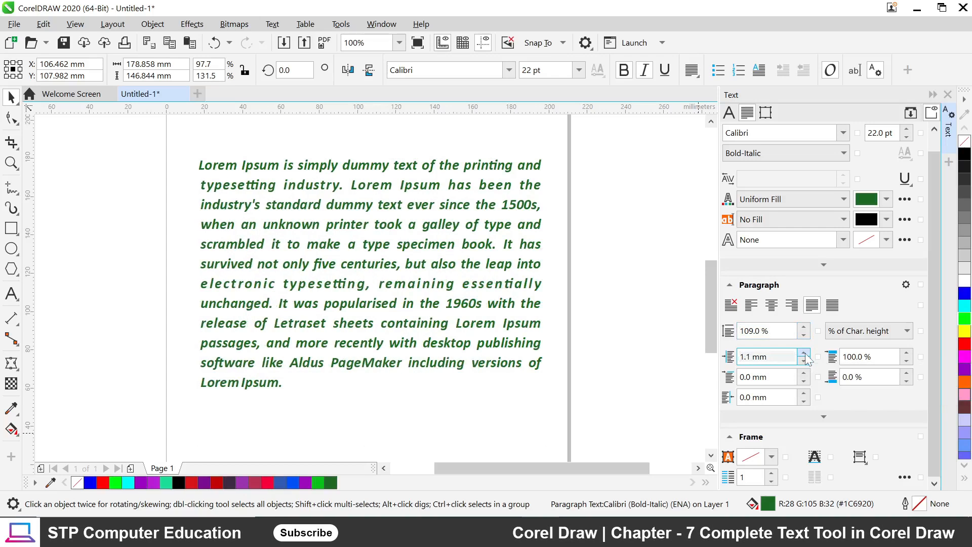
left_click(805, 353)
left_click(805, 353)
left_click(805, 354)
left_click(805, 353)
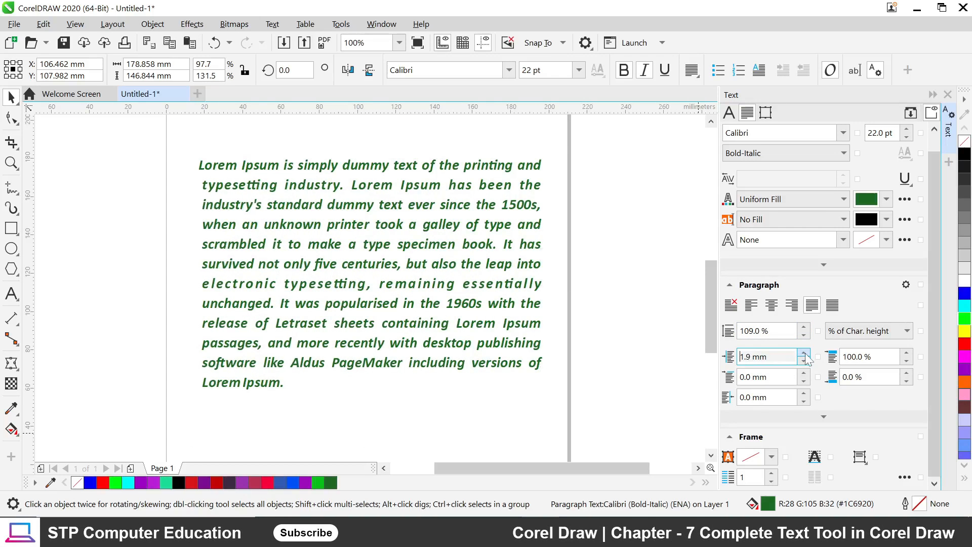
left_click(805, 353)
left_click(805, 353)
left_click(805, 353)
left_click(805, 353)
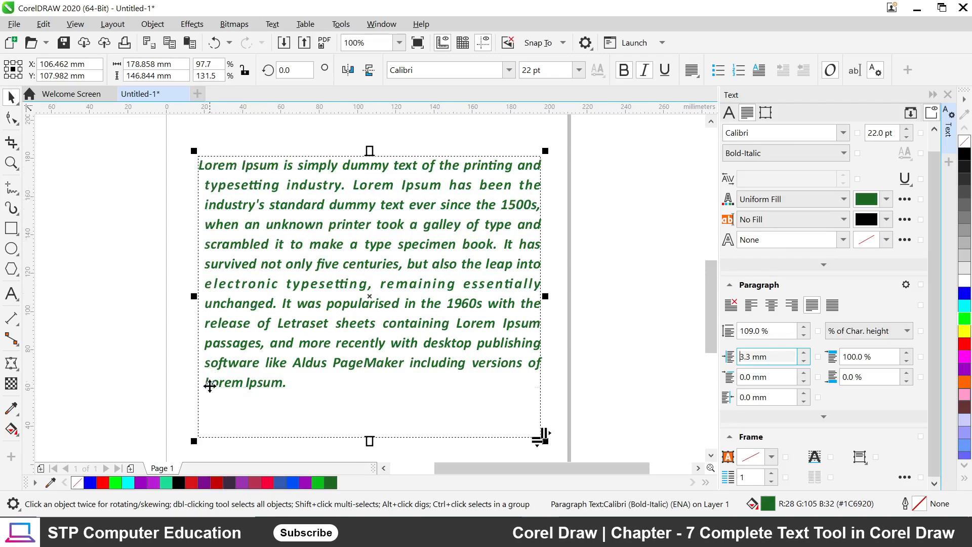
left_click(806, 354)
left_click(805, 354)
left_click(807, 354)
left_click(806, 355)
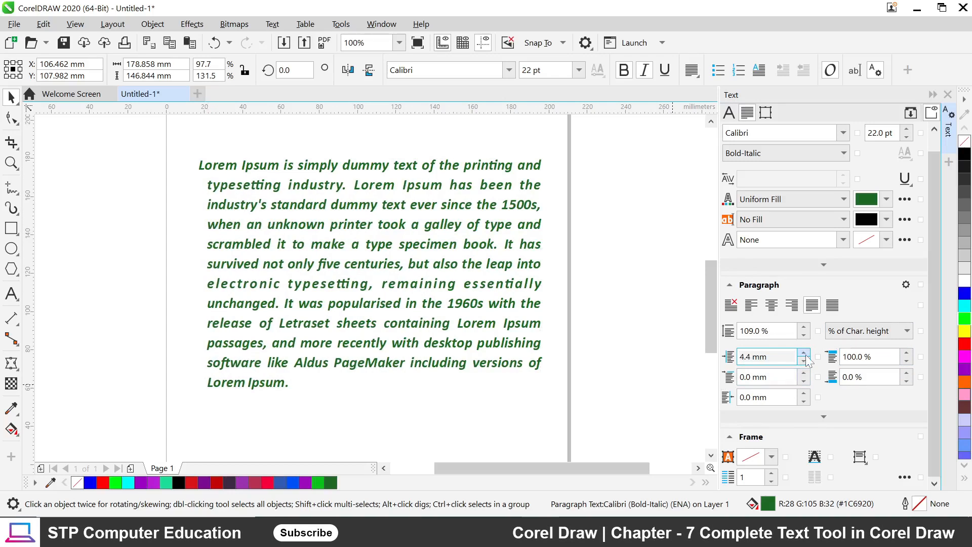
left_click(806, 354)
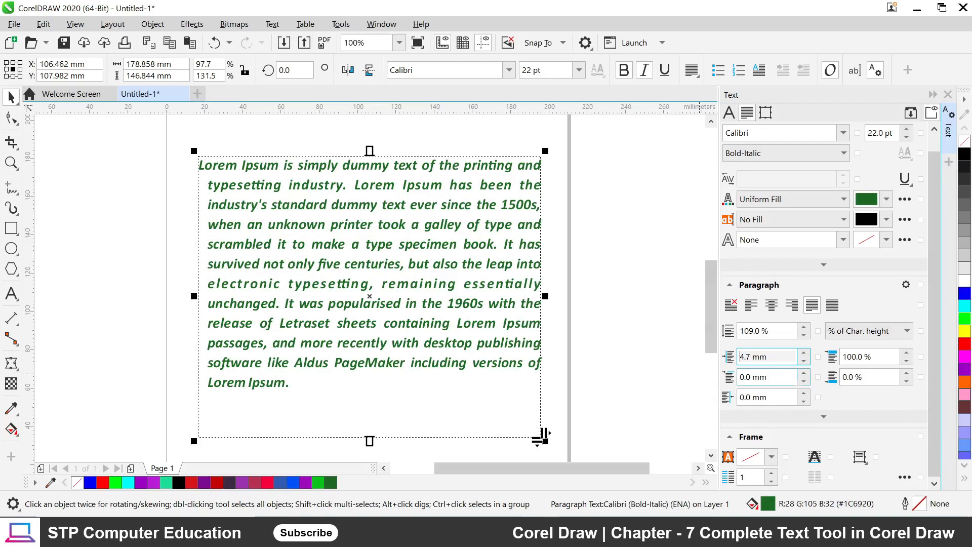
Set the paragraph's first line indent to 4.7 mm to match the left indent, and deselect the frame
double_click(745, 377)
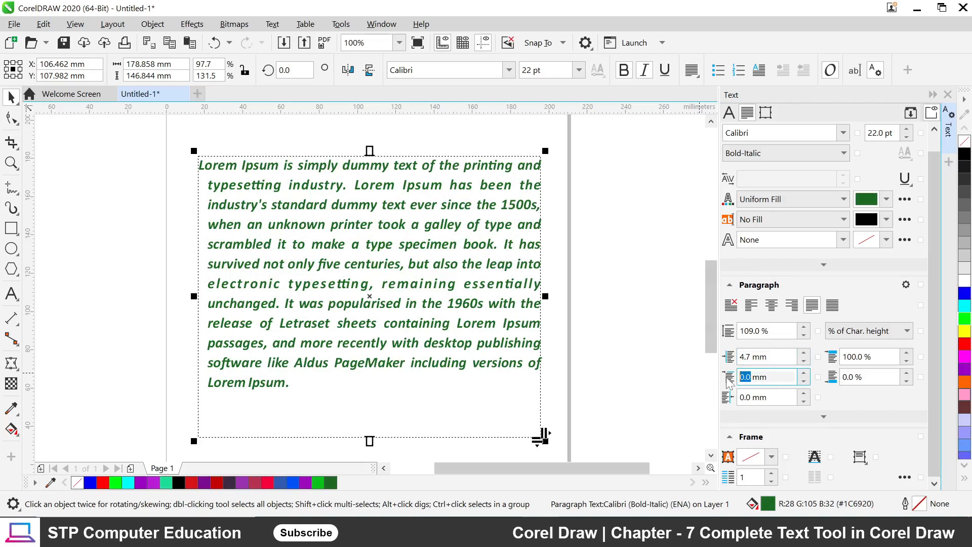
type("4")
scroll(850, 439, "up", 1)
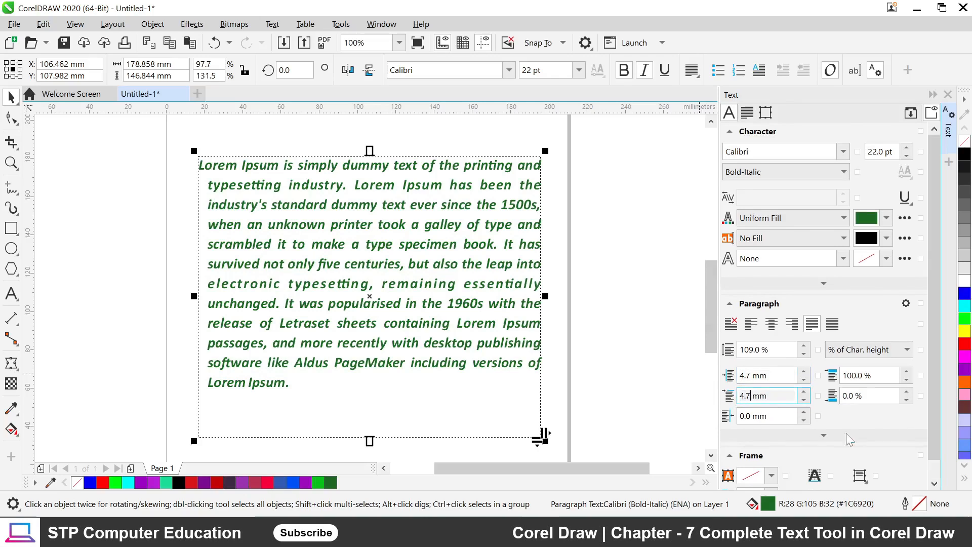
left_click(699, 400)
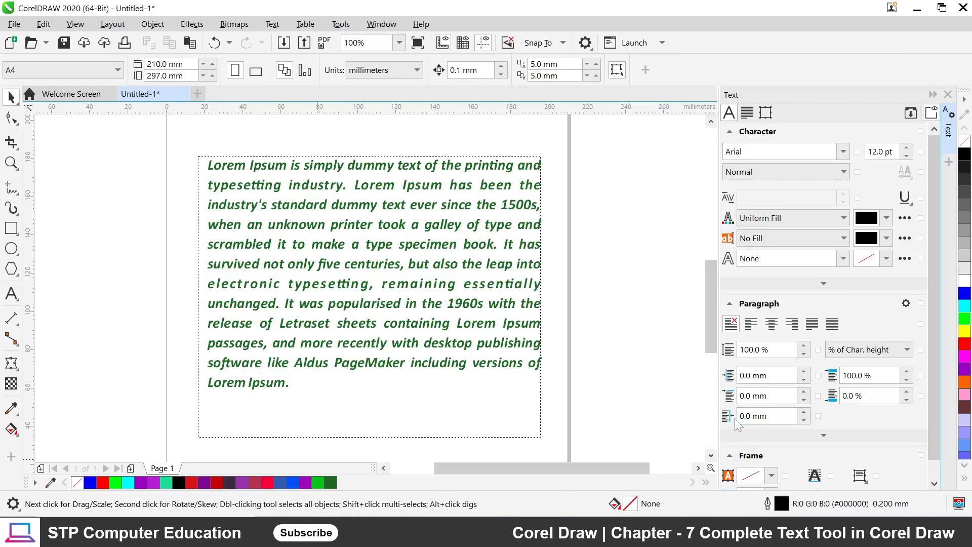
Cancel changing the document defaults, reselect the paragraph frame and set its right line indent to 2.0 mm
left_click(804, 414)
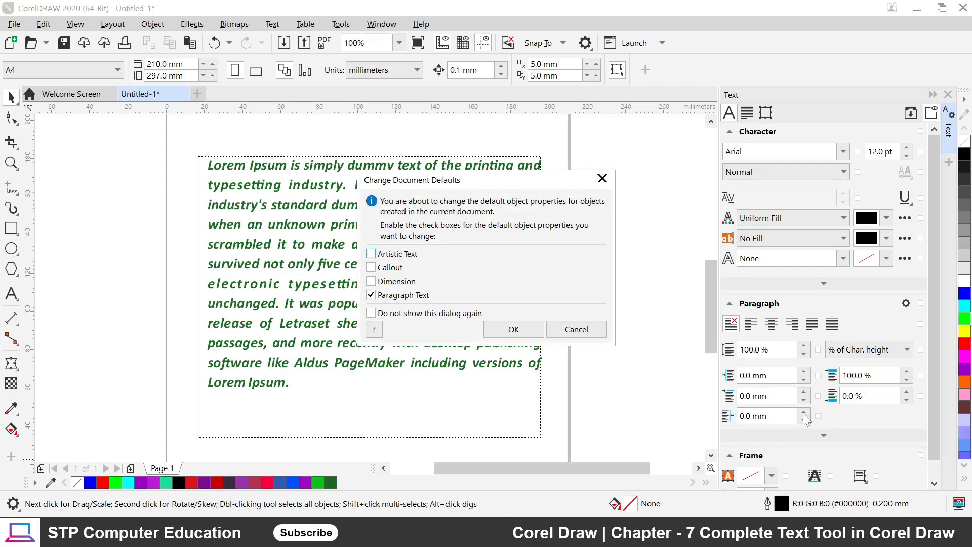
left_click(575, 328)
left_click(433, 305)
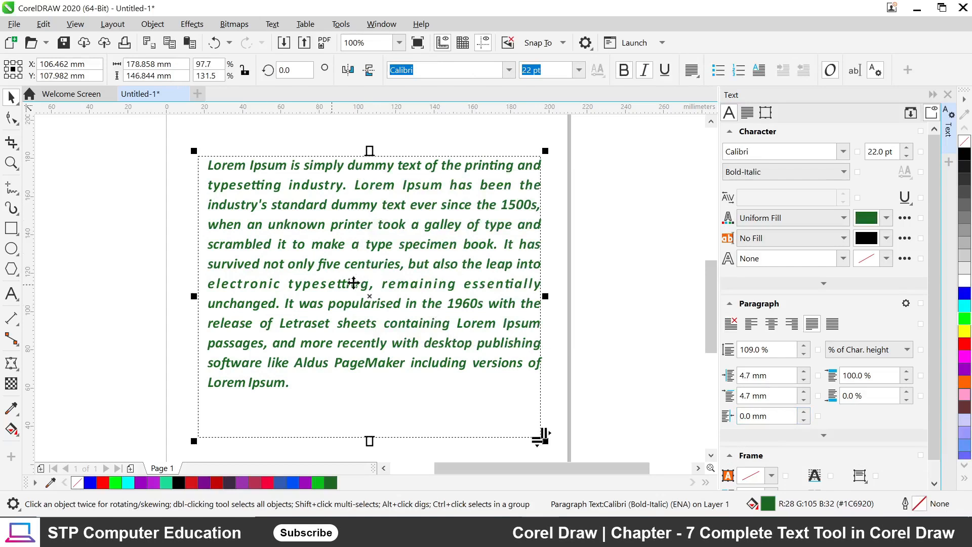
left_click(804, 413)
left_click(805, 413)
left_click(805, 412)
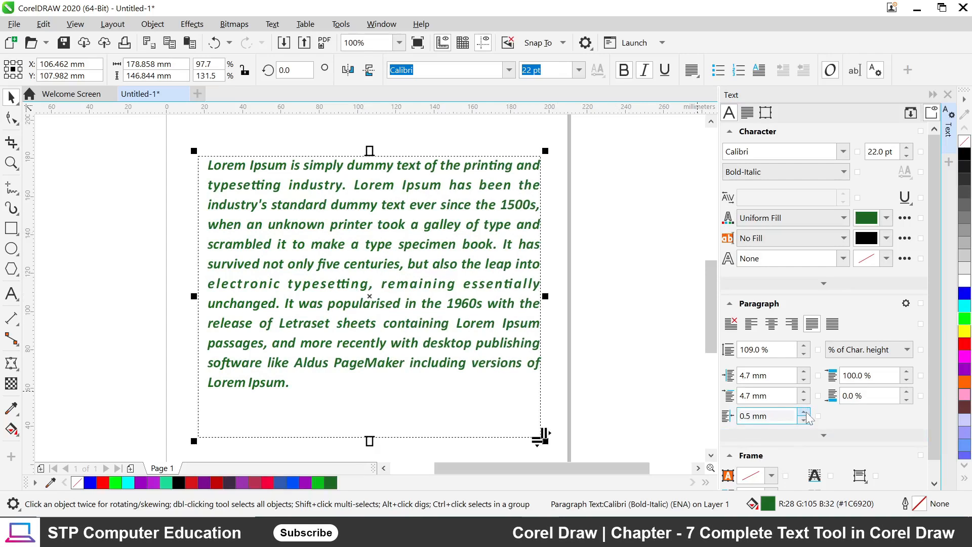
left_click(805, 412)
left_click(805, 413)
left_click(804, 412)
left_click(805, 413)
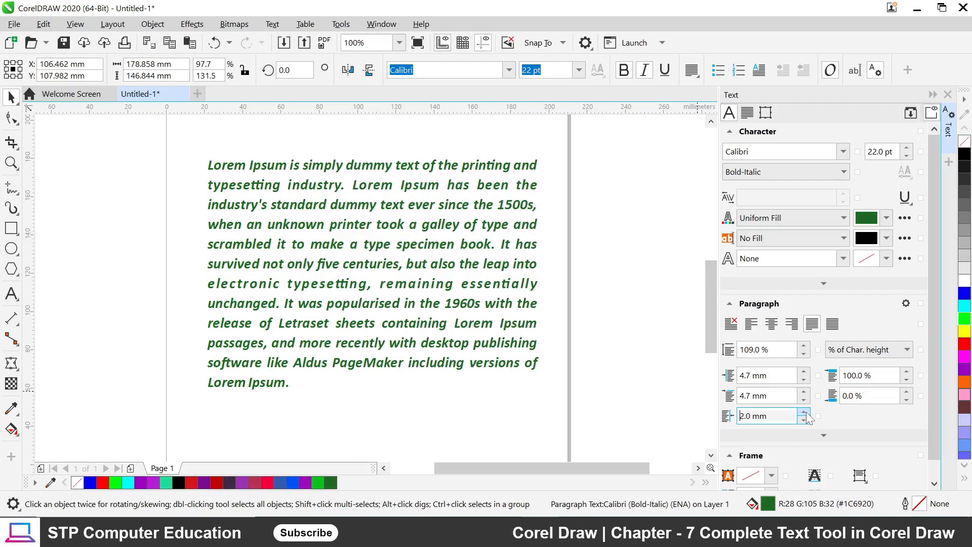
Set the paragraph's right line indent to 4.7 mm
left_click(804, 413)
left_click(805, 413)
left_click(804, 413)
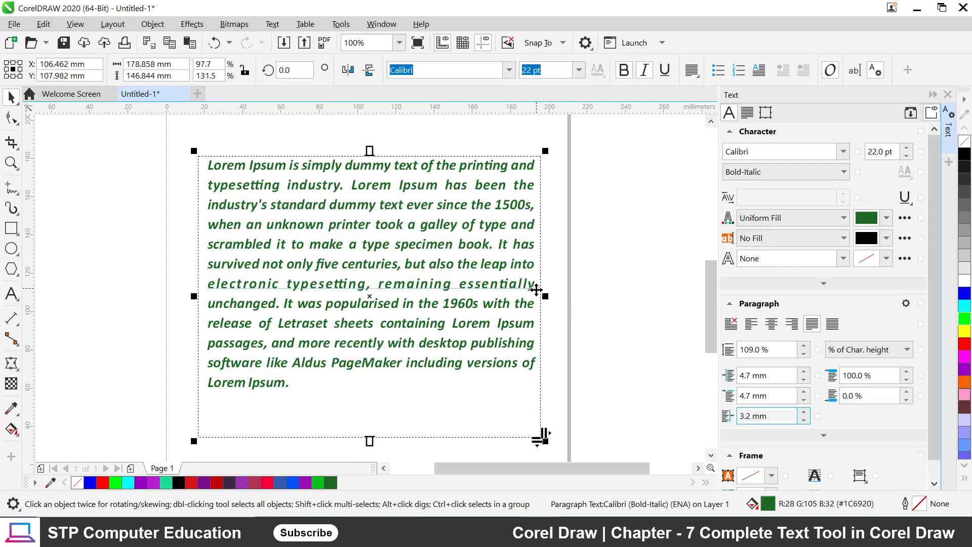
left_click(805, 412)
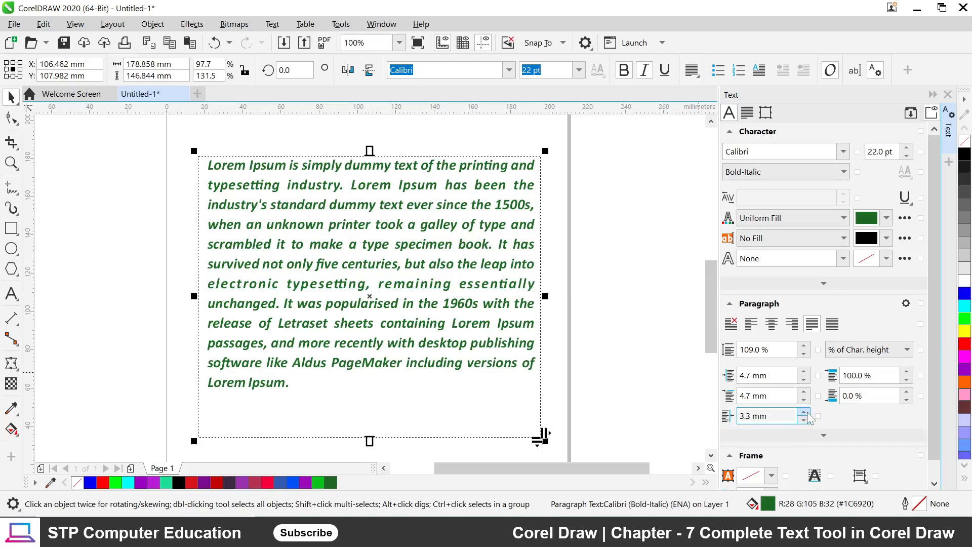
left_click_drag(804, 413, 805, 412)
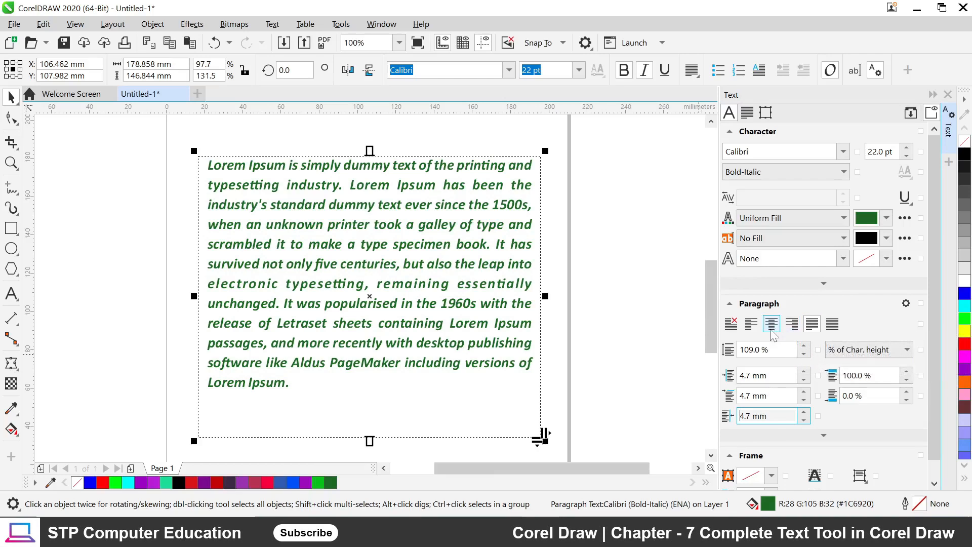
Try left and right alignment on the paragraph, and return it to justified alignment
left_click(750, 325)
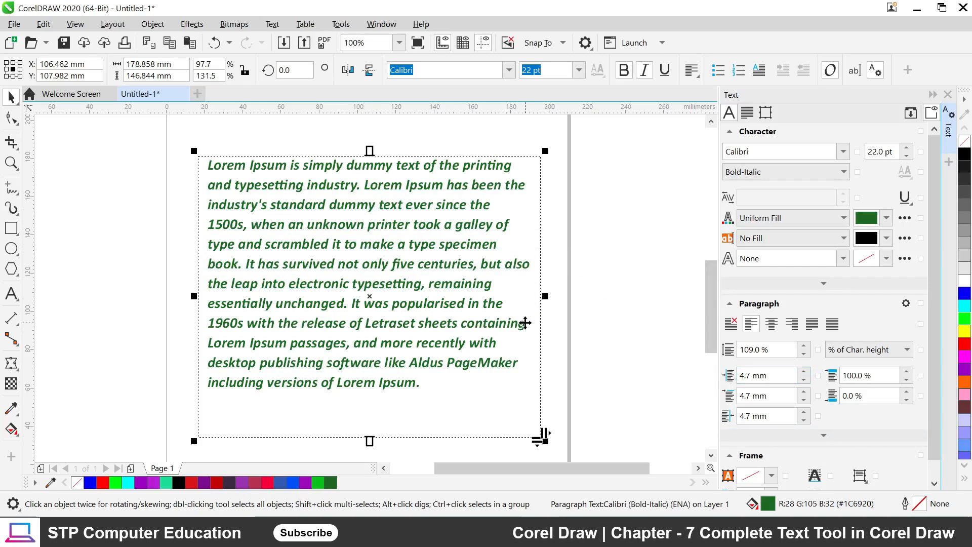
left_click(793, 324)
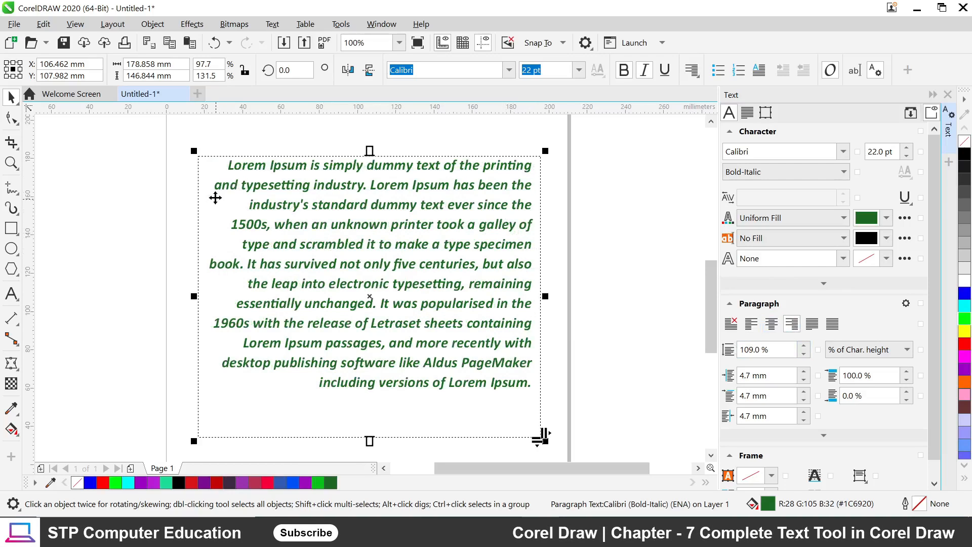
left_click(812, 325)
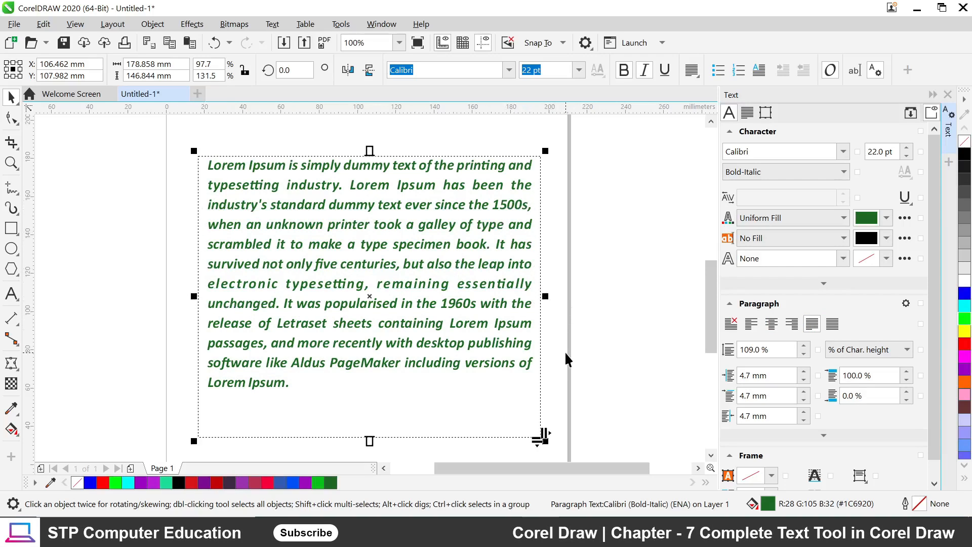
Increase the spacing before the paragraph to 119% of character height
left_click_drag(940, 335, 939, 359)
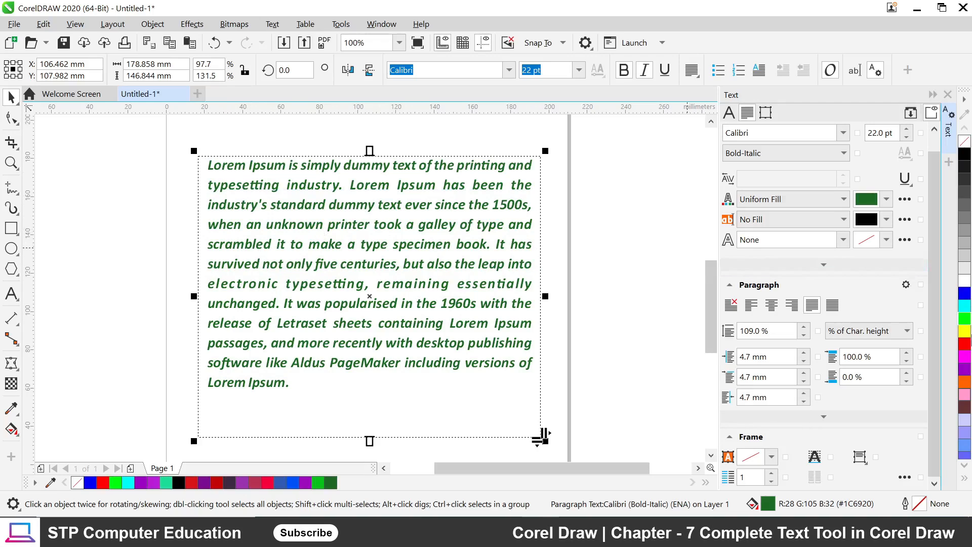
left_click(907, 354)
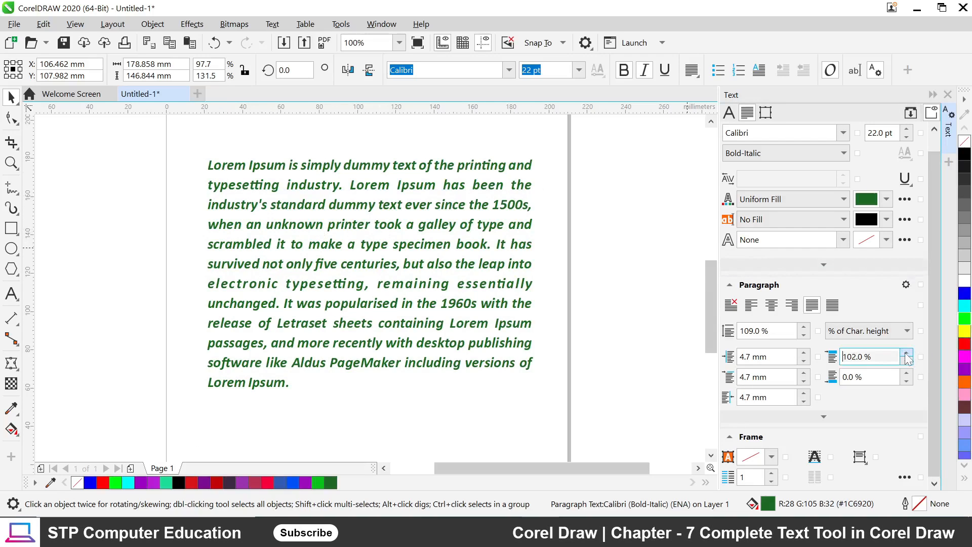
left_click(906, 354)
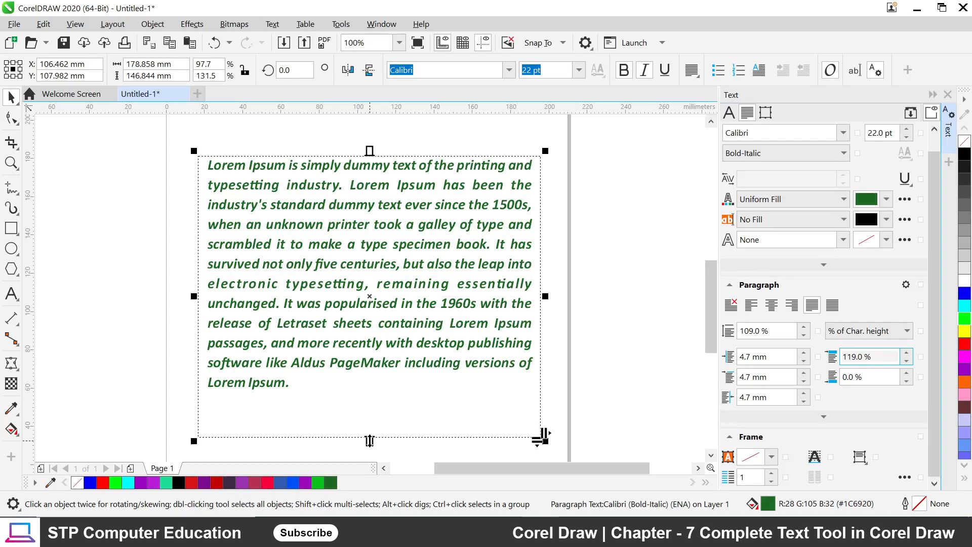
Reduce the font size of the whole paragraph frame's text to 16 pt
double_click(292, 386)
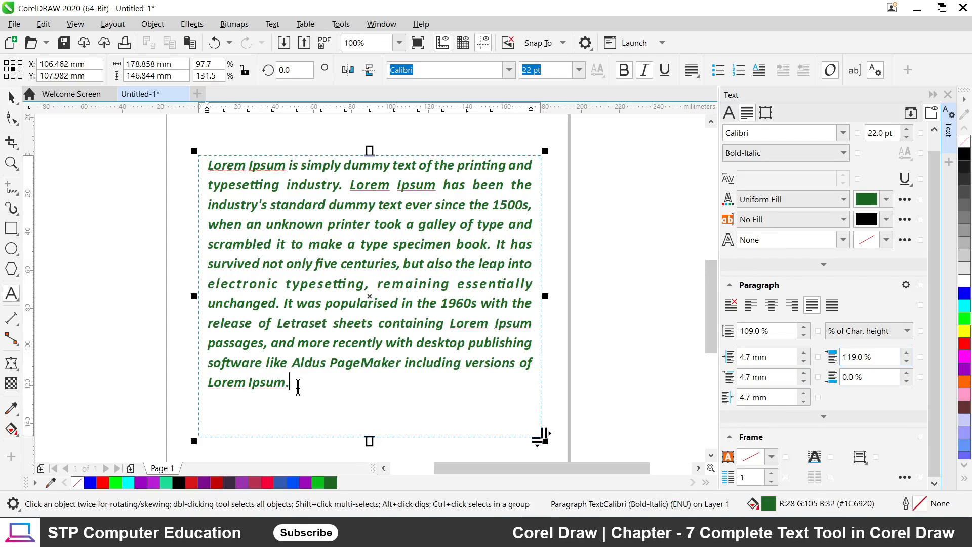
left_click_drag(298, 386, 263, 304)
left_click(11, 96)
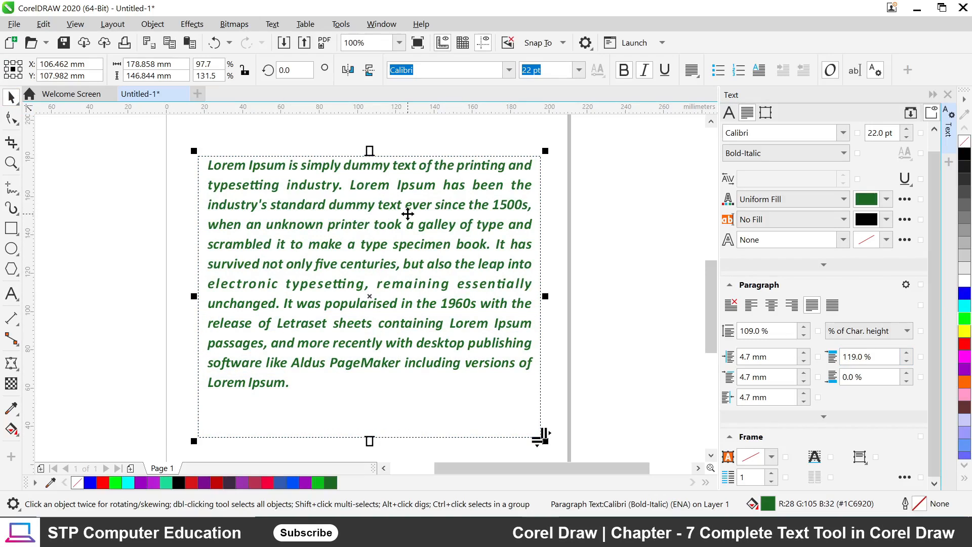
left_click(578, 70)
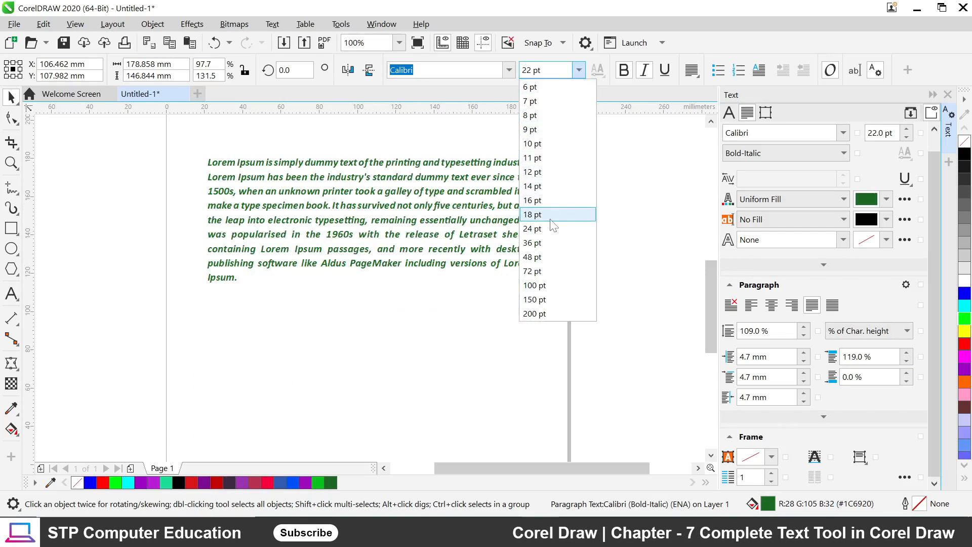
left_click(550, 199)
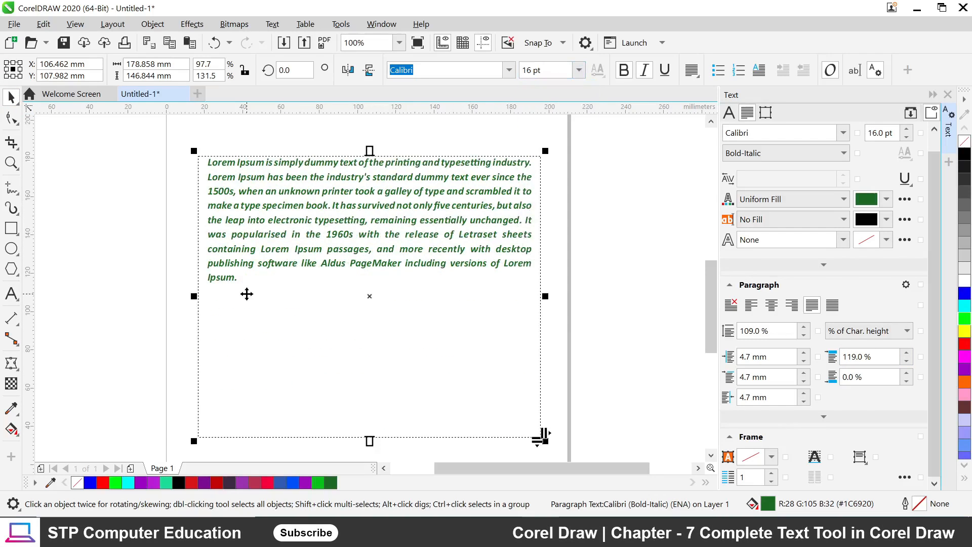
Copy the entire Lorem Ipsum paragraph and paste it as a second paragraph below the first in the same frame
left_click(235, 273)
double_click(232, 277)
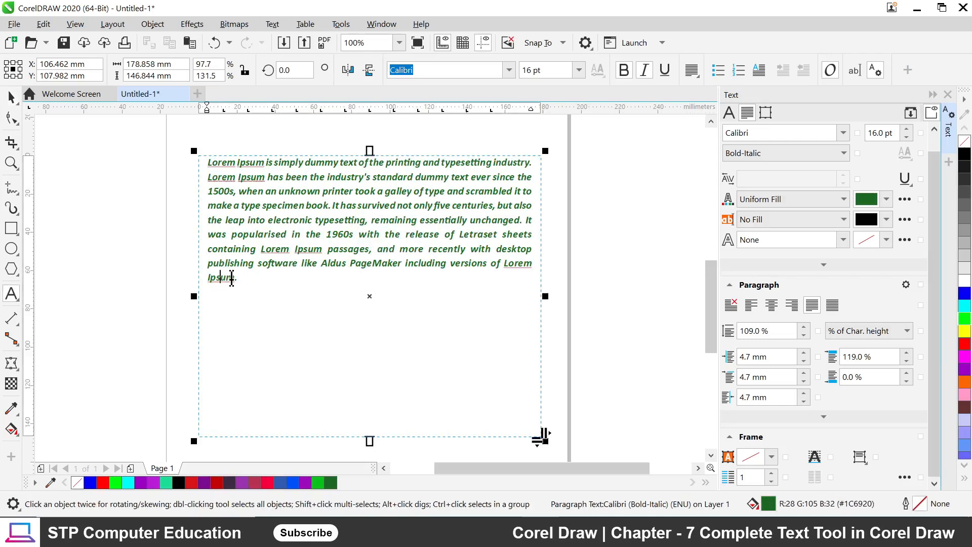
left_click_drag(237, 277, 208, 160)
key("ctrl+c")
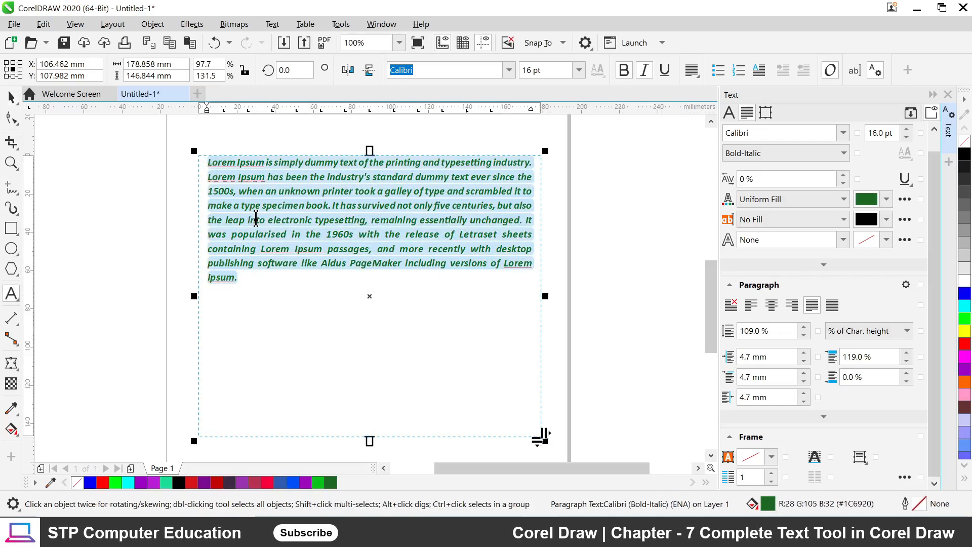
left_click(263, 276)
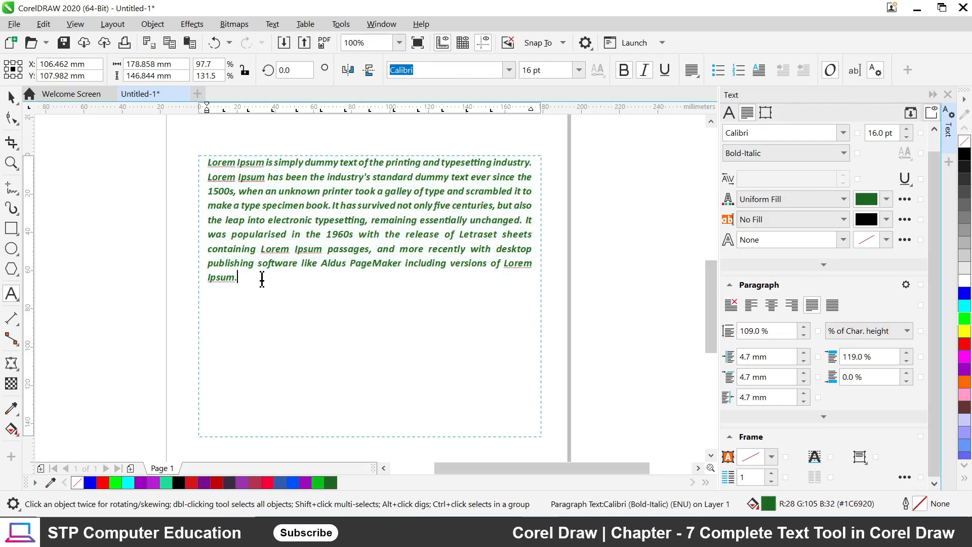
key("Return")
key("ctrl+v")
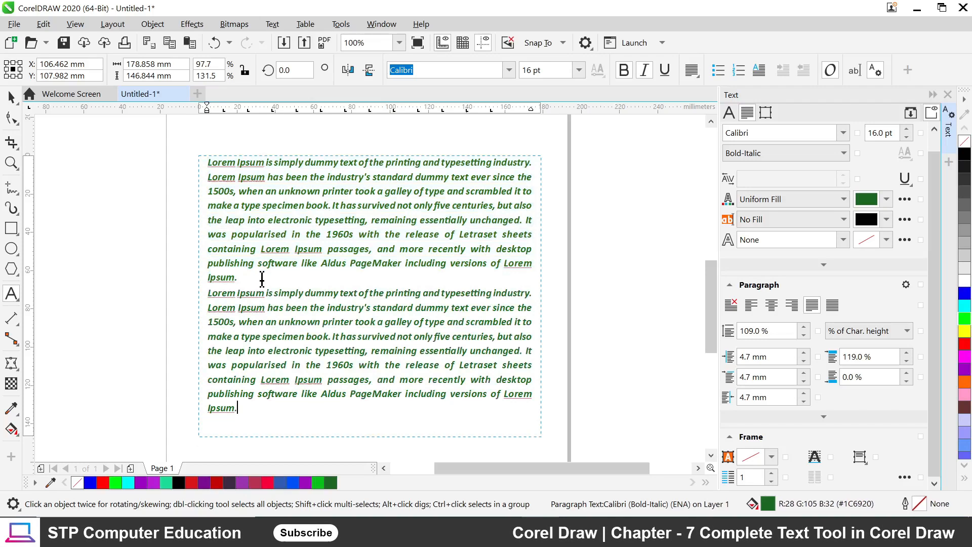
Select the second paragraph and increase its before paragraph spacing to 171%
left_click_drag(245, 411, 208, 291)
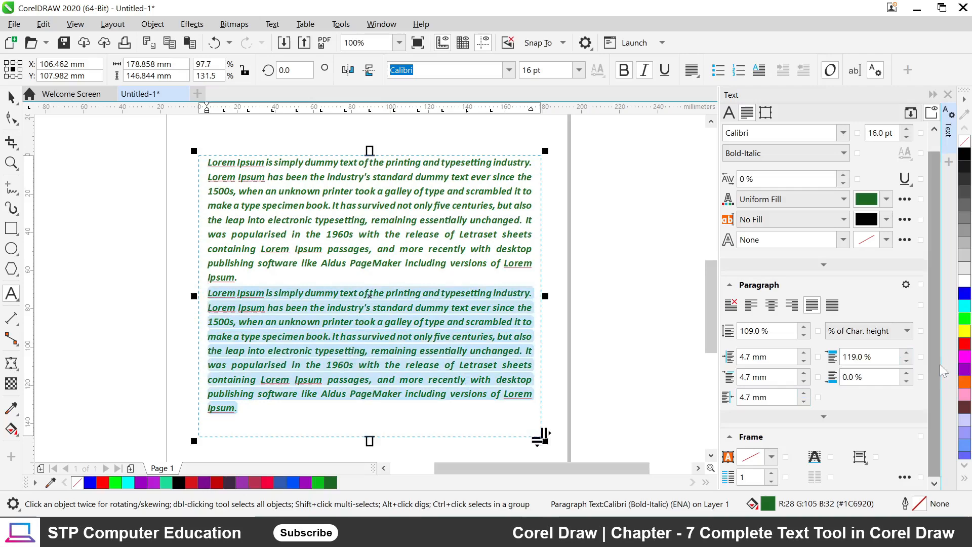
left_click(906, 353)
left_click(907, 353)
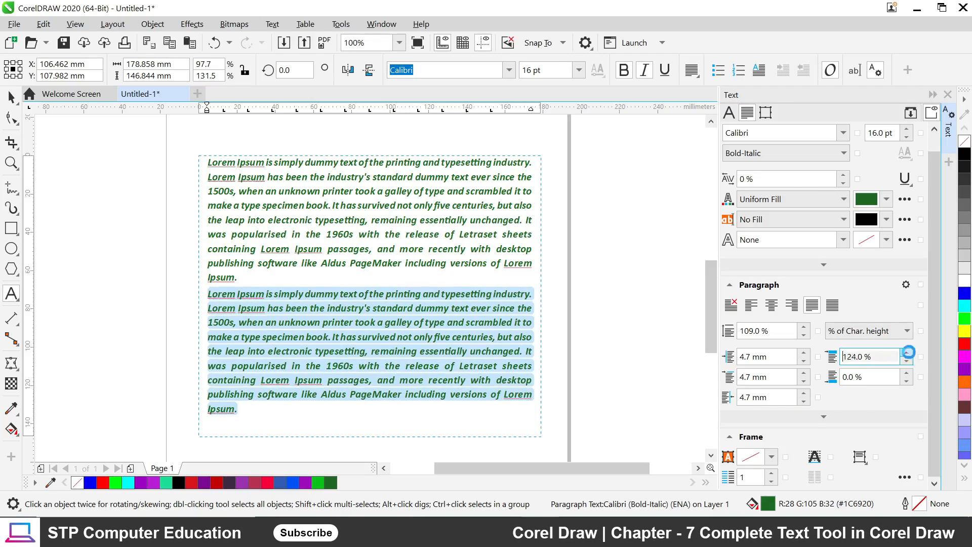
left_click(908, 355)
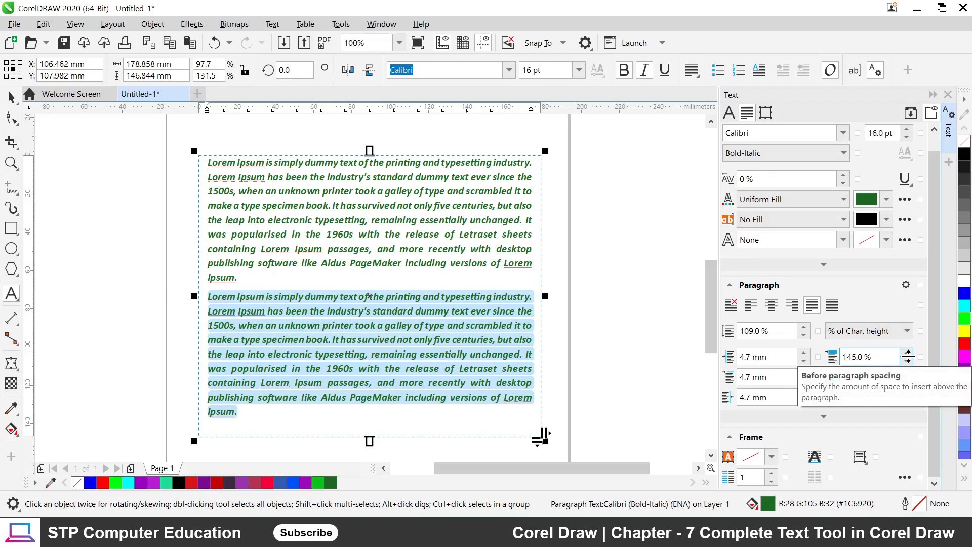
left_click(907, 355)
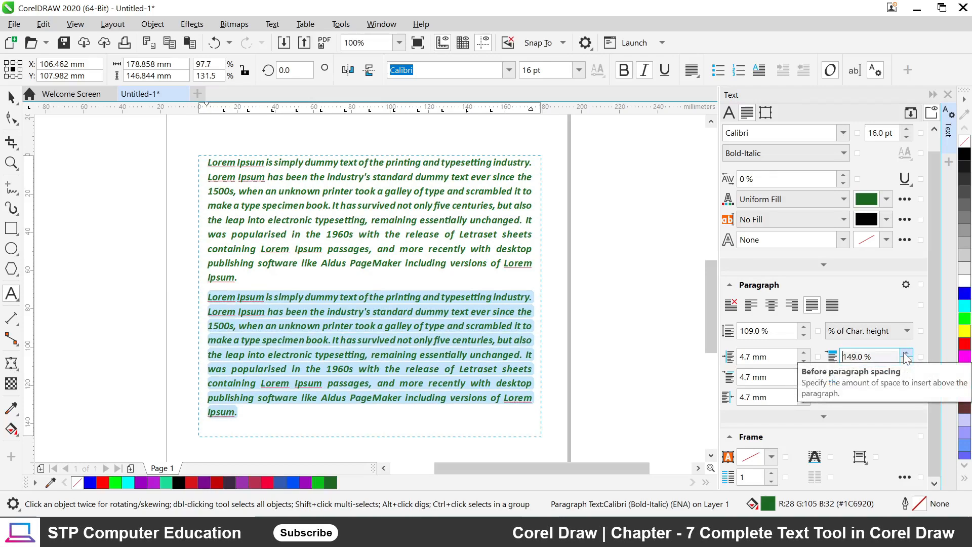
left_click(907, 354)
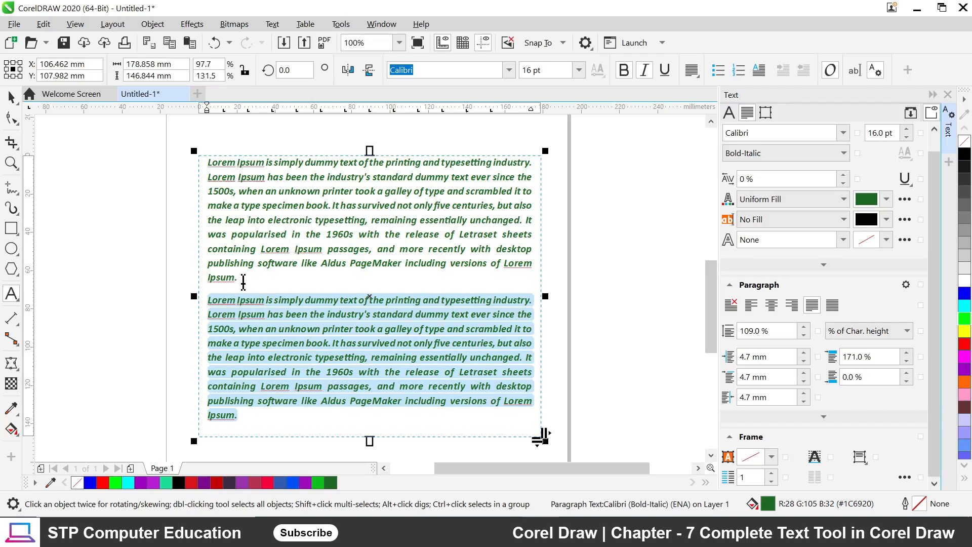
Select the first paragraph and set its after paragraph spacing to 21%
left_click_drag(244, 281, 187, 162)
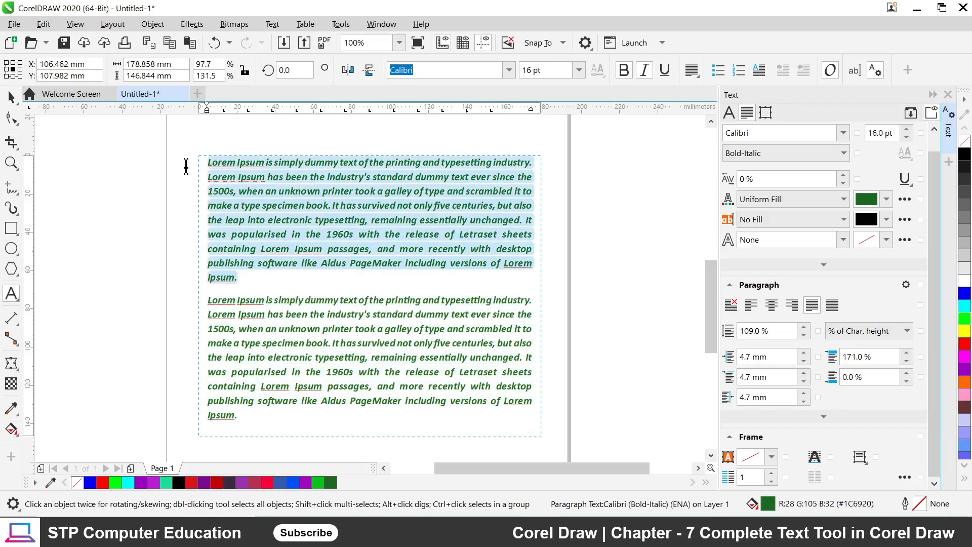
left_click(907, 377)
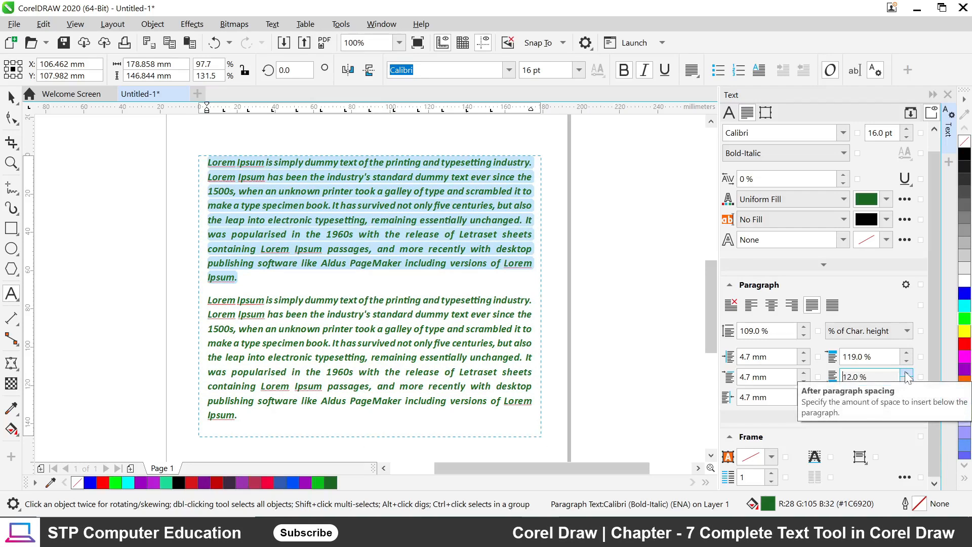
left_click(907, 374)
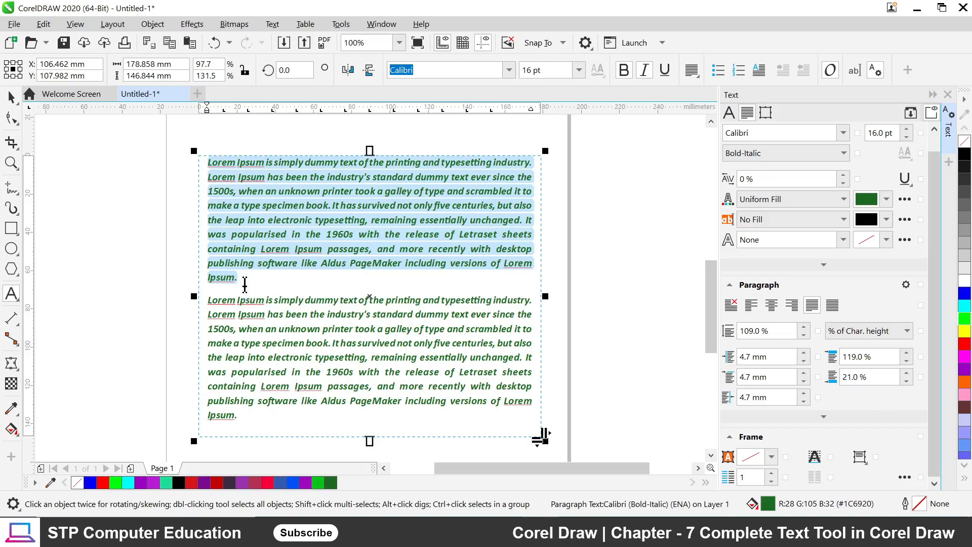
left_click(191, 297)
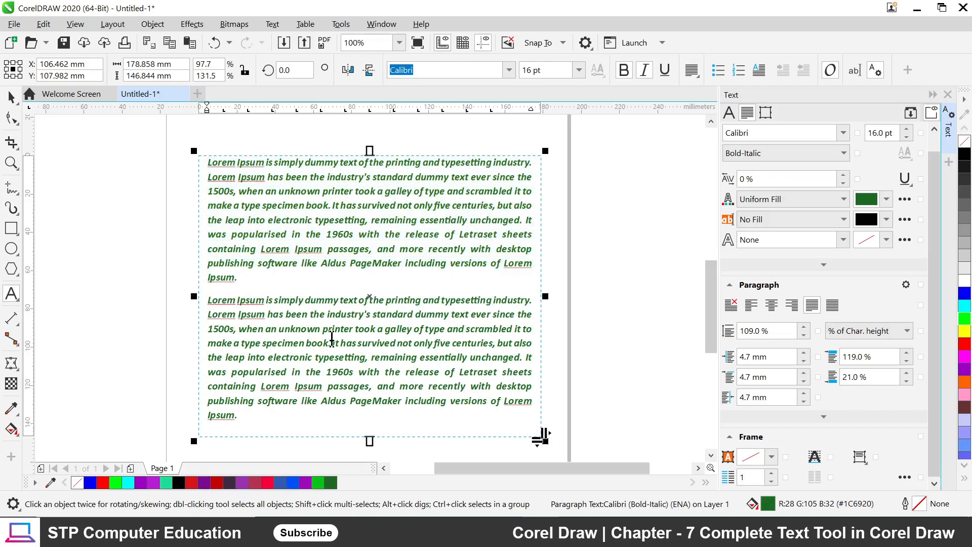
left_click_drag(379, 373, 306, 342)
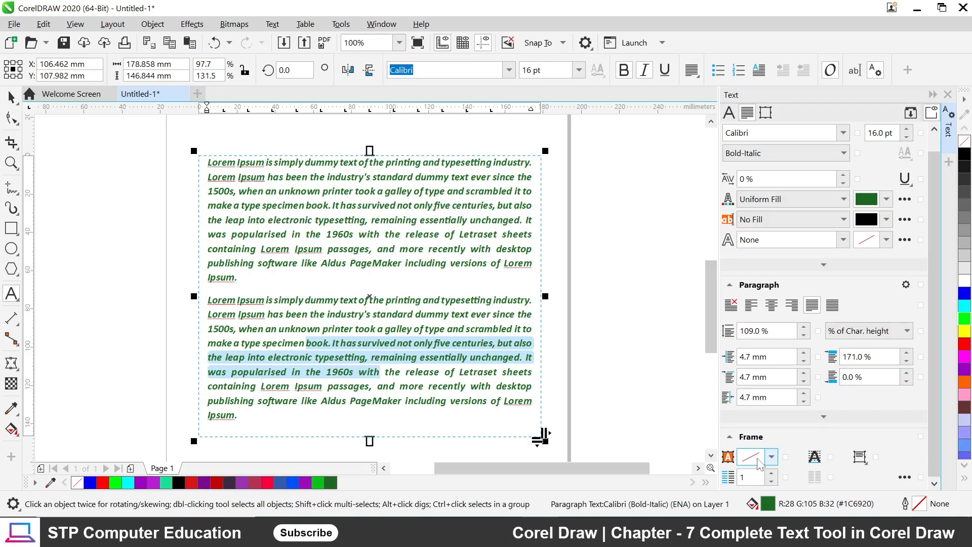
left_click(751, 437)
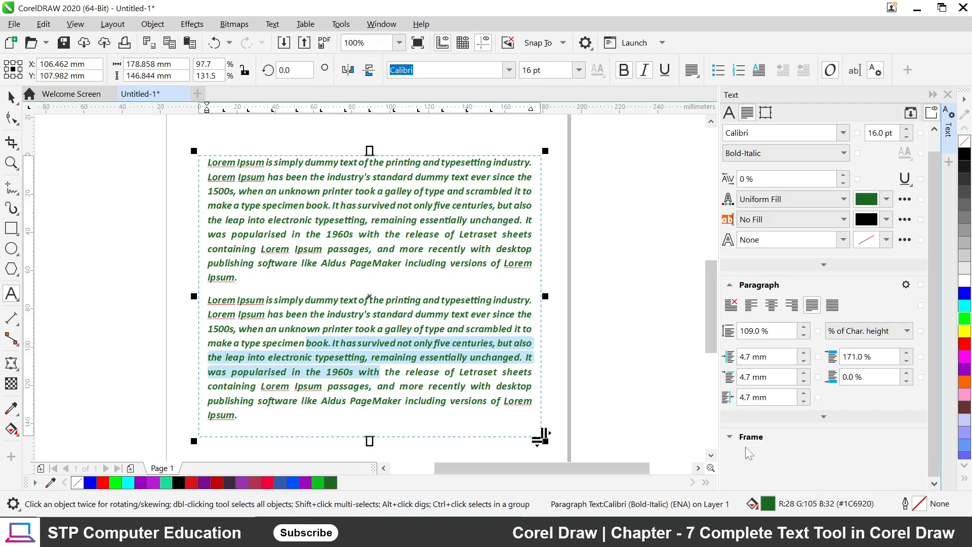
left_click(748, 439)
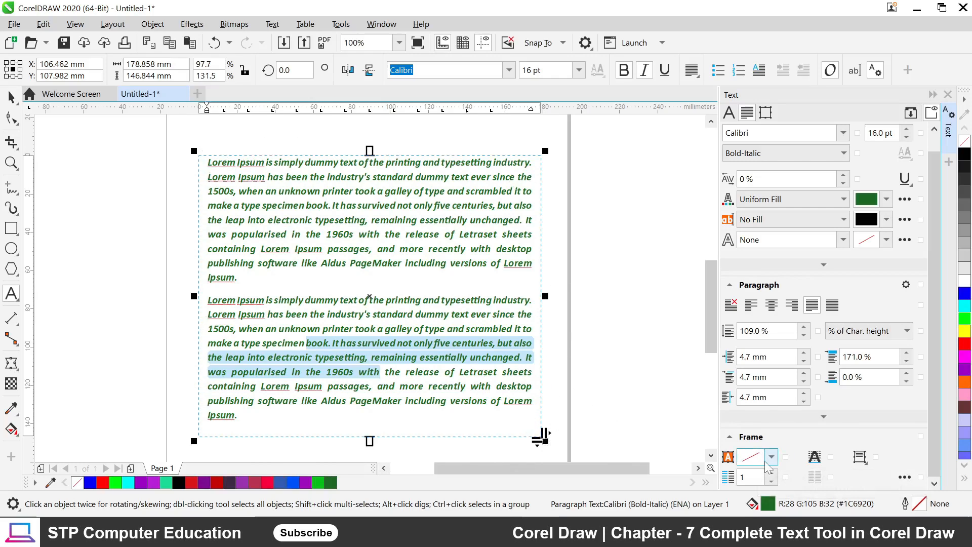
left_click(751, 477)
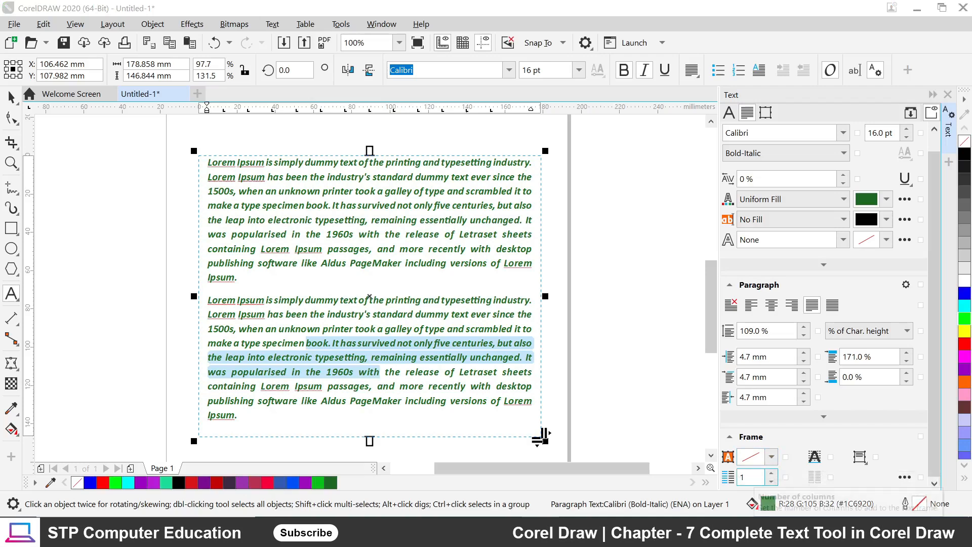
left_click(395, 414)
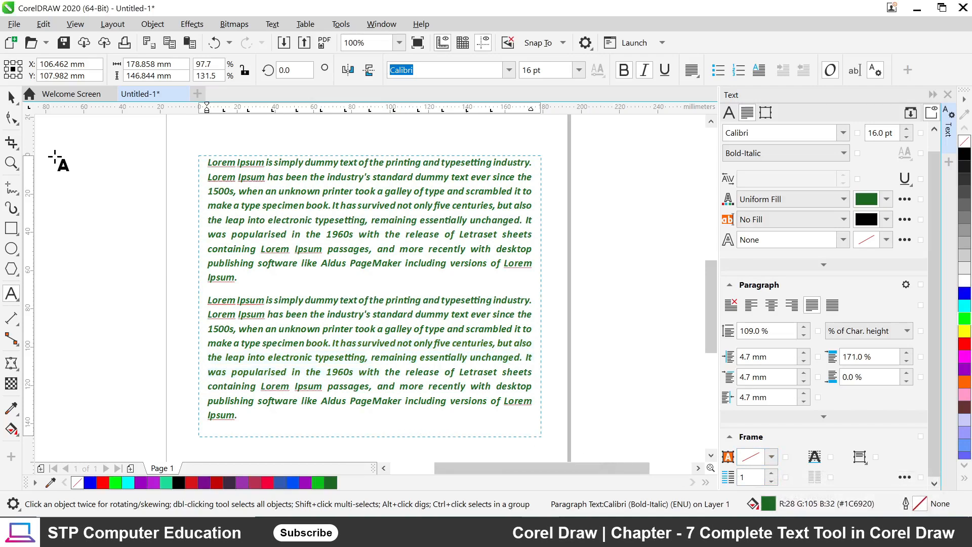
key("Escape")
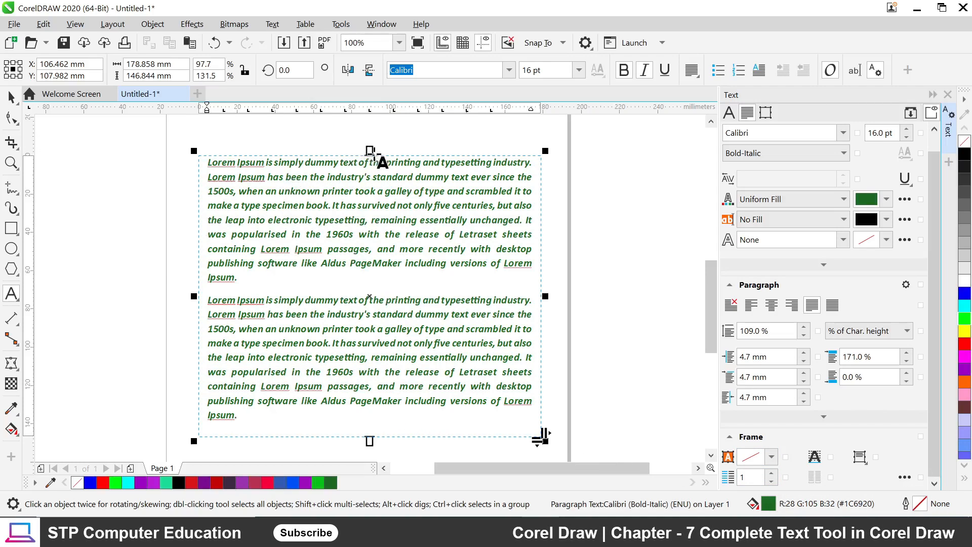
Extend the text frame upward to a height of about 156 mm and divide it into 3 columns
left_click_drag(369, 151, 370, 134)
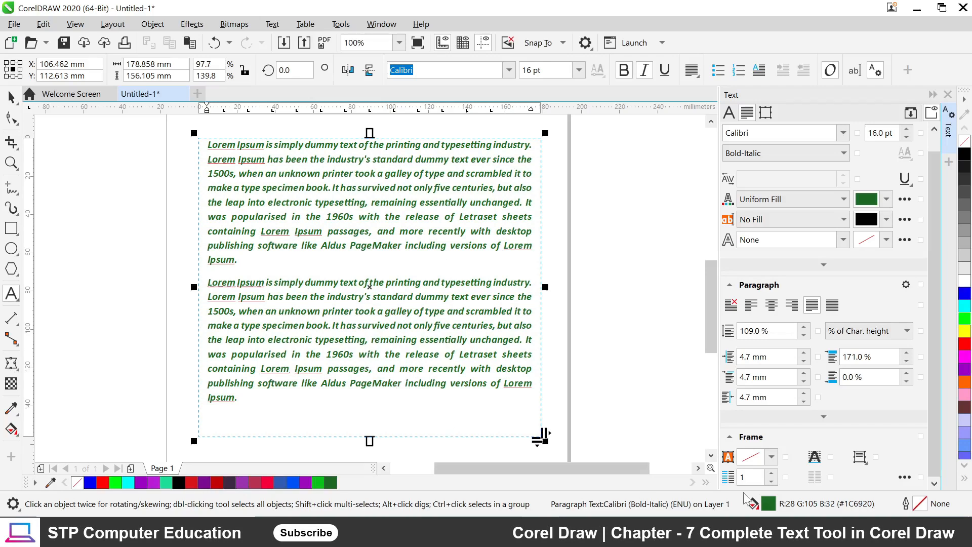
left_click(773, 473)
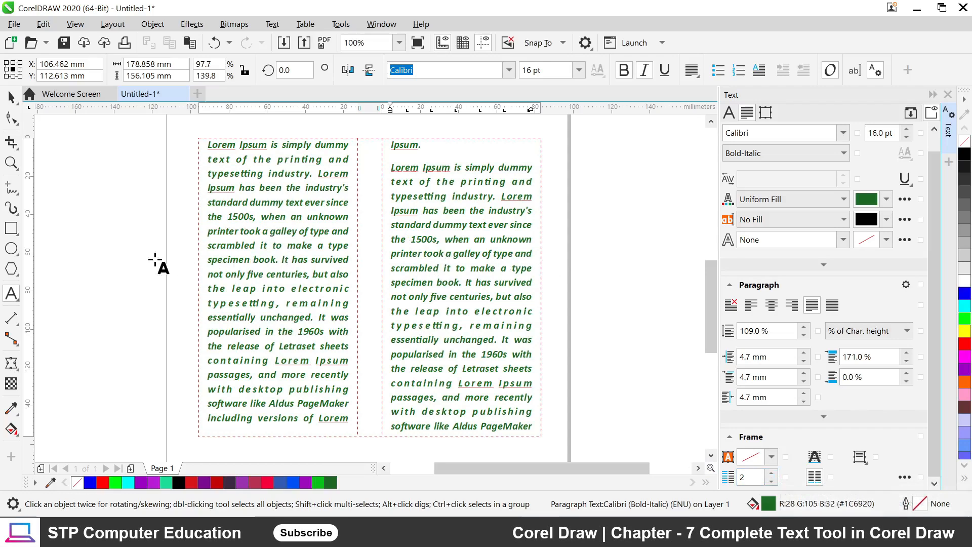
left_click(771, 474)
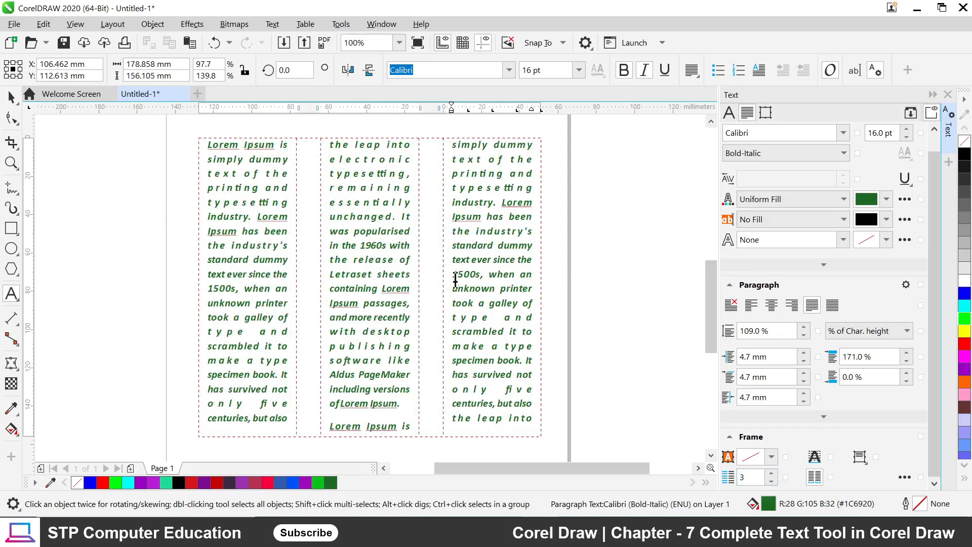
Reduce the paragraph text frame to 2 columns and extend its lower edge to a height of about 212 mm
key("Escape")
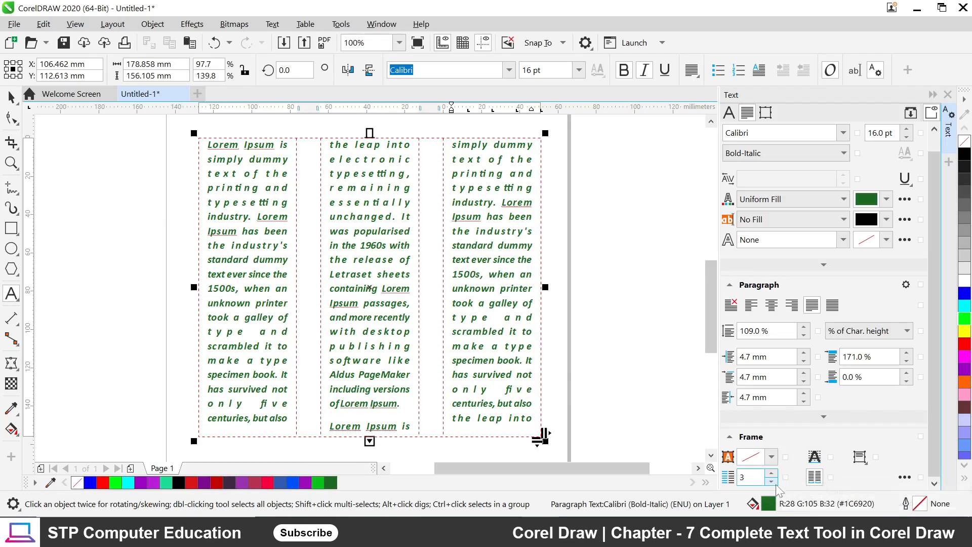
left_click(772, 480)
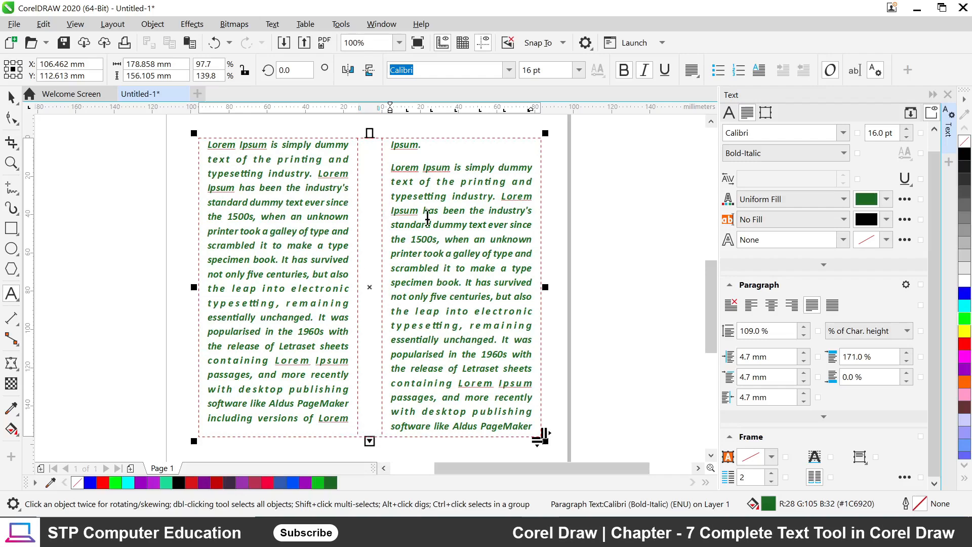
scroll(427, 226, "up", 2)
scroll(433, 228, "down", 4)
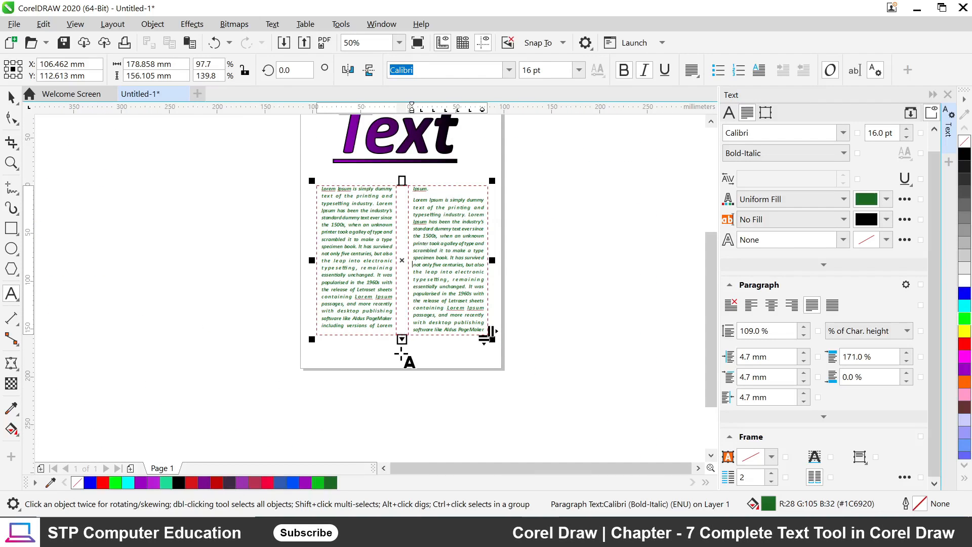
left_click_drag(402, 338, 399, 393)
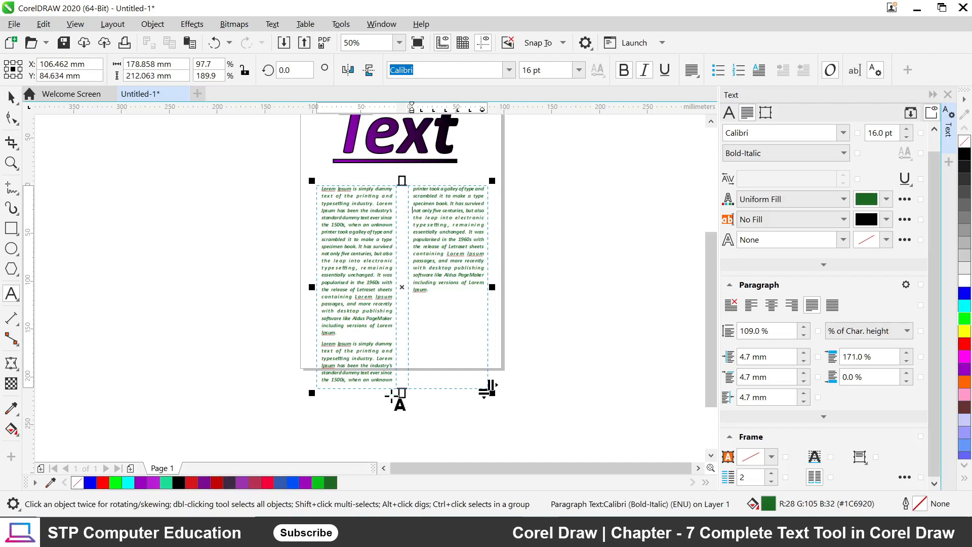
scroll(400, 393, "up", 2)
scroll(410, 368, "down", 2)
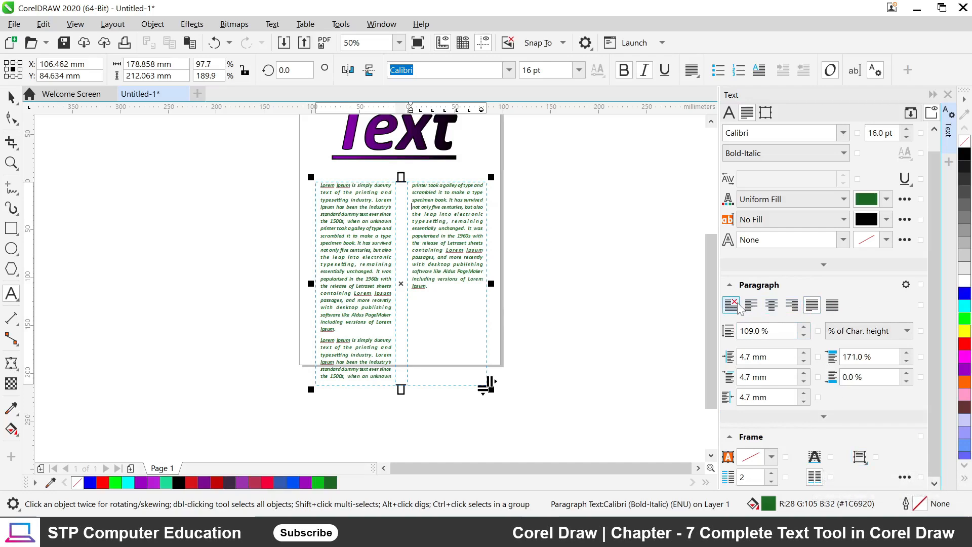
Apply Top Vertical Alignment to the two-column text frame and align its text to the baseline grid
left_click(861, 457)
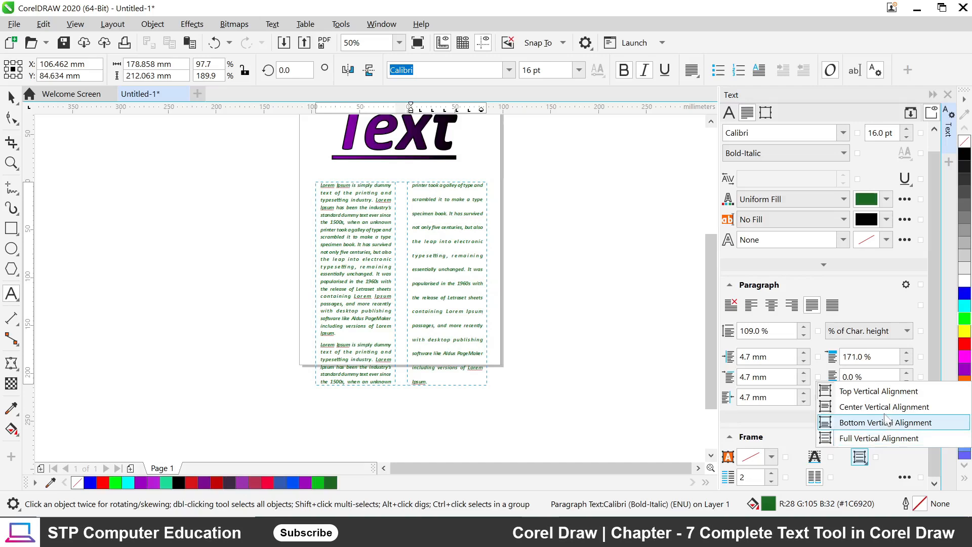
left_click(869, 396)
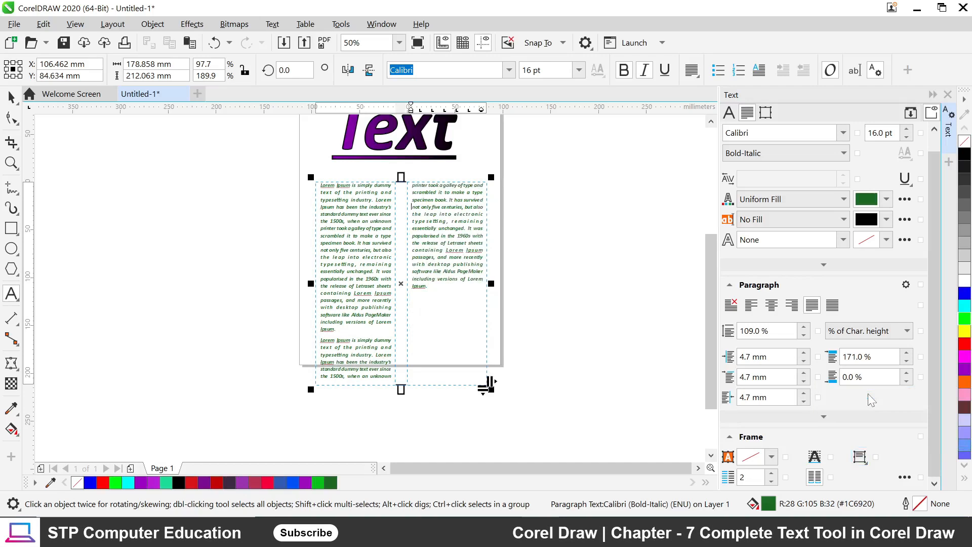
left_click(816, 458)
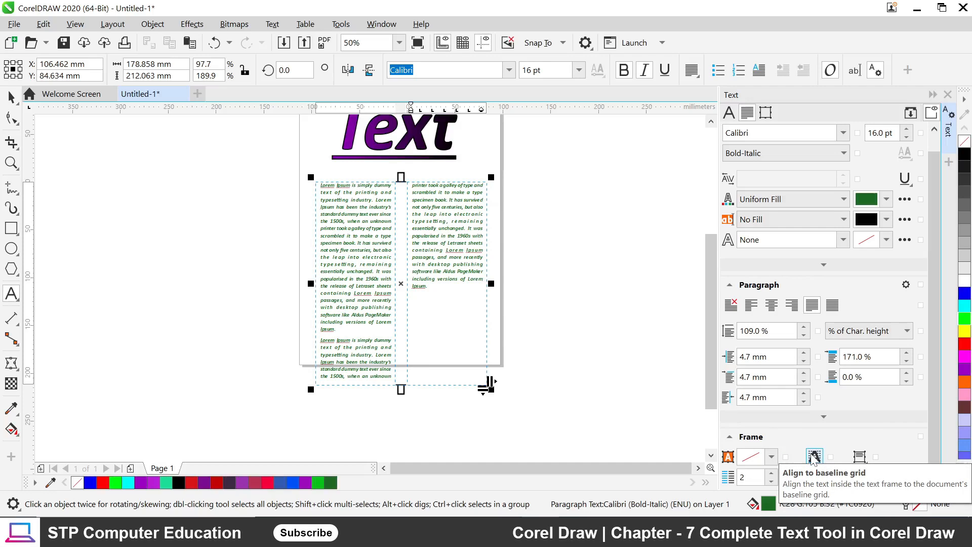
scroll(425, 297, "up", 4)
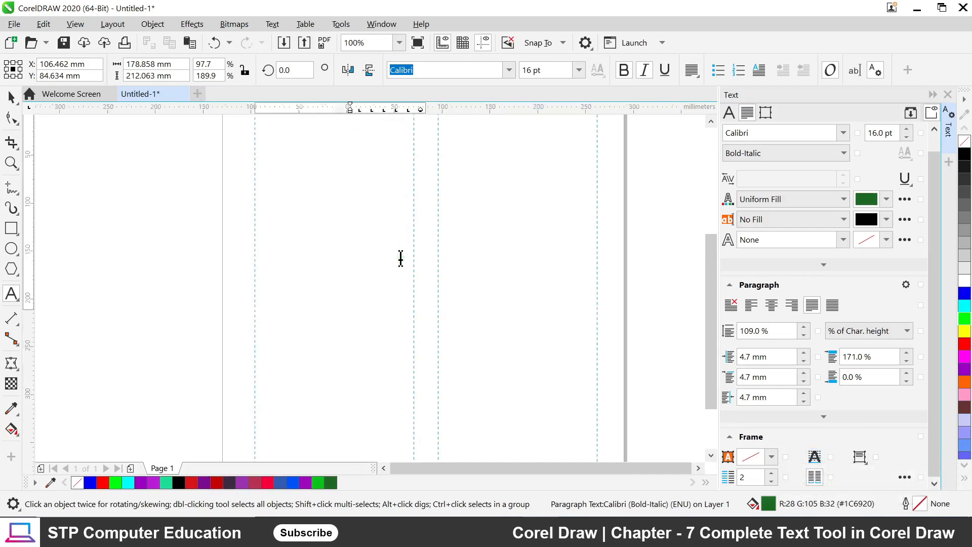
scroll(399, 258, "down", 4)
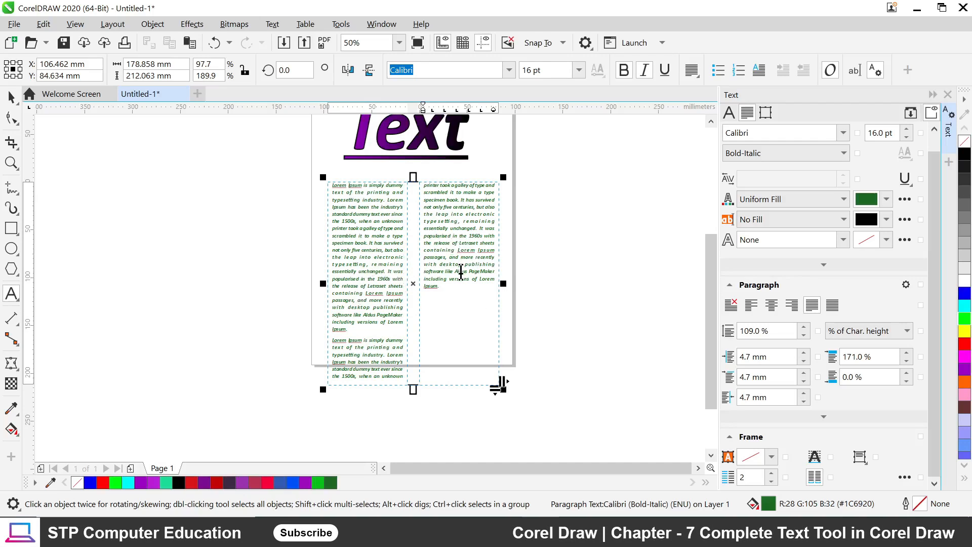
left_click(815, 457)
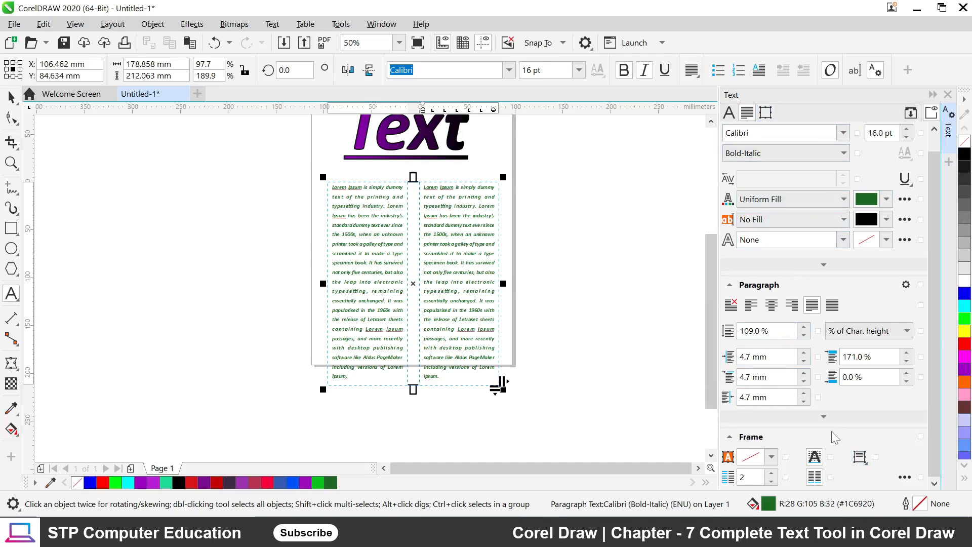
scroll(484, 278, "down", 1)
scroll(454, 215, "up", 1)
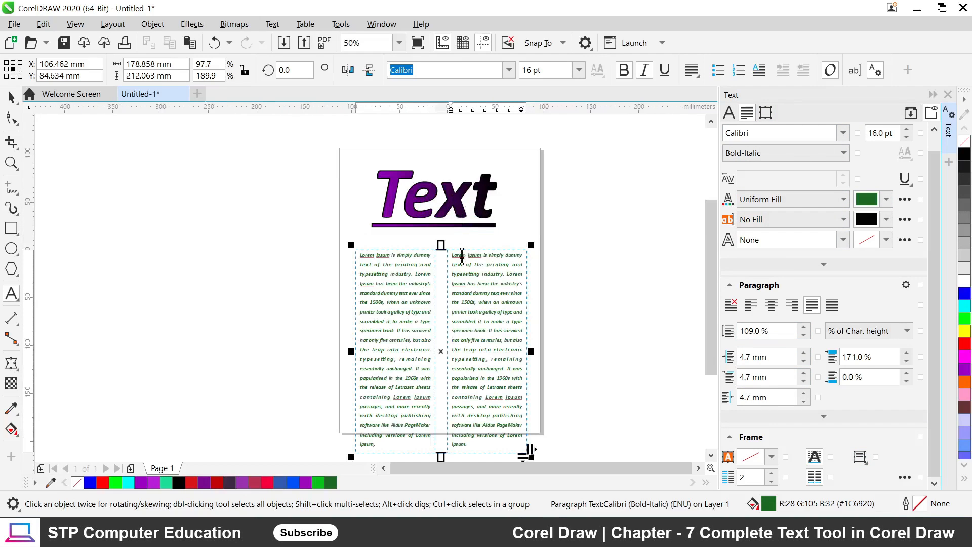
scroll(462, 274, "up", 1)
scroll(473, 257, "down", 2)
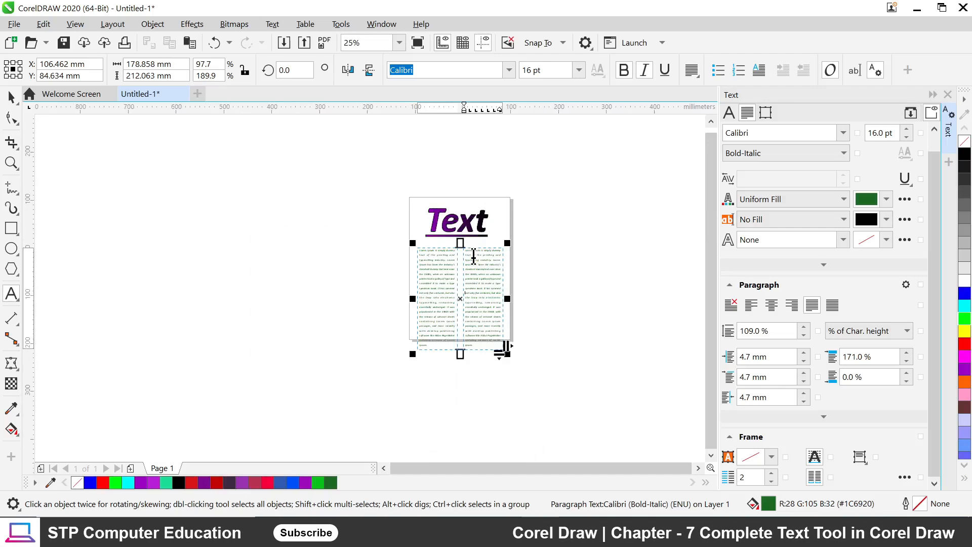
scroll(495, 239, "up", 1)
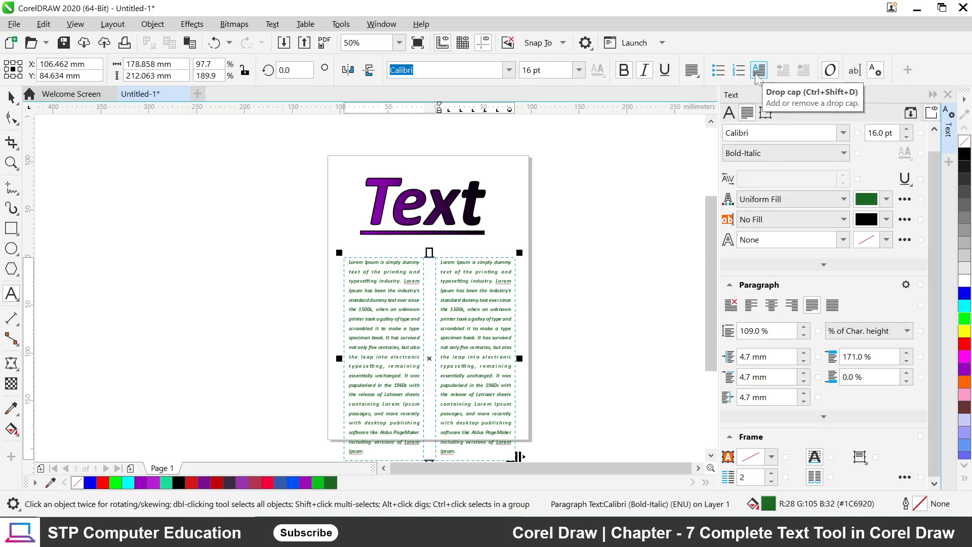
Add a drop cap to the first Lorem Ipsum paragraph
left_click(375, 301)
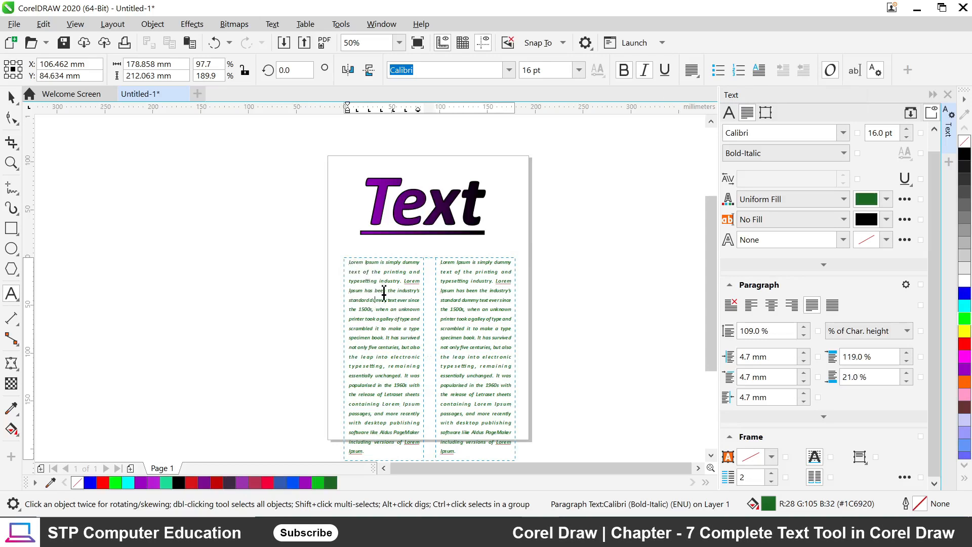
left_click(759, 72)
scroll(356, 268, "up", 4)
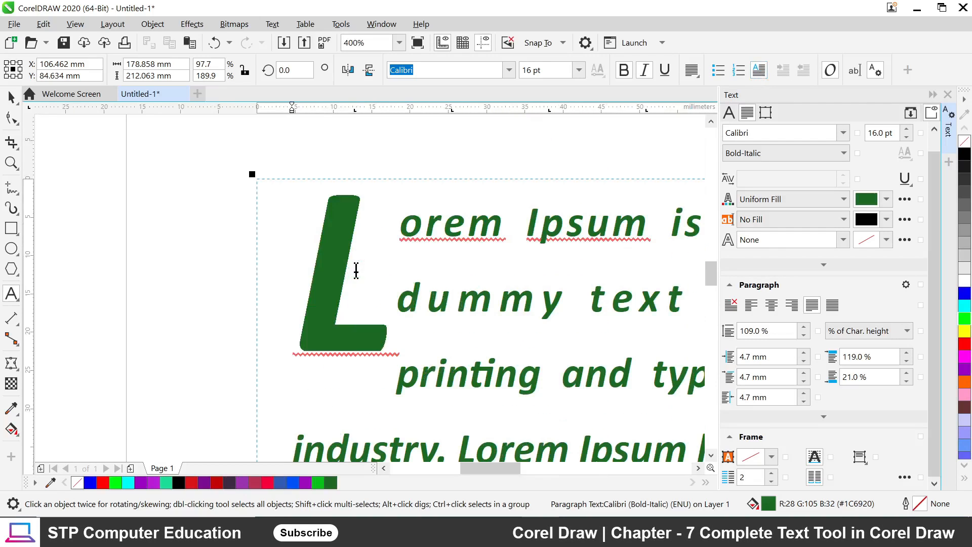
scroll(371, 247, "down", 2)
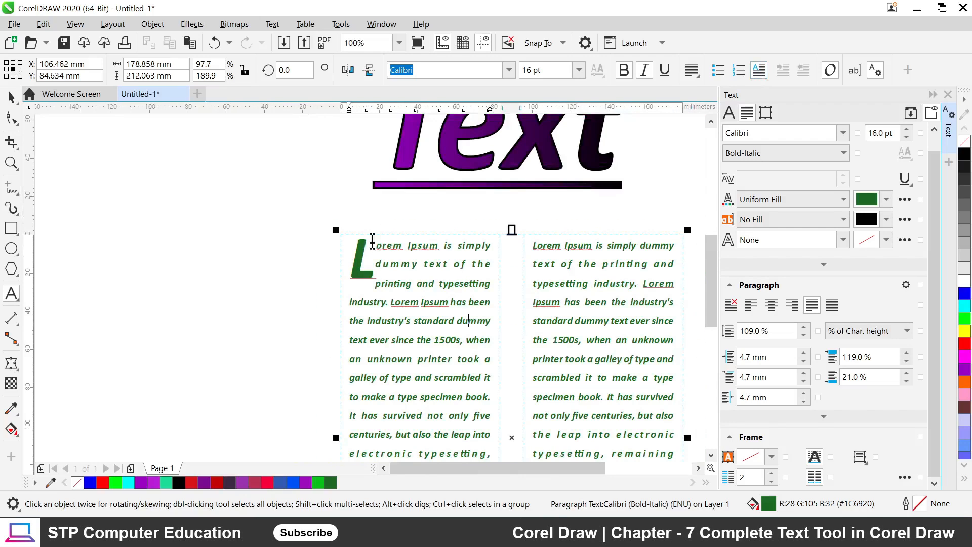
scroll(373, 251, "up", 1)
scroll(373, 252, "down", 1)
scroll(374, 252, "up", 1)
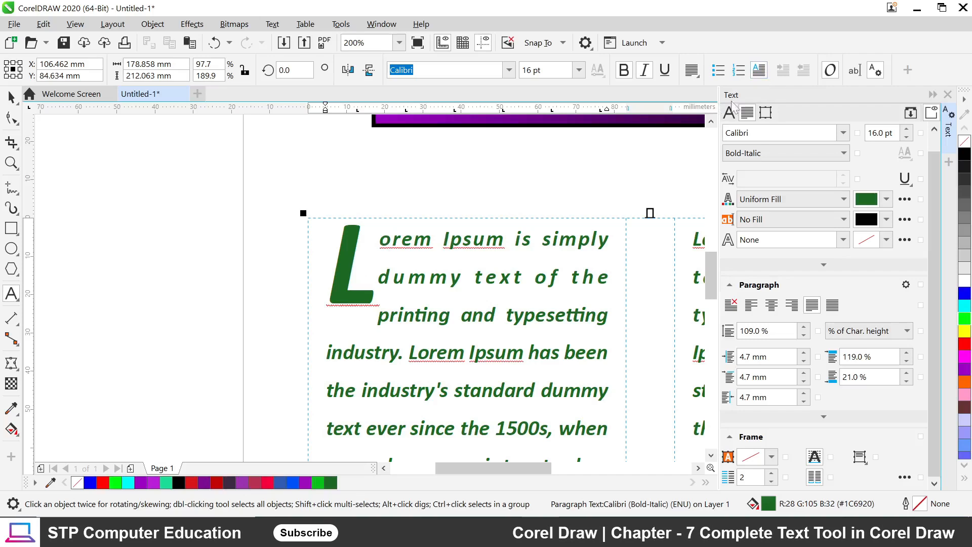
Remove the drop cap from the first Lorem Ipsum paragraph
left_click(759, 71)
scroll(413, 206, "down", 2)
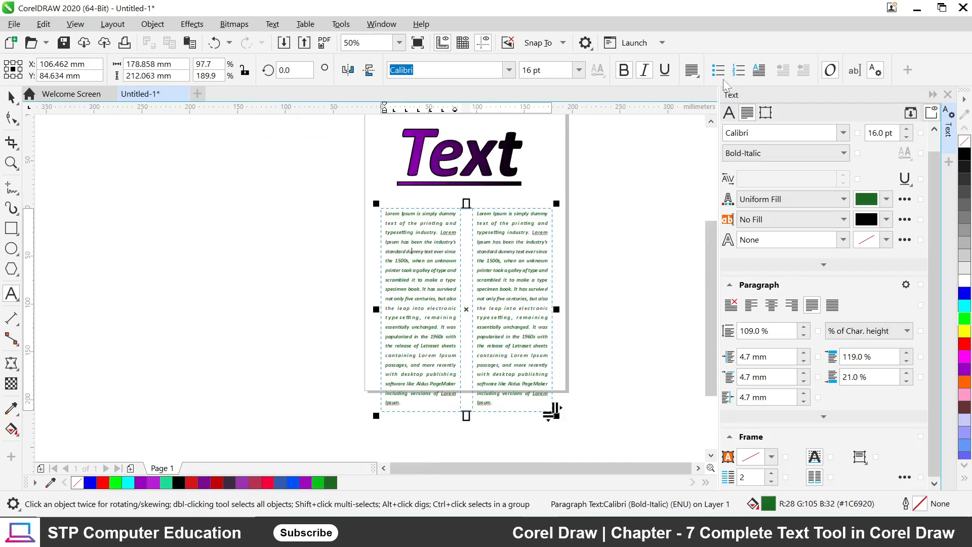
scroll(456, 260, "up", 1)
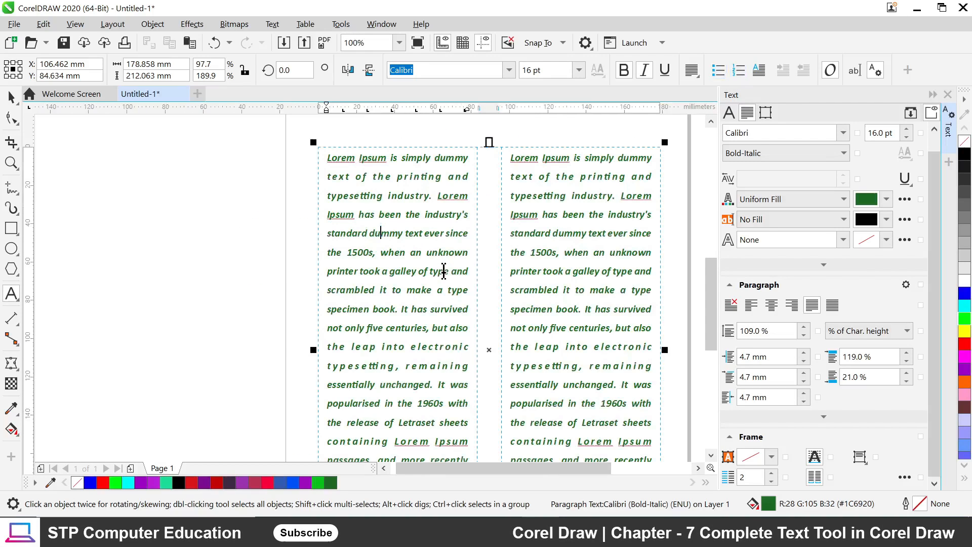
scroll(328, 276, "down", 1)
scroll(497, 156, "down", 1)
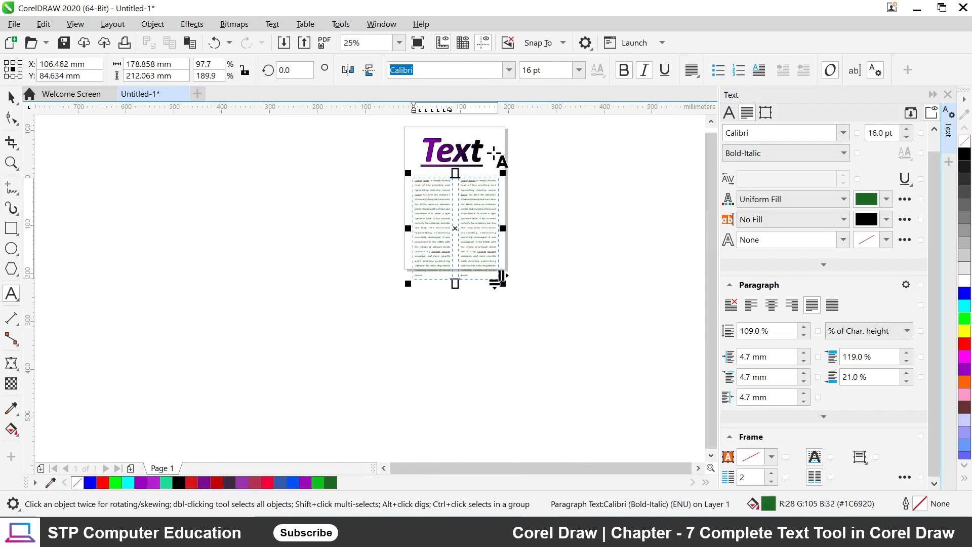
scroll(472, 157, "up", 2)
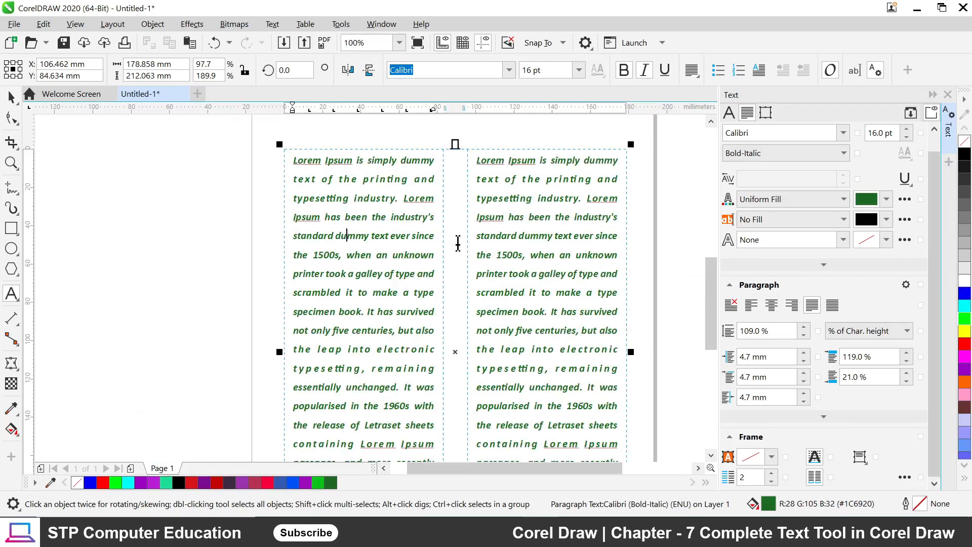
Draw a new paragraph text frame about 90 × 65 mm in the empty area to the right of the page
scroll(410, 241, "down", 1)
left_click_drag(550, 154, 635, 215)
scroll(628, 159, "up", 2)
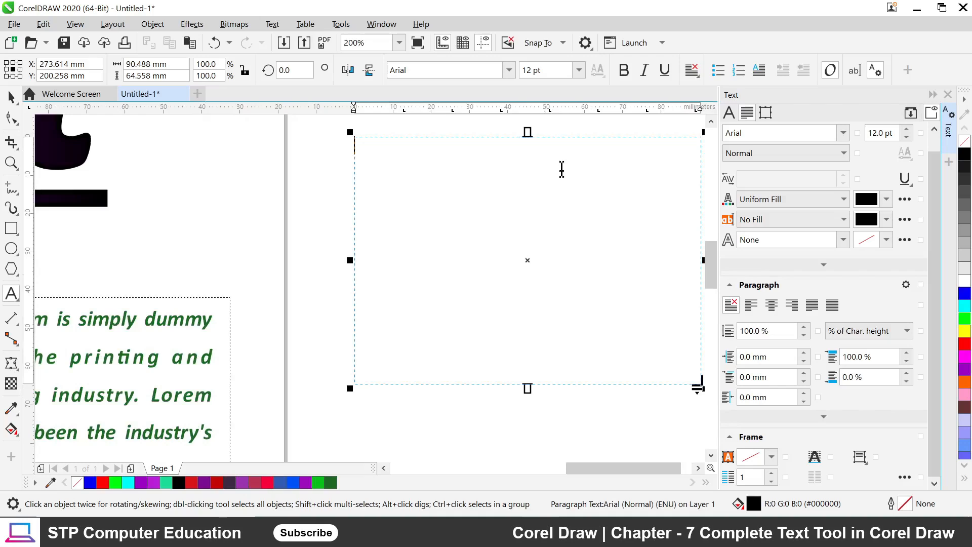
Start a bulleted list in the new frame and enter the first item "this is my computer"
left_click(720, 71)
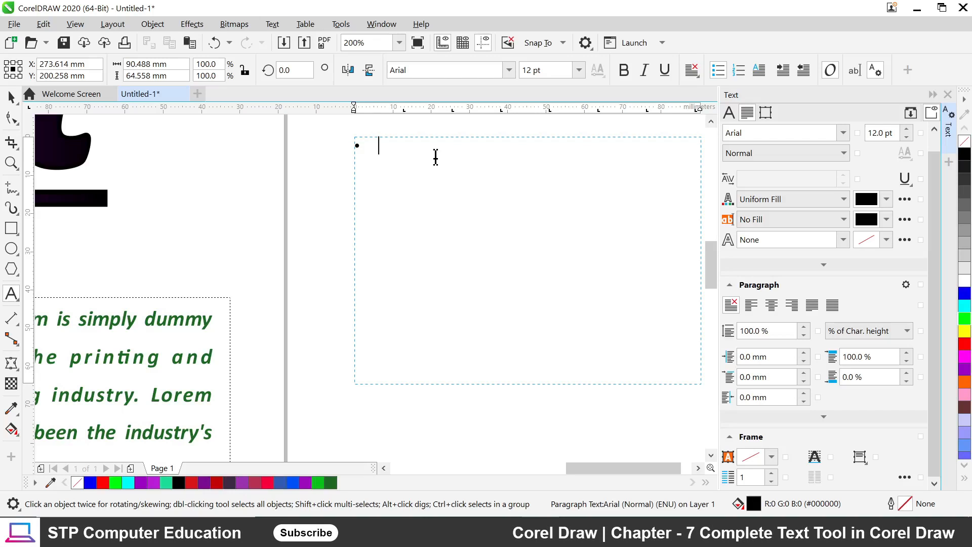
type("this is my comp")
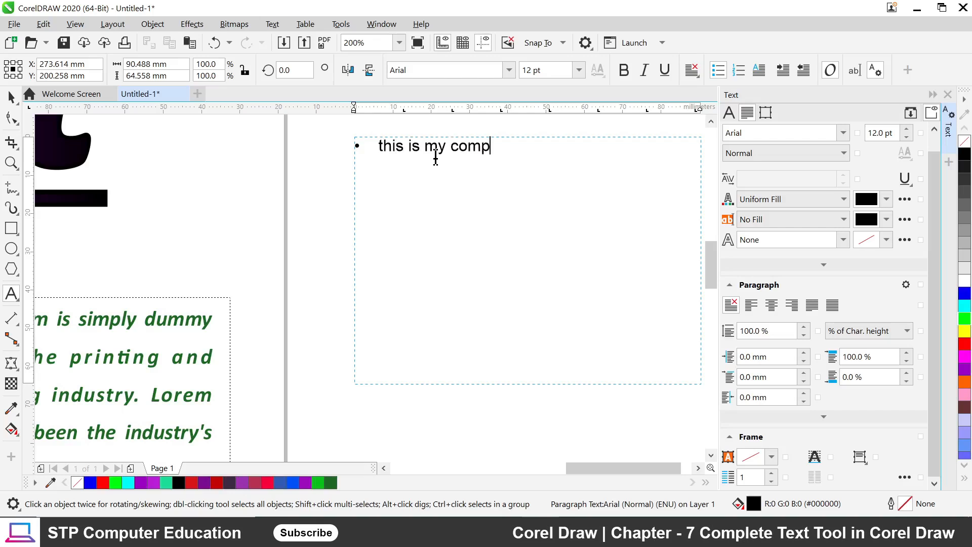
type("uter")
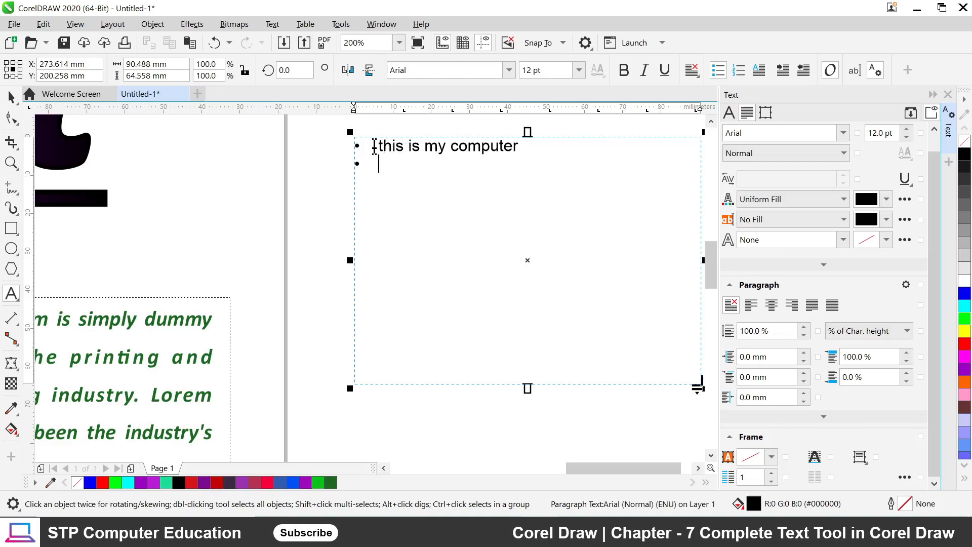
Copy the text "this is my computer" and paste it as the second, third and fourth bulleted items
left_click_drag(380, 147, 454, 154)
mouse_move(518, 160)
left_mouse_down()
mouse_move(506, 144)
mouse_move(521, 144)
left_mouse_up()
key("ctrl+c")
left_click(383, 164)
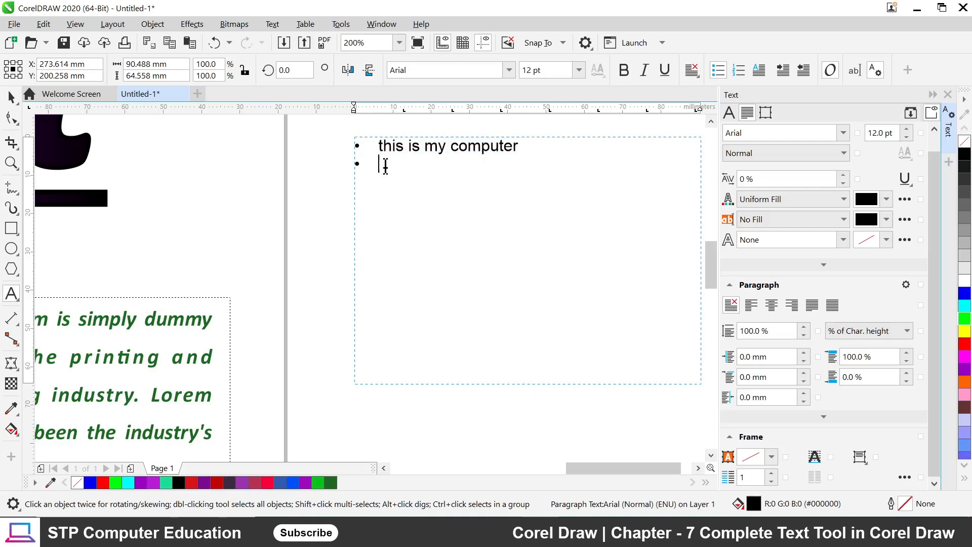
key("ctrl+v")
key("Return")
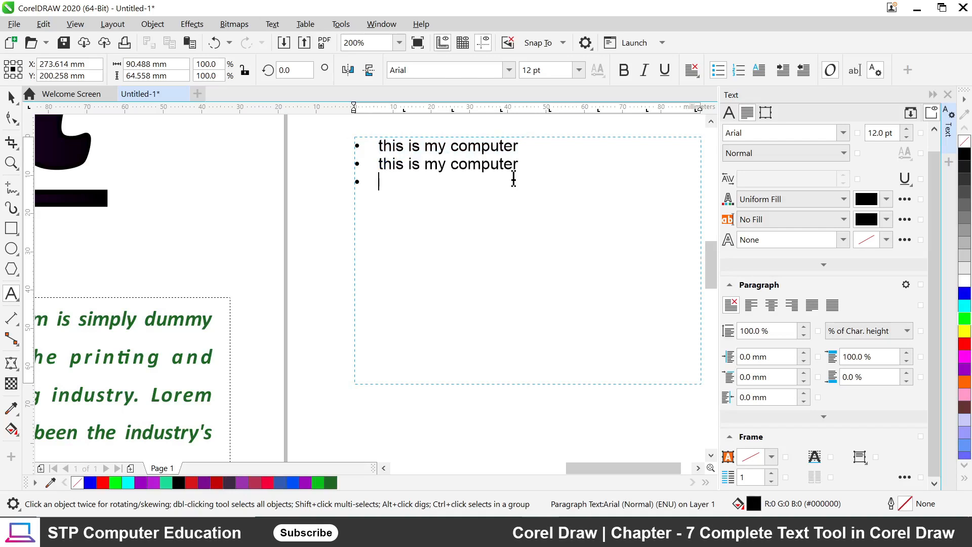
key("ctrl+v")
key("Return")
key("ctrl+v")
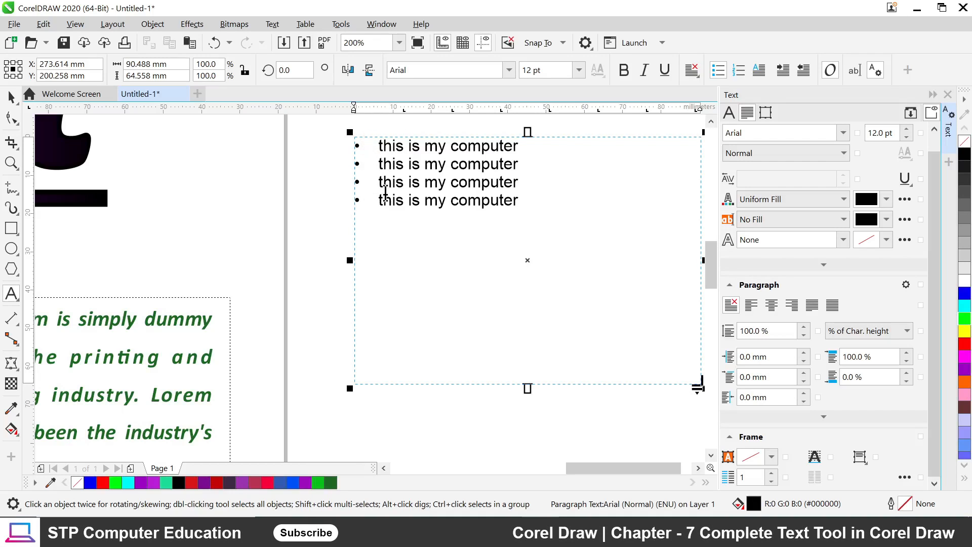
Convert the four-item bulleted list to a numbered list, trying the bulleted style once more before keeping the numbers
scroll(836, 400, "up", 1)
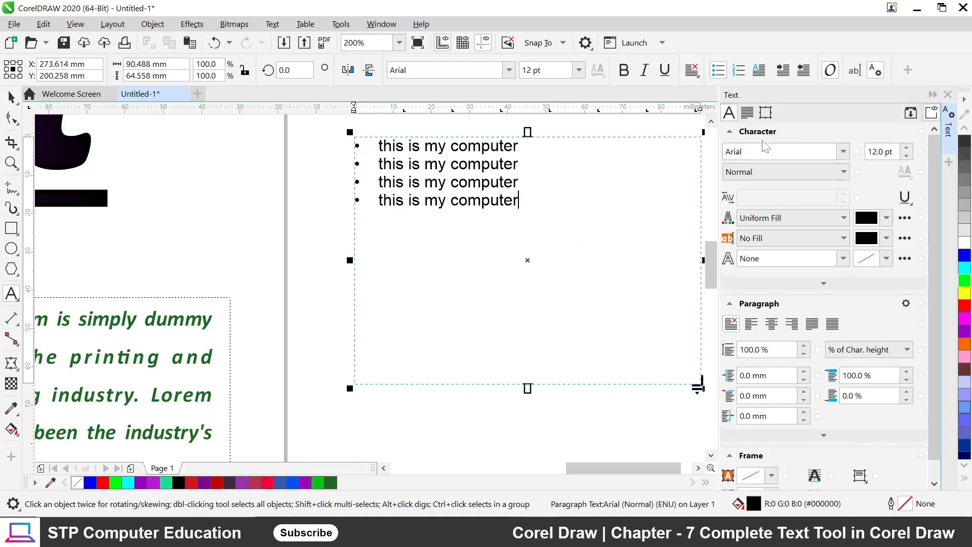
left_click(739, 71)
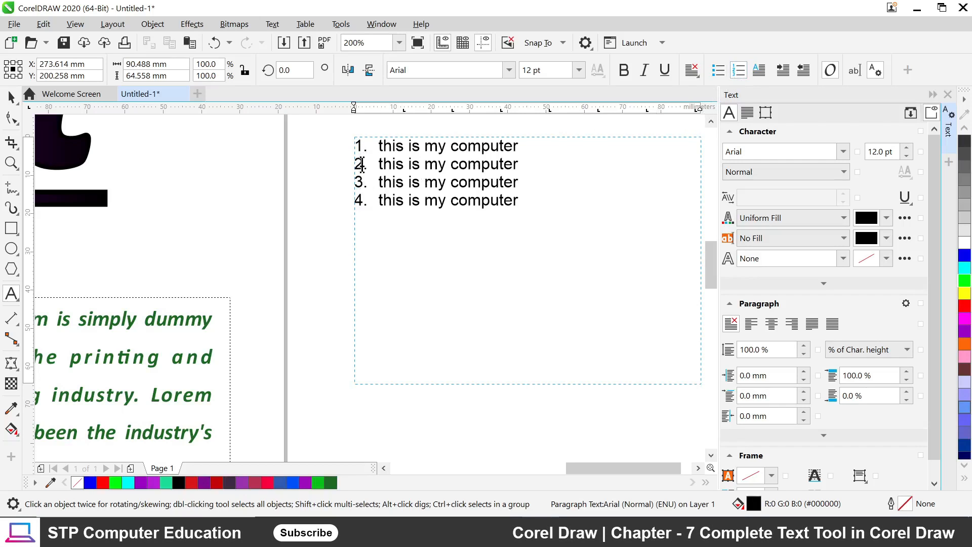
left_click(361, 199)
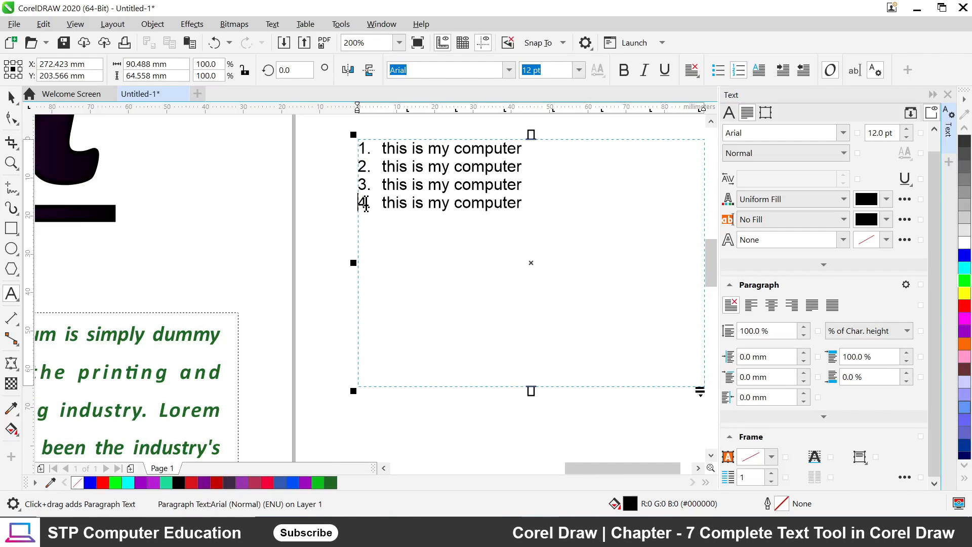
left_click(718, 72)
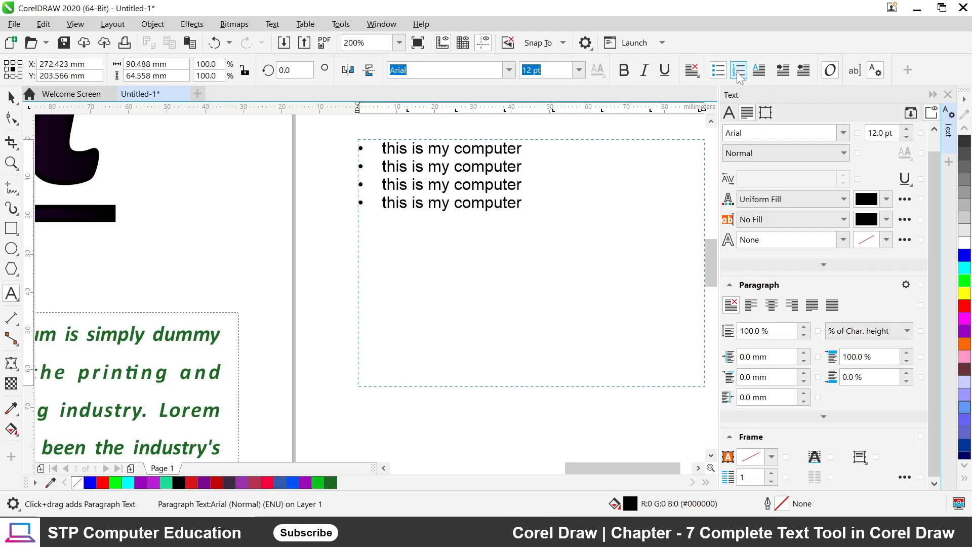
left_click(739, 74)
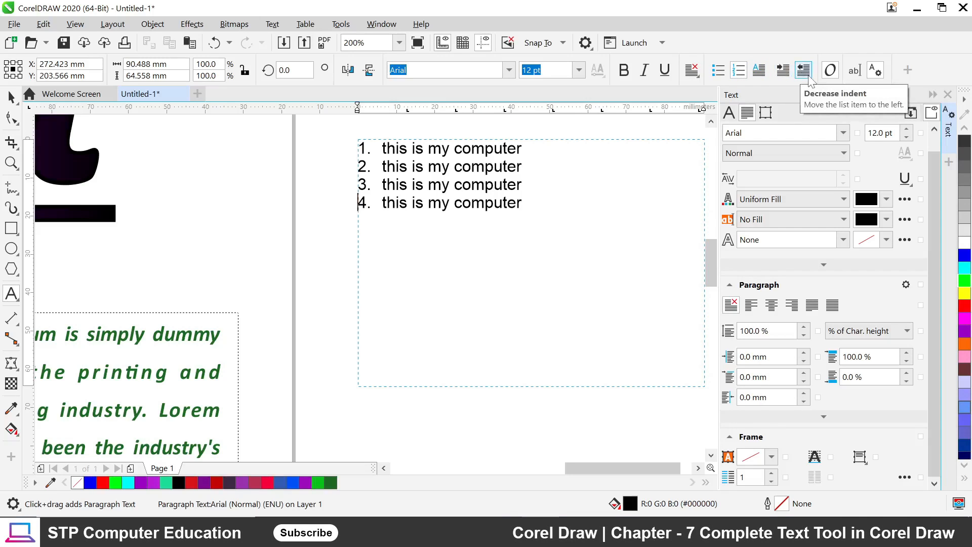
Delete the text of all four "this is my computer" items, keeping one empty numbered item in the frame
left_click_drag(527, 205, 360, 165)
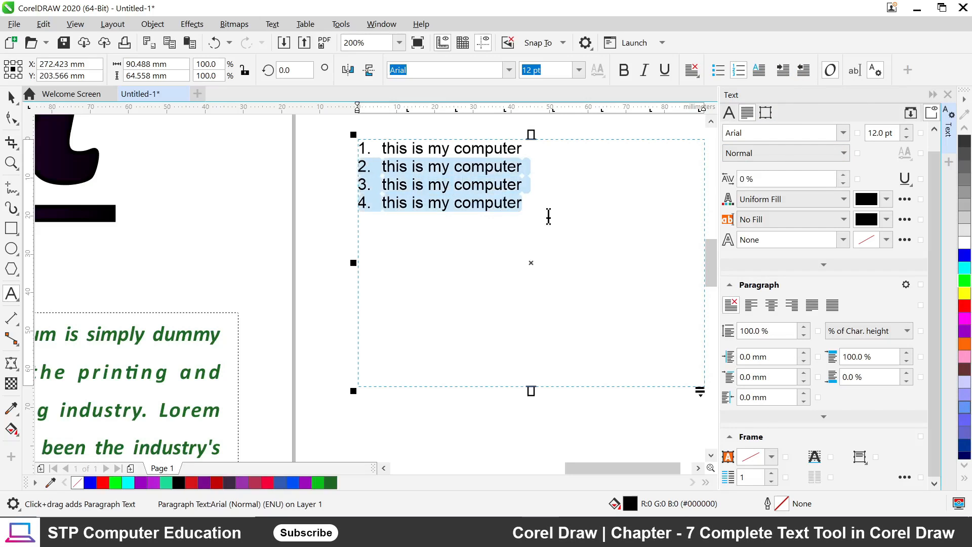
key("Delete")
key("BackSpace")
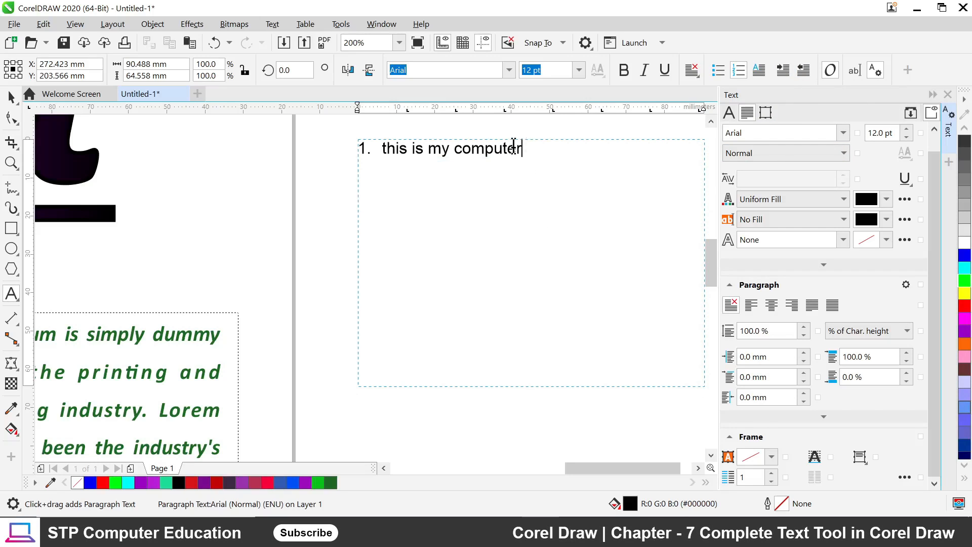
key("ctrl+shift+Left")
key("ctrl+shift+Left")
key("ctrl+shift+Left")
key("ctrl+shift+Left")
key("Delete")
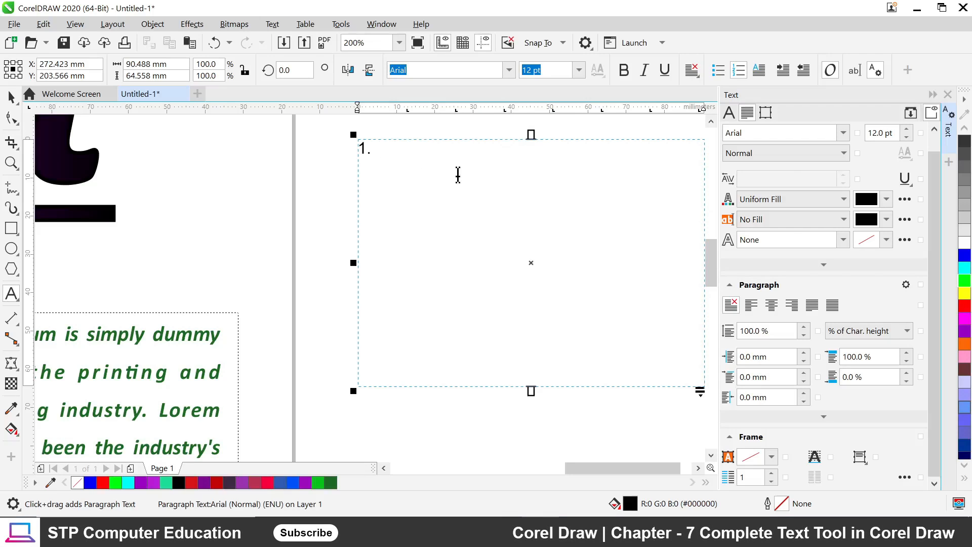
Enter "fruits name" as the first numbered item and start a new item below it
type("fr")
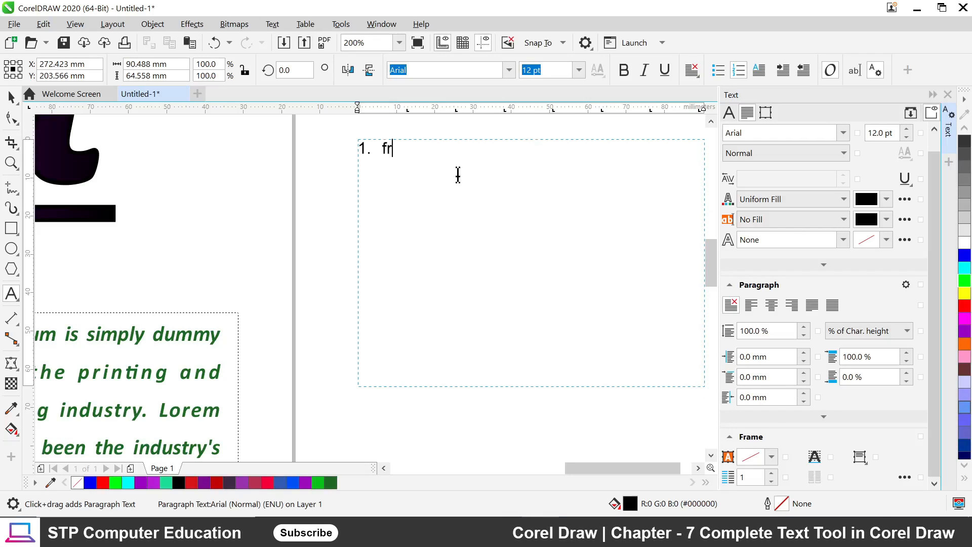
type("uits name")
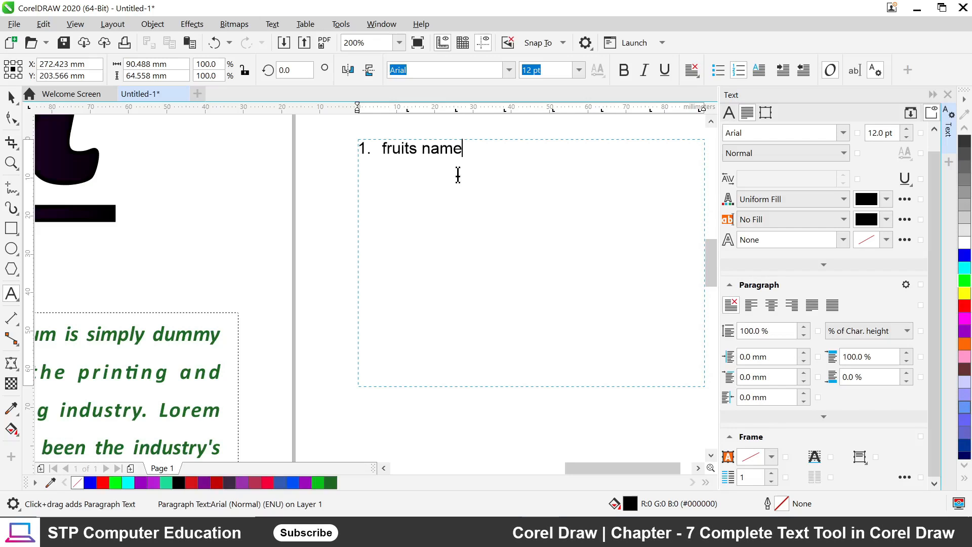
key("Return")
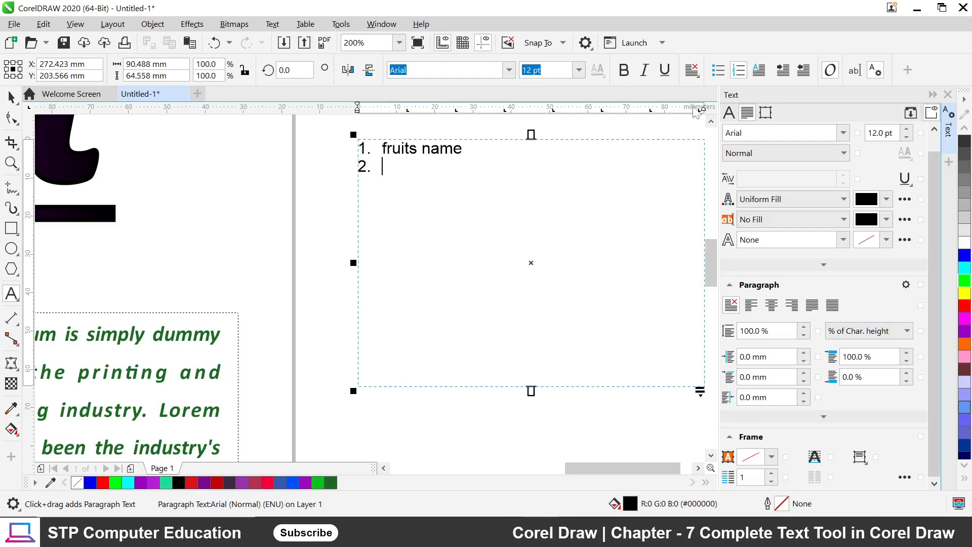
Indent the new item one level under "fruits name" and enter "apple" and "mango" as its sub-items
left_click(782, 71)
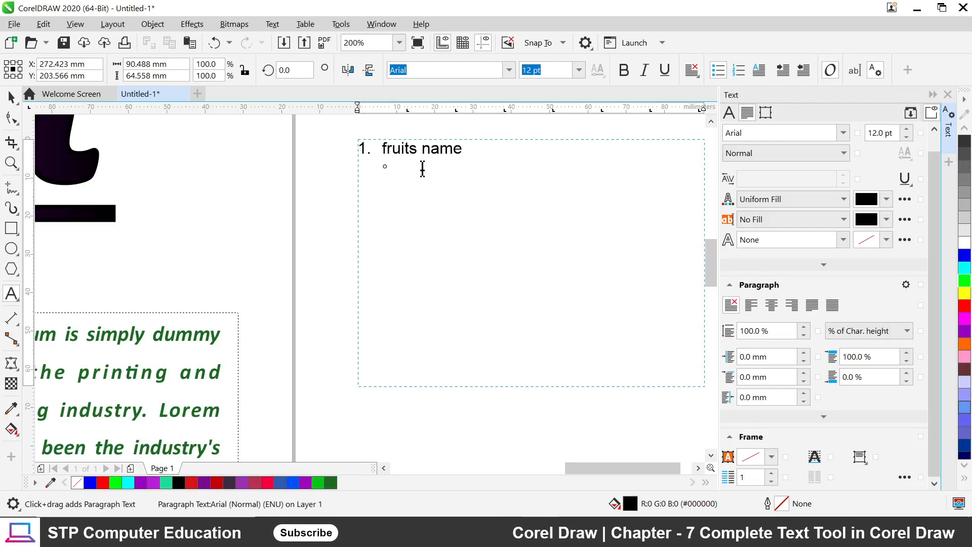
type("apple")
key("Return")
type("a")
key("BackSpace")
type("mango")
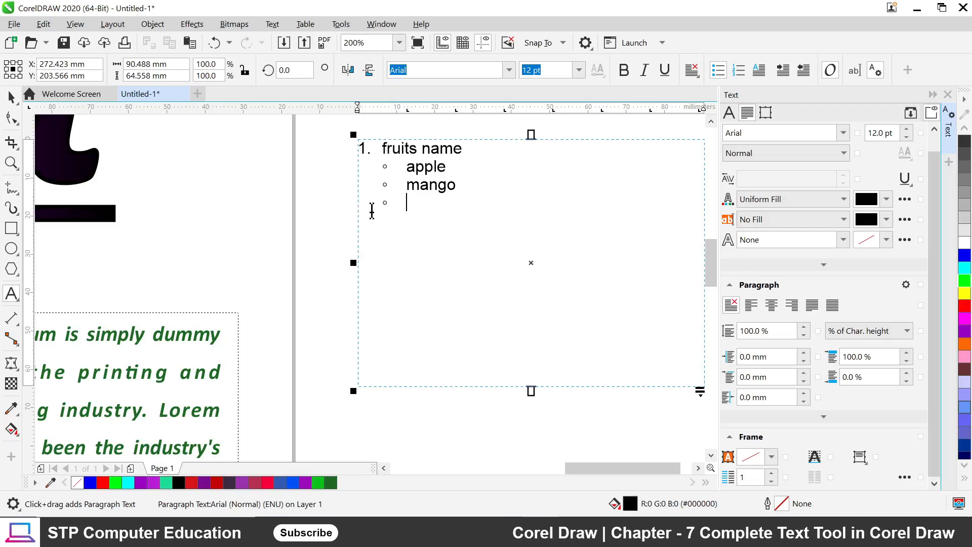
Decrease the indent of the empty item after "mango" to the main numbered level and place the text cursor in it
left_click(807, 77)
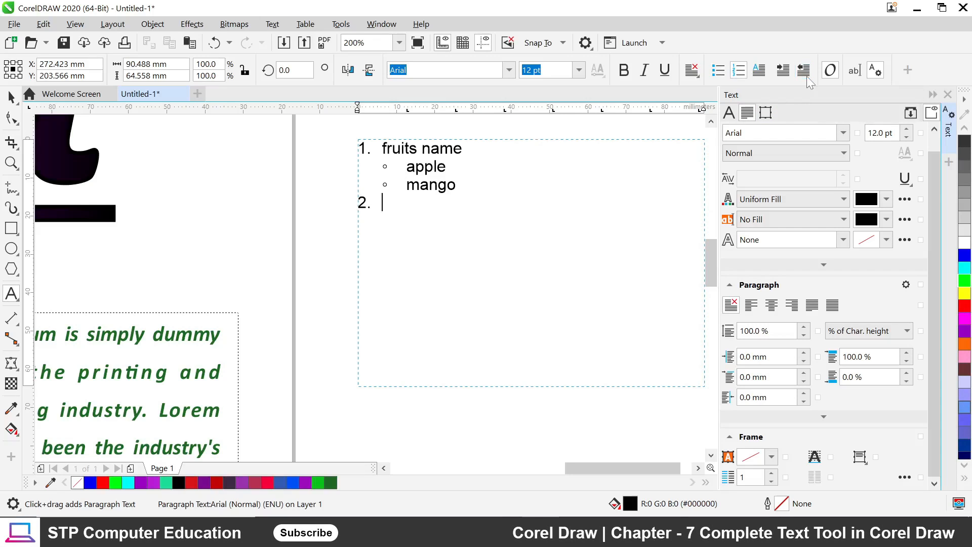
left_click(394, 204)
left_click(399, 207)
left_click(399, 207)
left_click(373, 180)
left_click(391, 201)
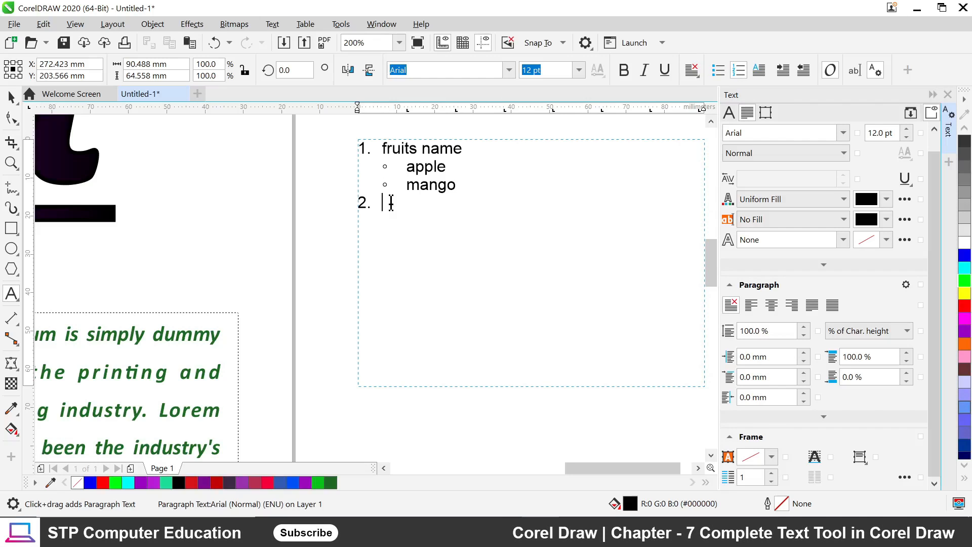